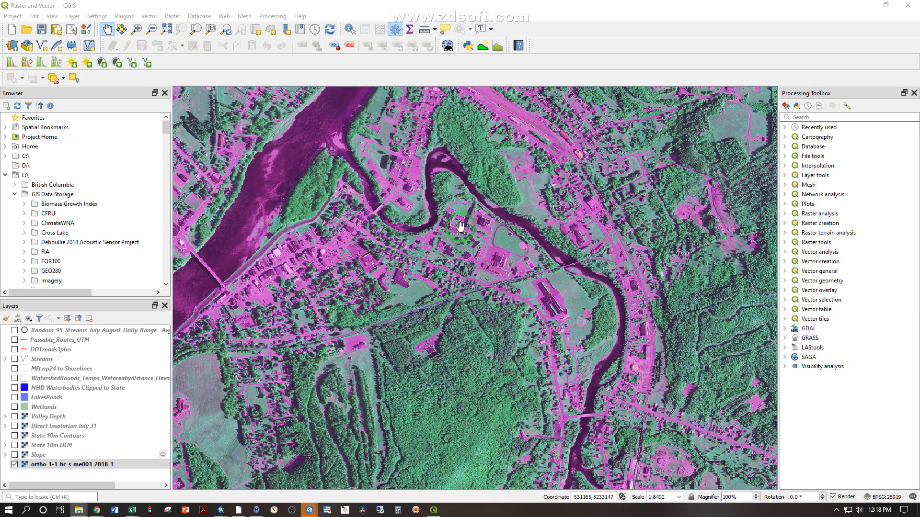
# Examine the individual pixels of the ortho_1-1_hc_s_me003_2018_1 imagery around the buildings and lawns near the river bend
pyautogui.scroll(6, 460, 225)
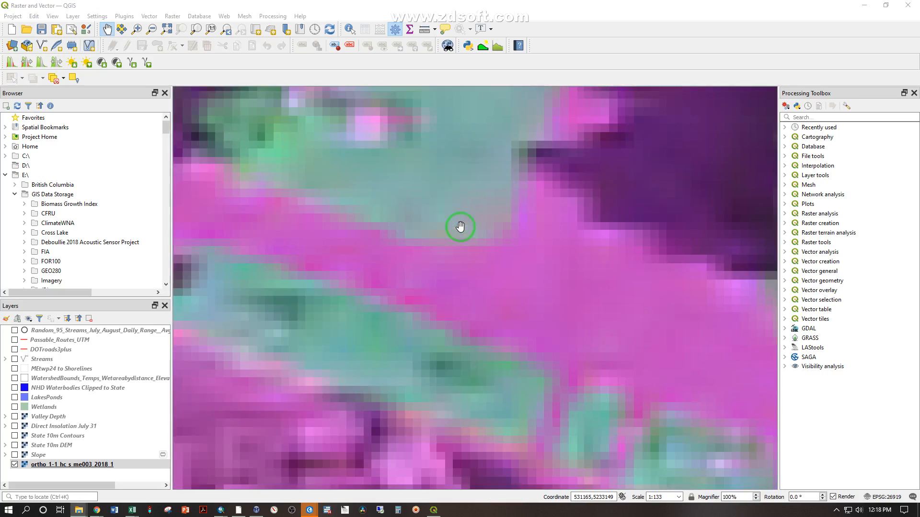
pyautogui.scroll(3, 375, 223)
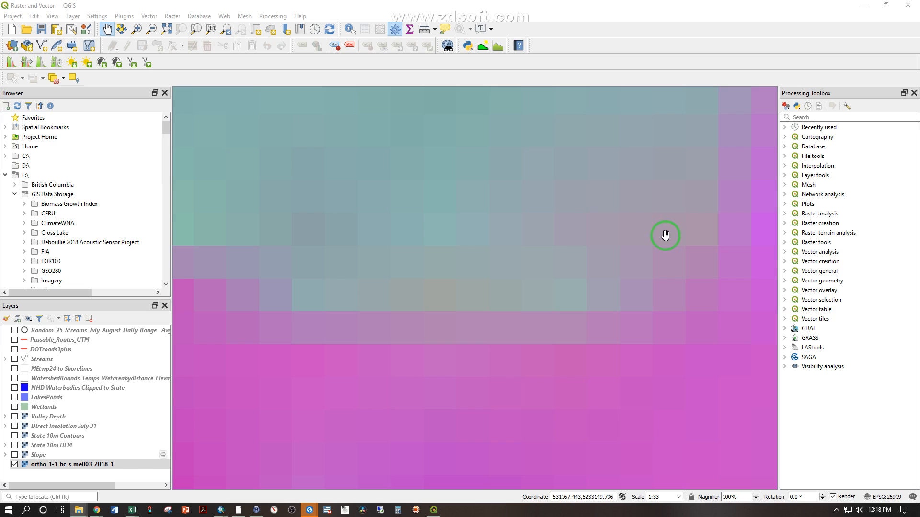
pyautogui.scroll(-5, 664, 228)
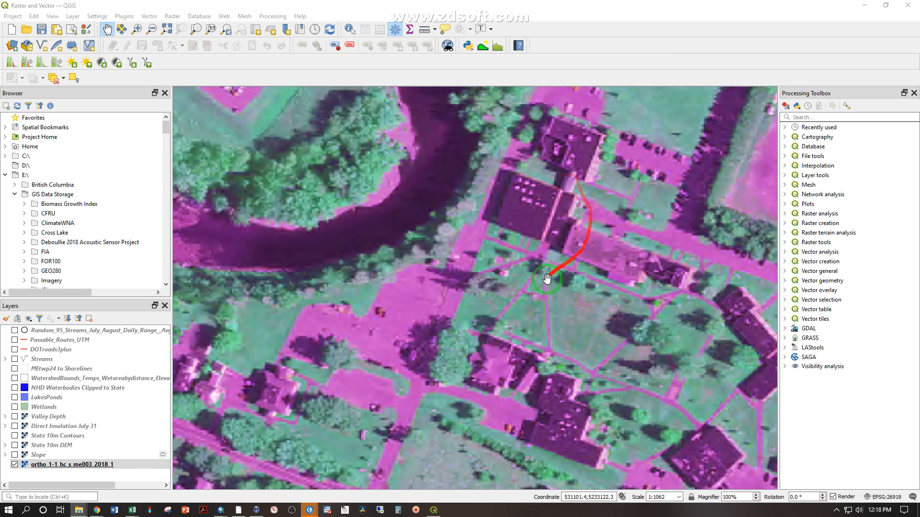
pyautogui.scroll(4, 509, 287)
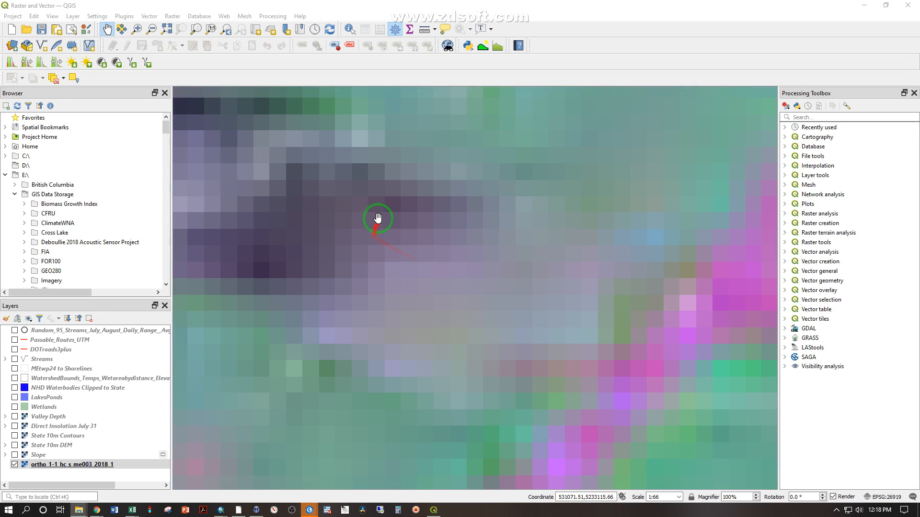
pyautogui.scroll(1, 422, 222)
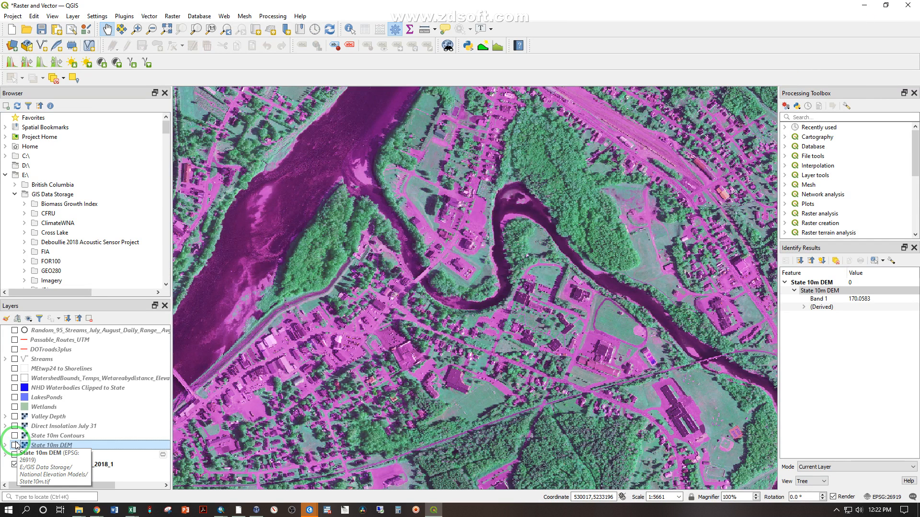
# Display the State 10m DEM in place of the orthophoto and identify the elevation values of individual cells near the river
pyautogui.click(14, 445)
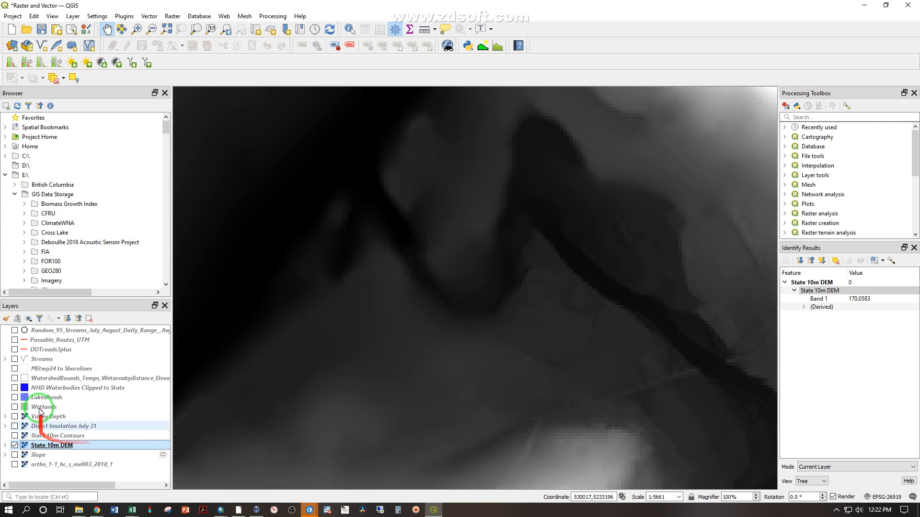
pyautogui.scroll(3, 537, 263)
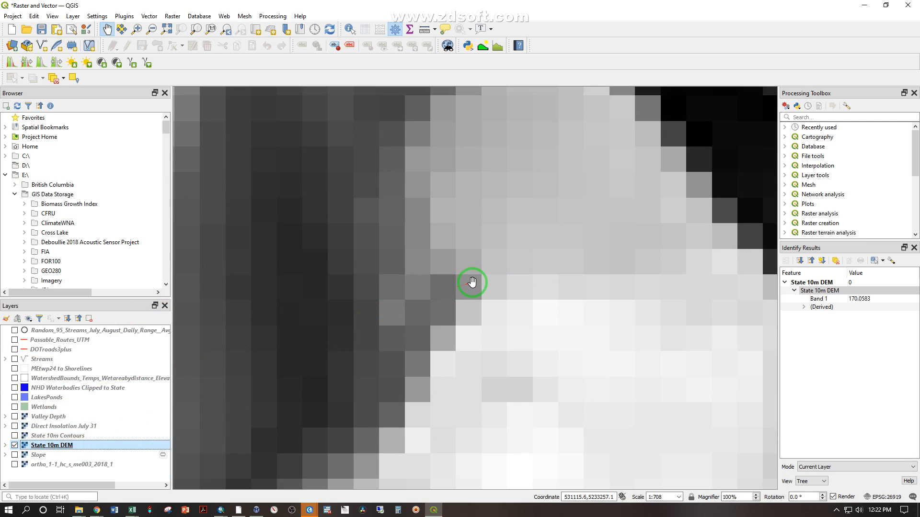
pyautogui.click(350, 31)
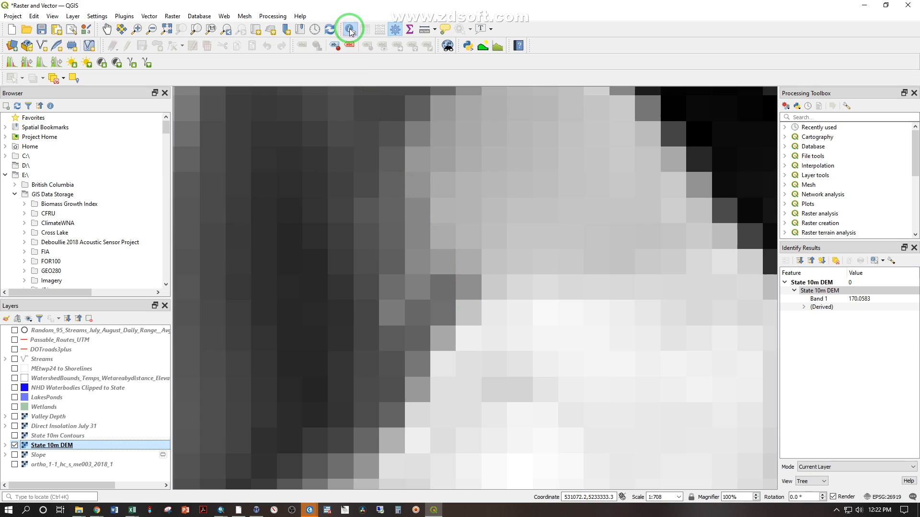
pyautogui.click(474, 290)
pyautogui.click(860, 299)
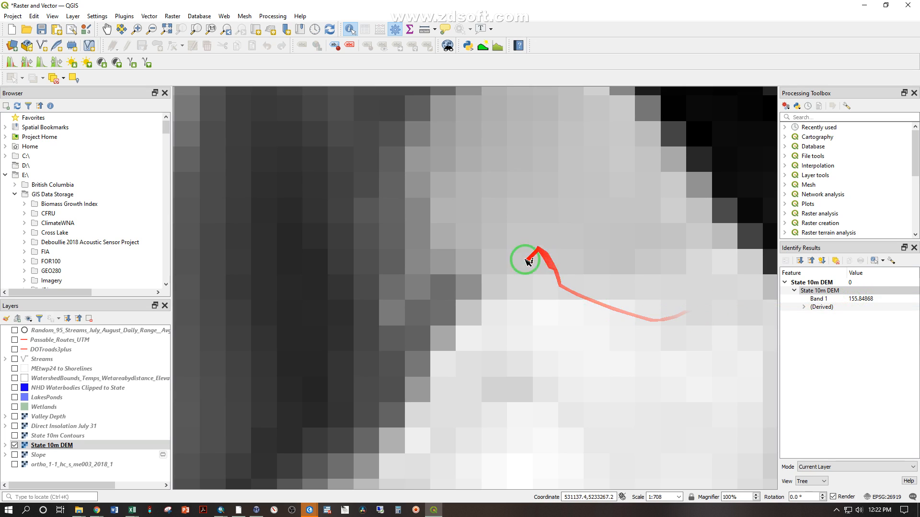
pyautogui.click(491, 340)
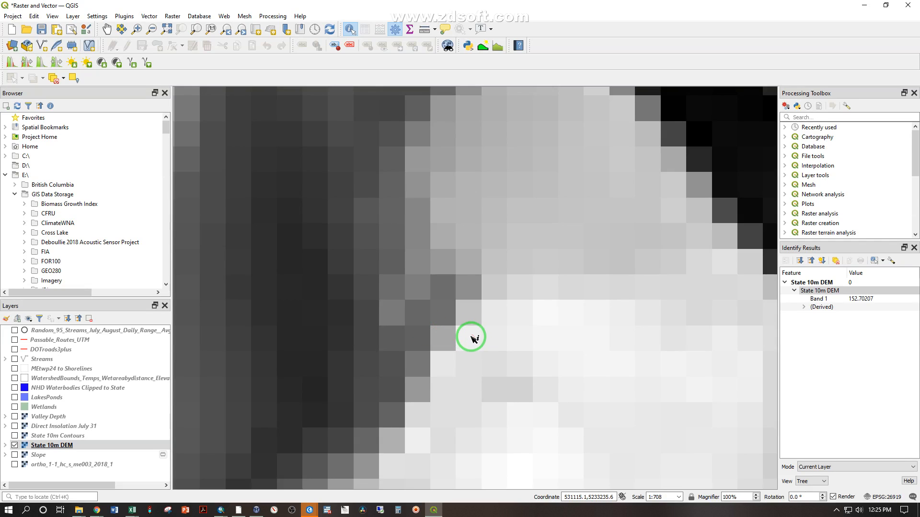
# Examine the State 10m DEM from the river area out to its statewide extent
pyautogui.scroll(-2, 473, 336)
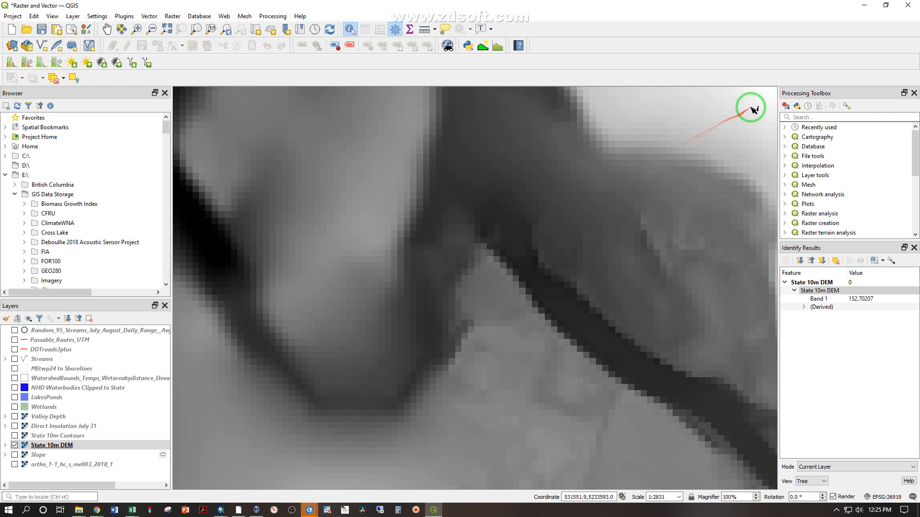
pyautogui.scroll(-2, 578, 327)
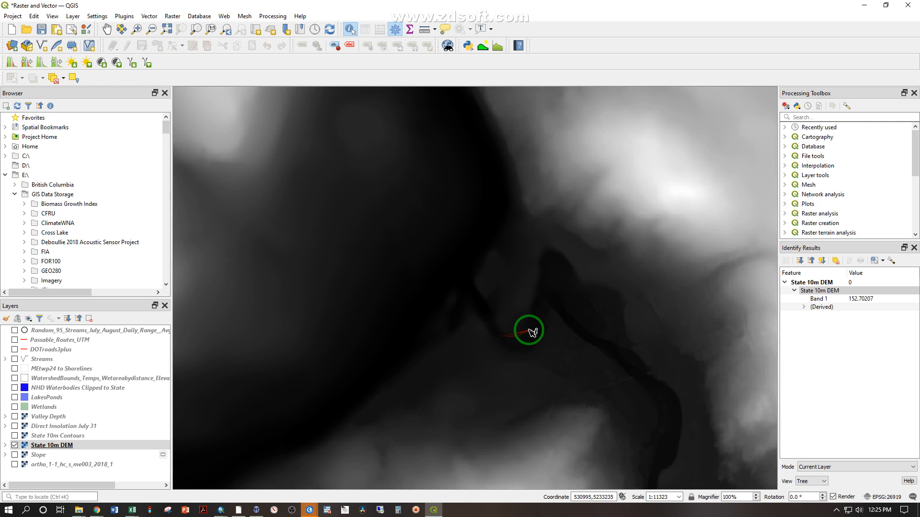
pyautogui.scroll(-4, 529, 330)
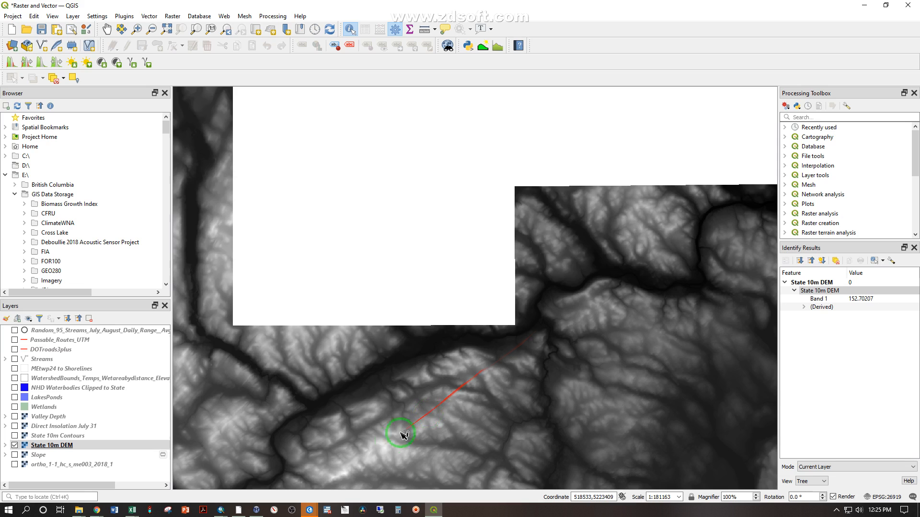
pyautogui.scroll(-2, 599, 424)
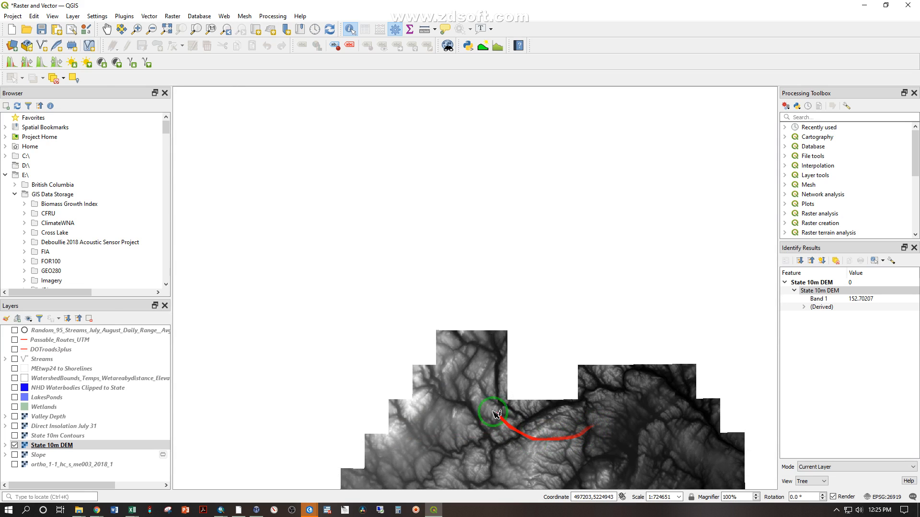
pyautogui.click(108, 31)
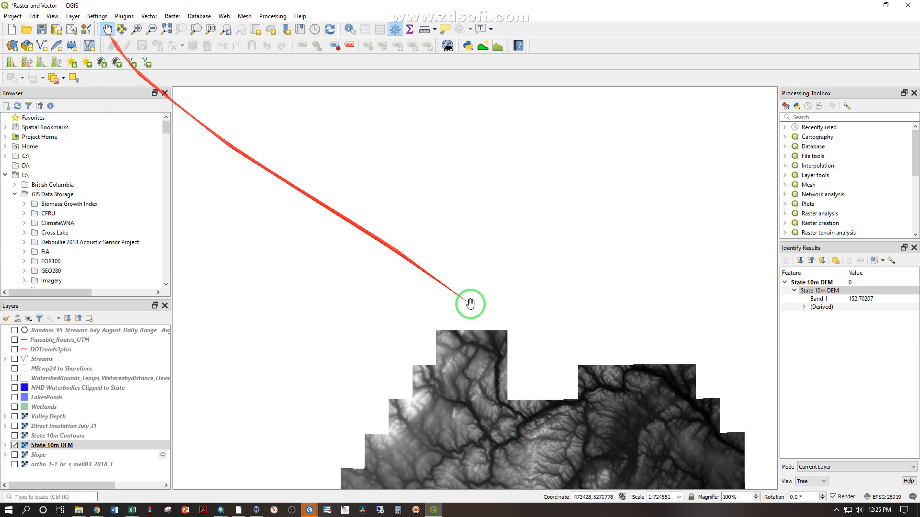
pyautogui.moveTo(559, 445); pyautogui.dragTo(540, 154)
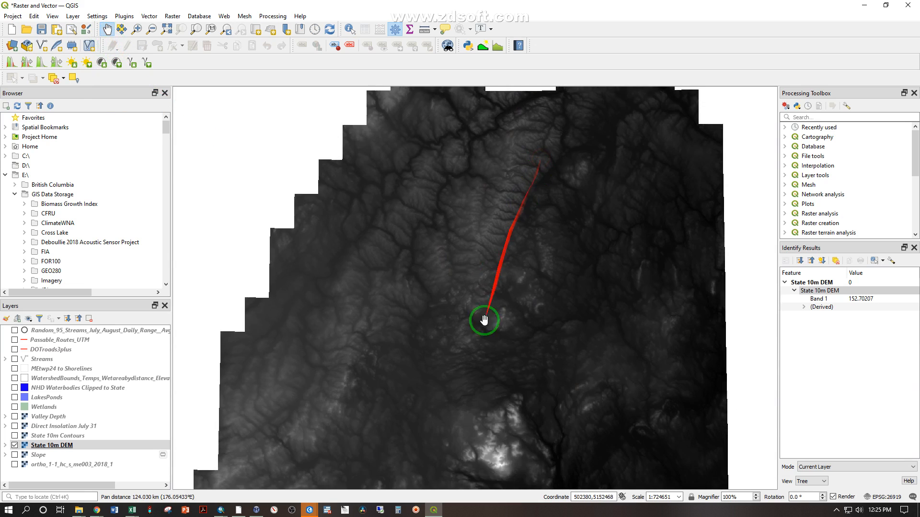
pyautogui.scroll(-1, 486, 450)
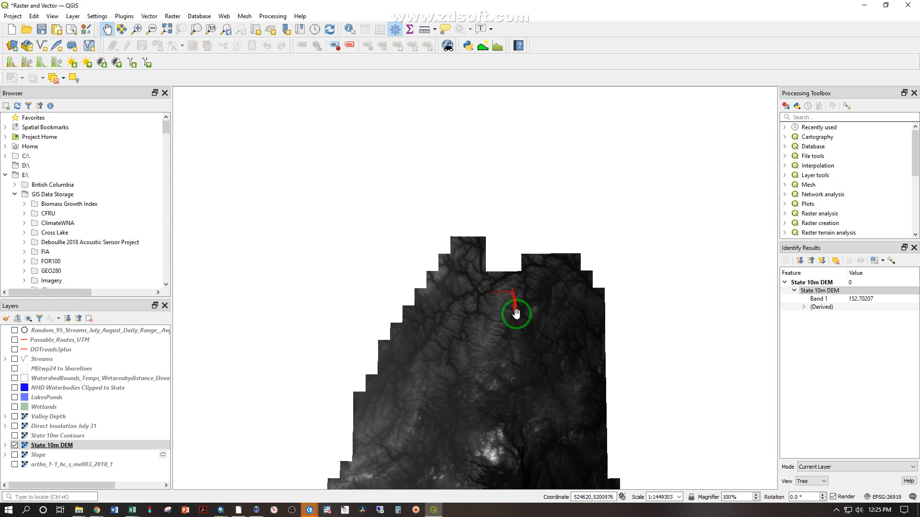
# Identify the elevation of a State 10m DEM cell on the bright mountain summit in the middle of the state
pyautogui.scroll(5, 498, 432)
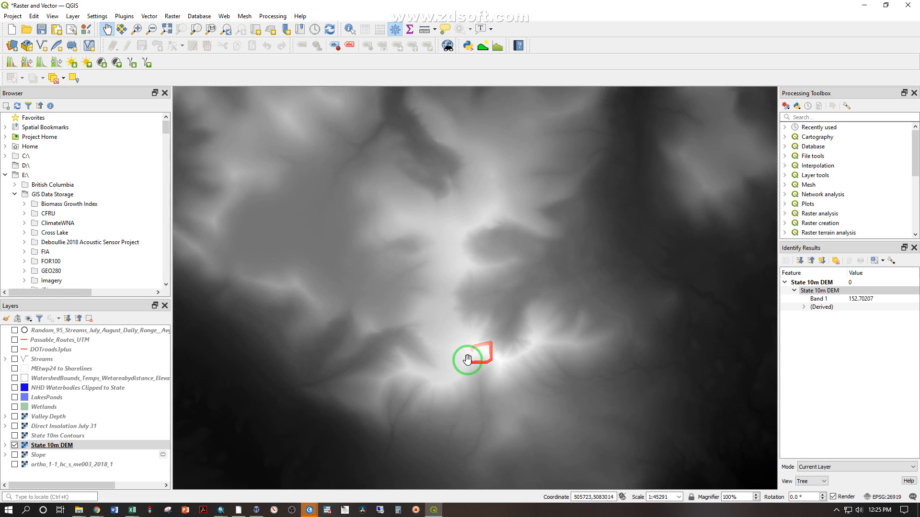
pyautogui.scroll(1, 469, 355)
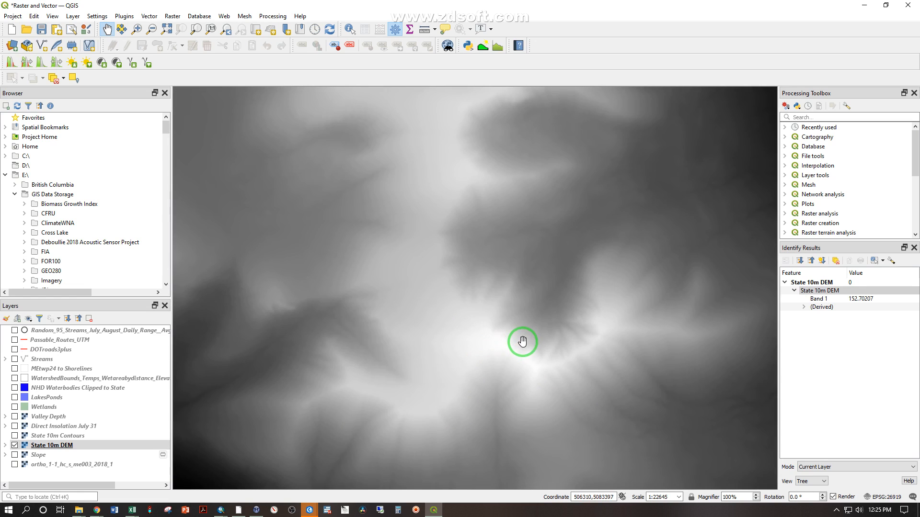
pyautogui.scroll(4, 497, 343)
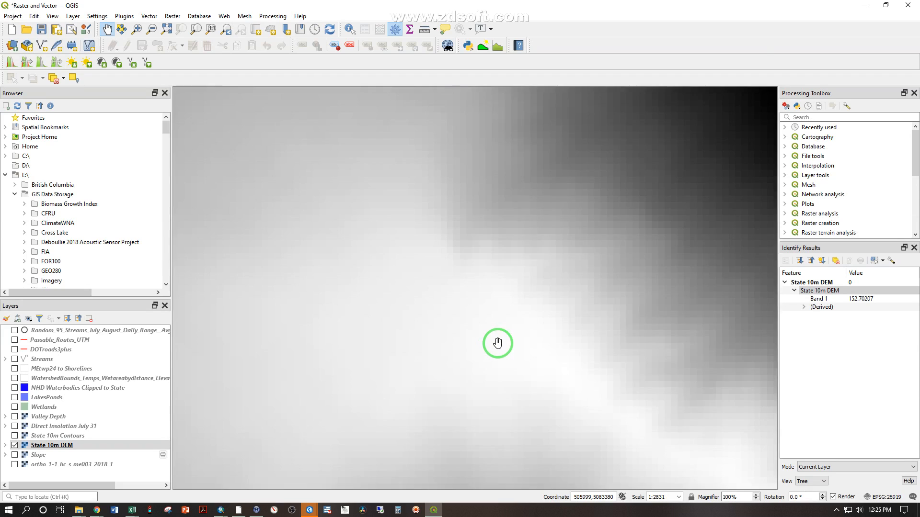
pyautogui.scroll(1, 519, 343)
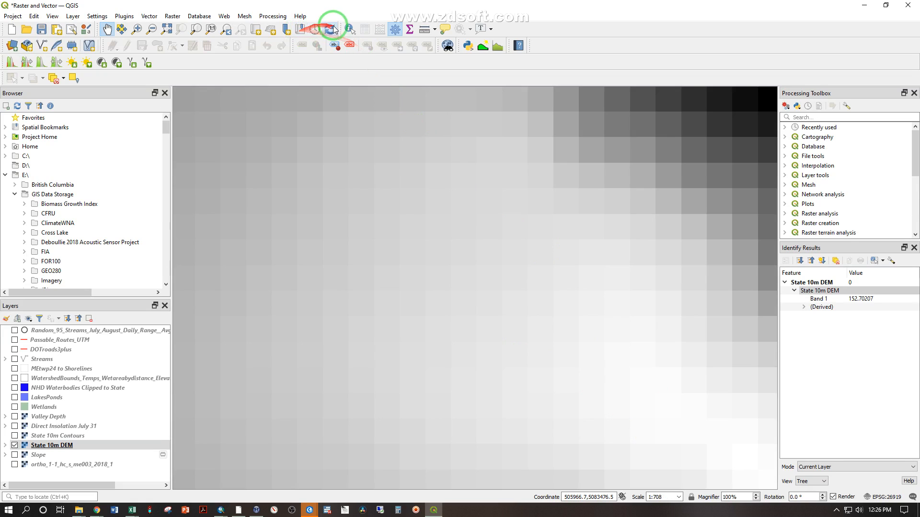
pyautogui.click(351, 29)
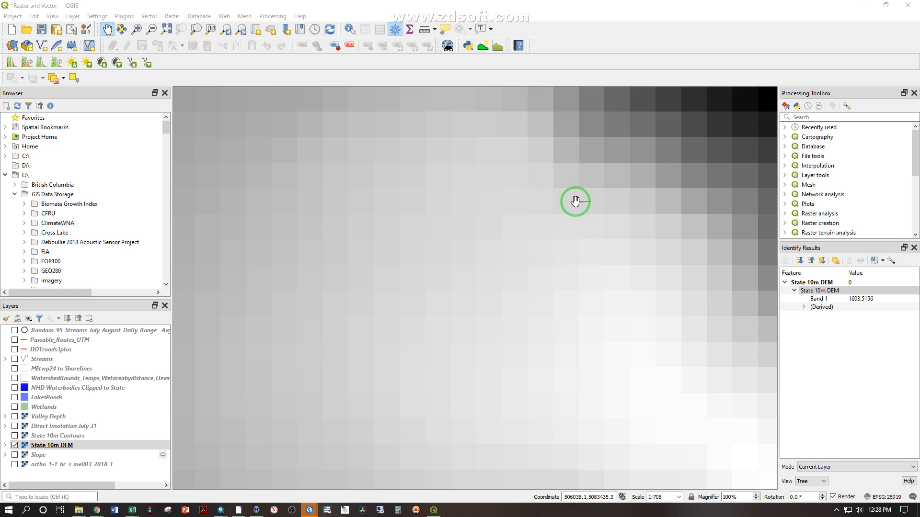
# Display the Slope layer in place of the State 10m DEM and expand its legend to show the slope classes
pyautogui.click(14, 454)
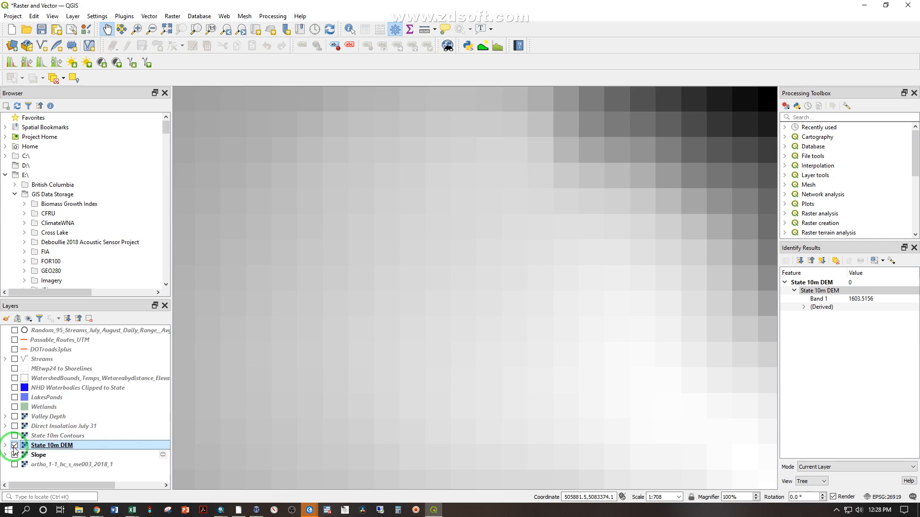
pyautogui.click(14, 446)
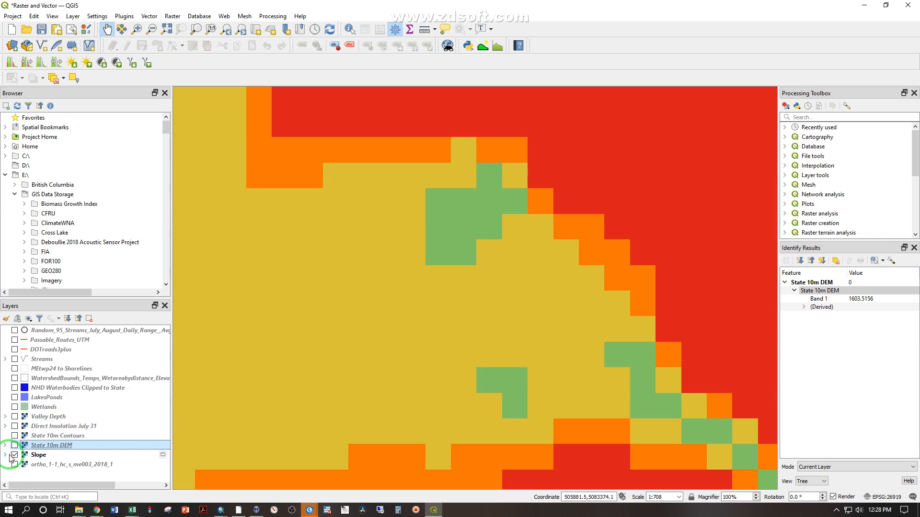
pyautogui.click(5, 455)
pyautogui.scroll(-2, 36, 421)
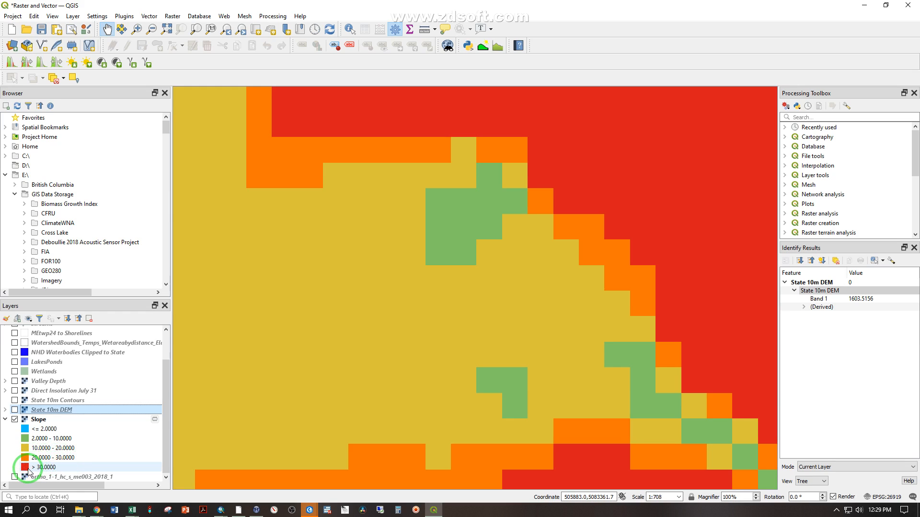
# Examine the Slope raster's class colours around the mountain, across the whole state, and over the northern ridges and lakes
pyautogui.scroll(-6, 405, 297)
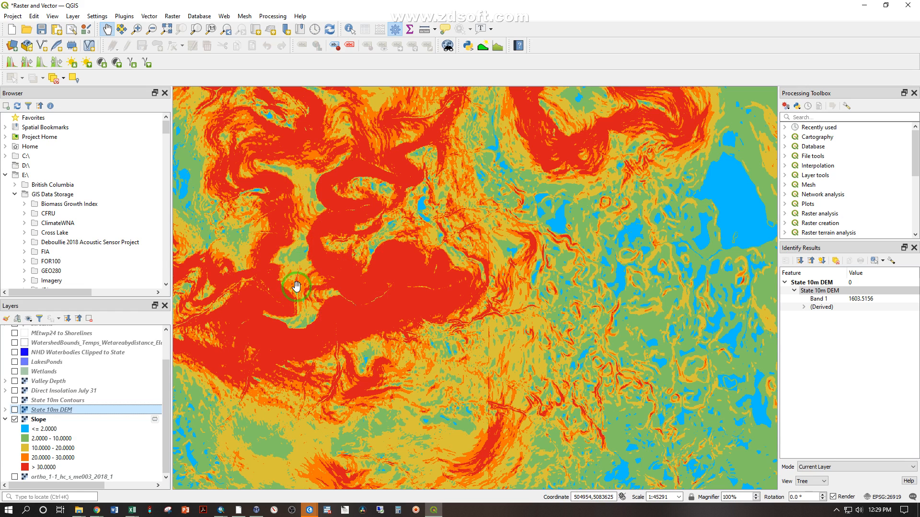
pyautogui.scroll(1, 378, 301)
pyautogui.scroll(1, 378, 301)
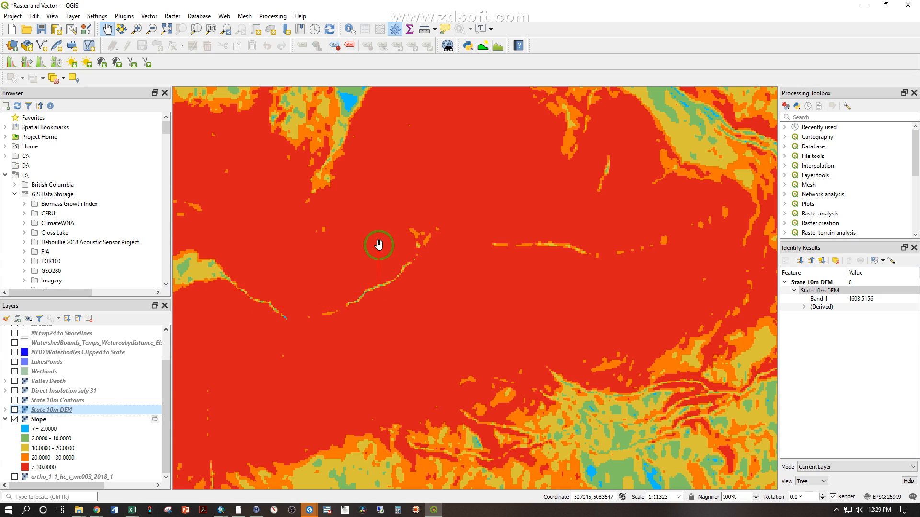
pyautogui.scroll(-2, 379, 245)
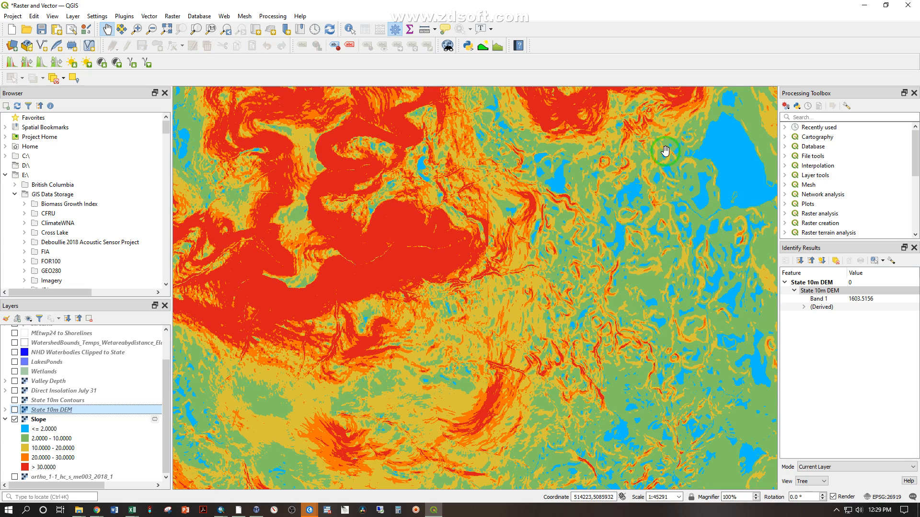
pyautogui.scroll(-5, 681, 188)
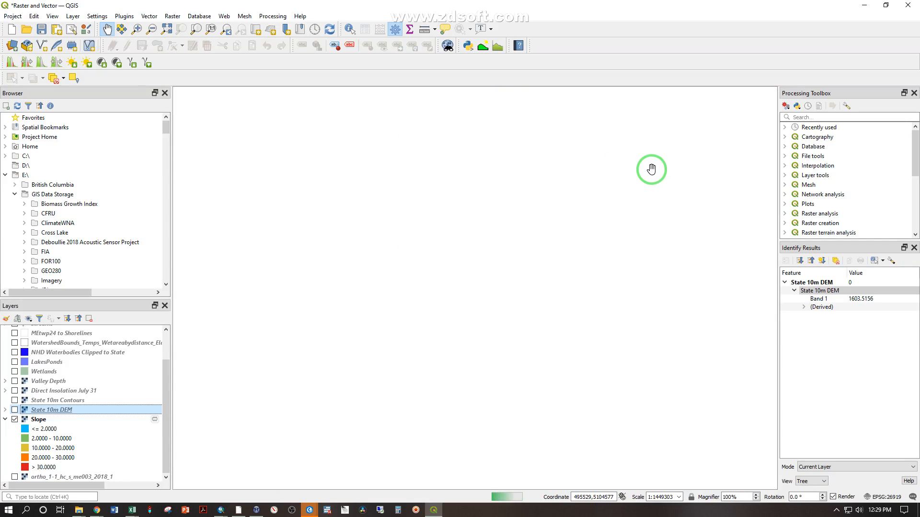
pyautogui.moveTo(652, 170); pyautogui.dragTo(431, 321)
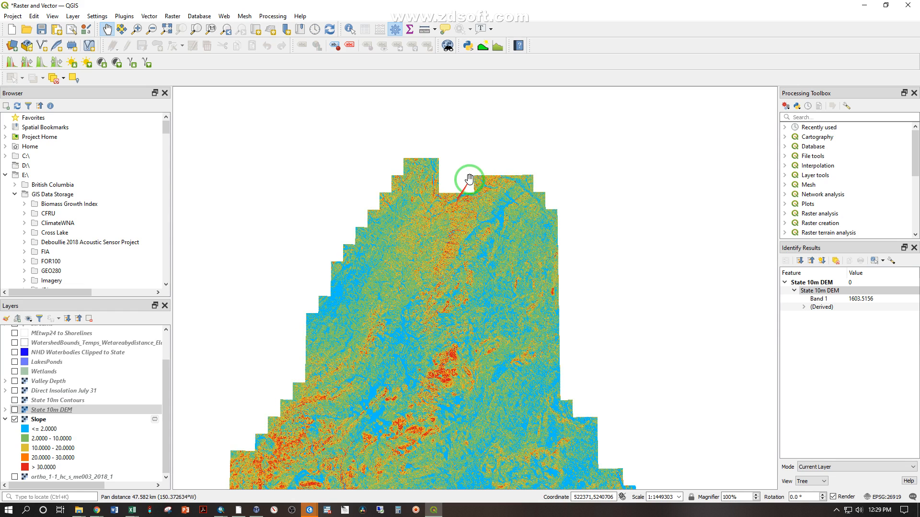
pyautogui.click(455, 215)
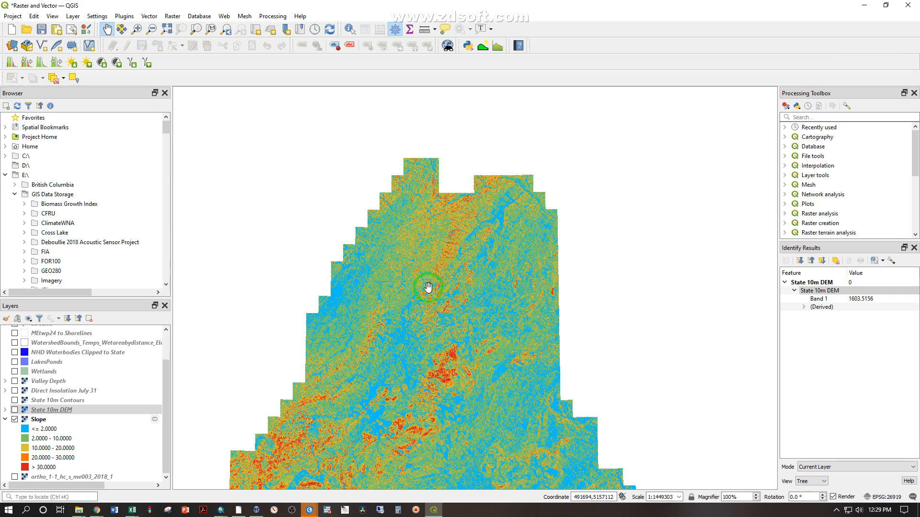
pyautogui.scroll(2, 463, 250)
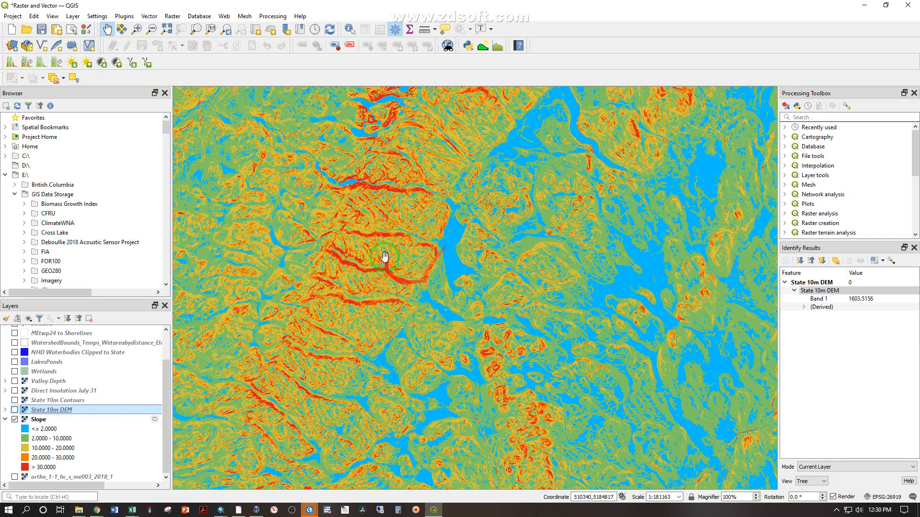
# Hide the Slope layer and display the ortho_1-1_hc_s_me003_2018_1 imagery for the same area
pyautogui.click(34, 411)
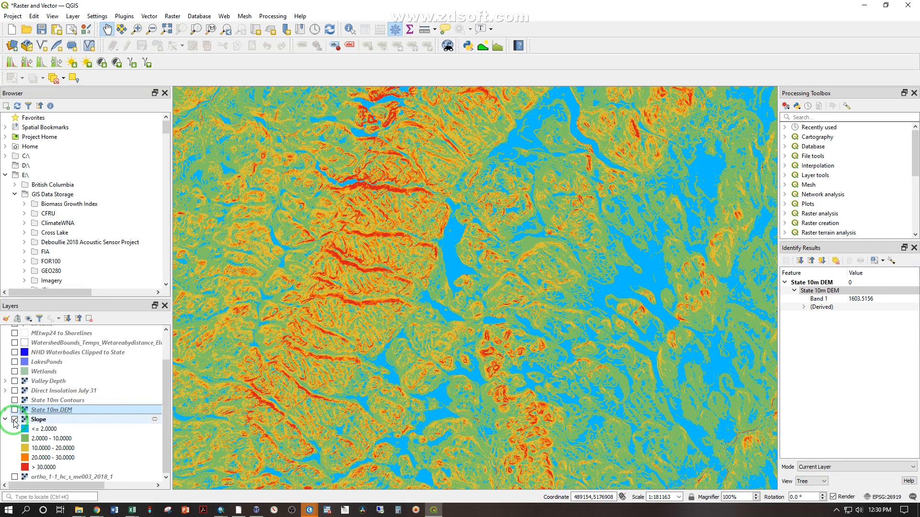
pyautogui.click(14, 419)
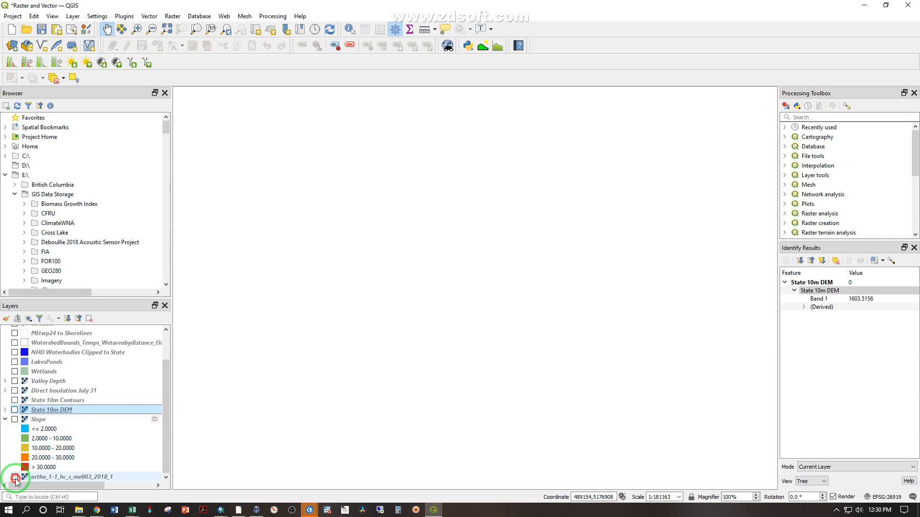
pyautogui.click(15, 478)
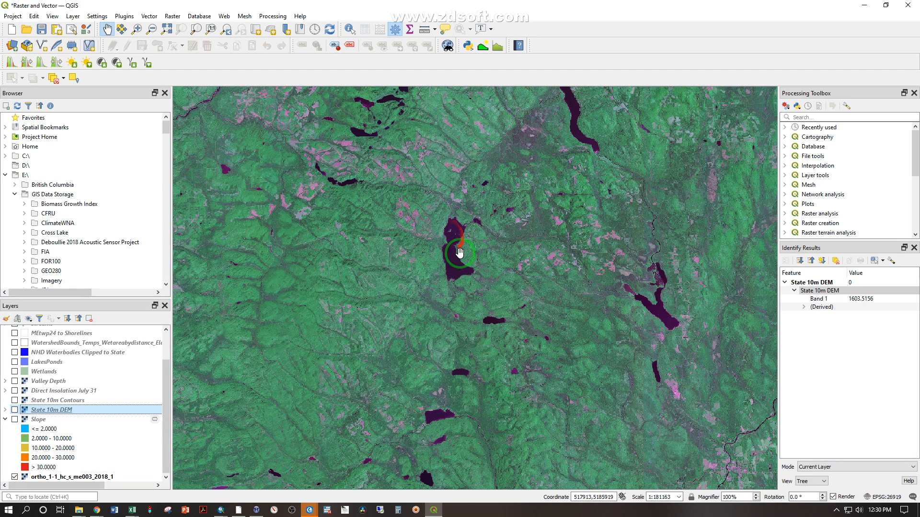
# Hide the ortho_1-1_hc_s_me003_2018_1 imagery and display the Slope layer, viewing its cells close up
pyautogui.click(15, 477)
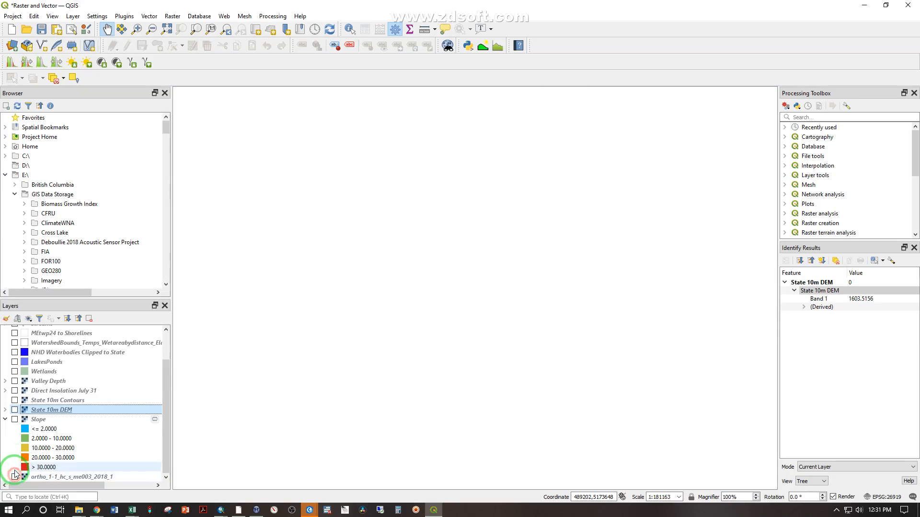
pyautogui.click(14, 420)
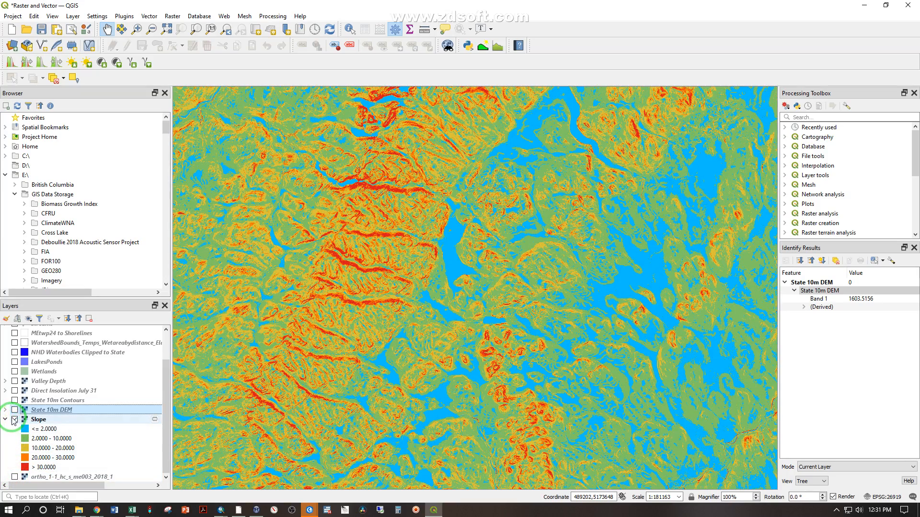
pyautogui.scroll(4, 369, 216)
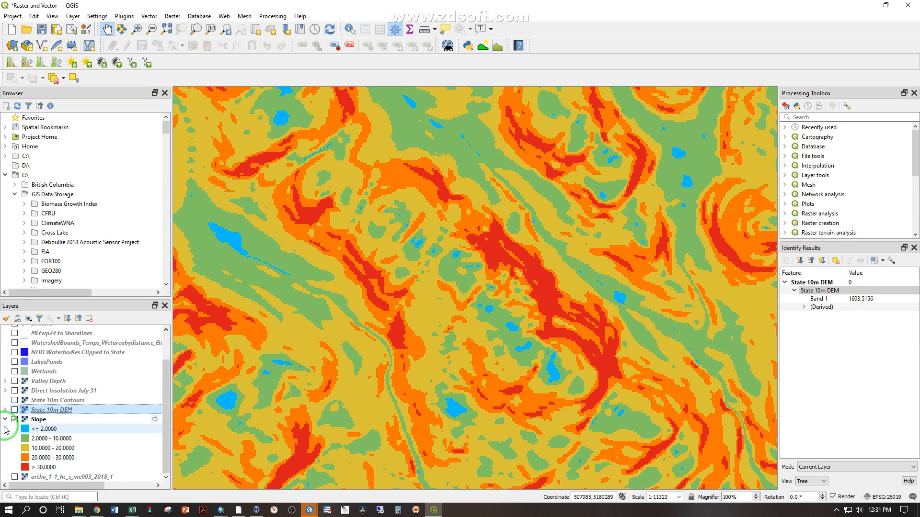
# Overlay State 10m Contours on the Slope raster and compare the contour spacing with the slope classes
pyautogui.click(15, 401)
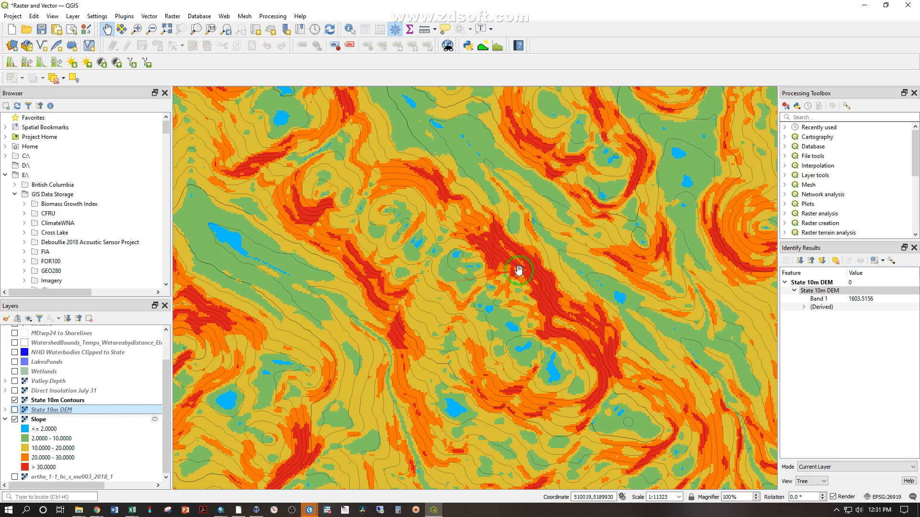
pyautogui.scroll(1, 528, 263)
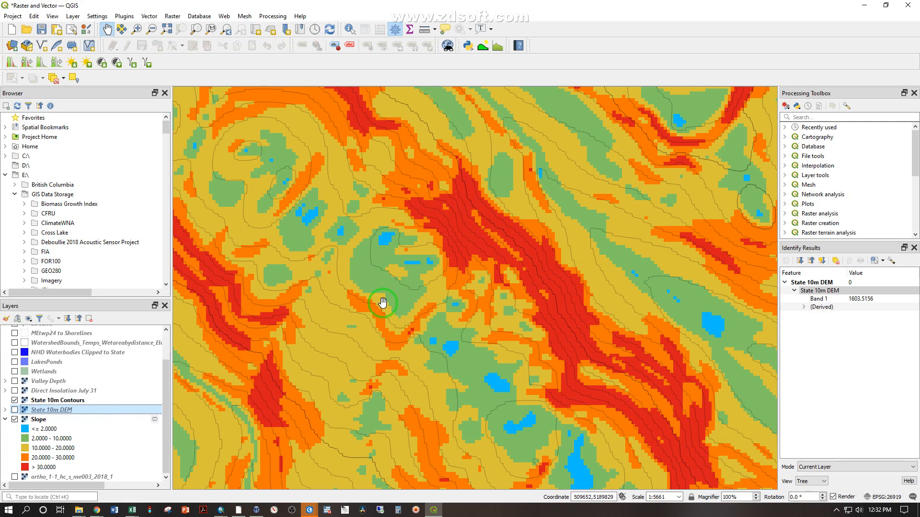
pyautogui.scroll(-3, 383, 304)
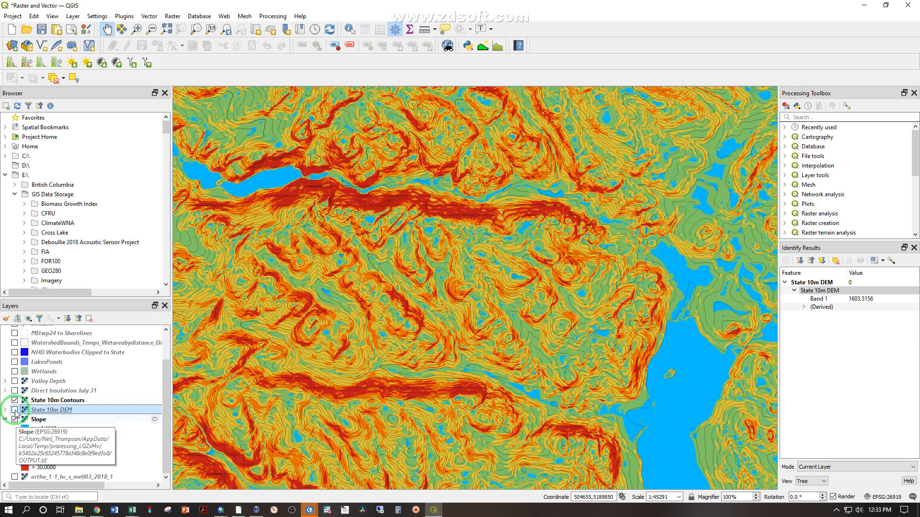
# Display the Direct Insolation July 31 layer and expand its legend to examine the values along the northern ridge
pyautogui.click(14, 390)
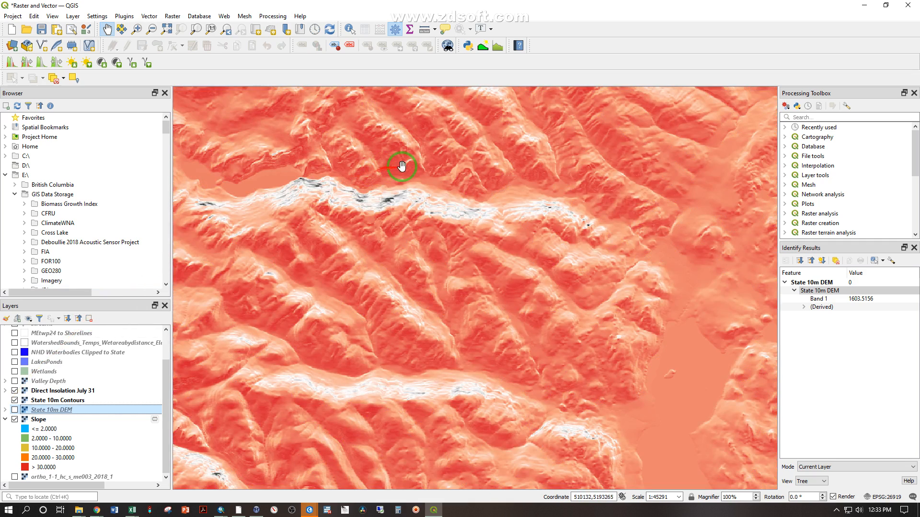
pyautogui.click(6, 391)
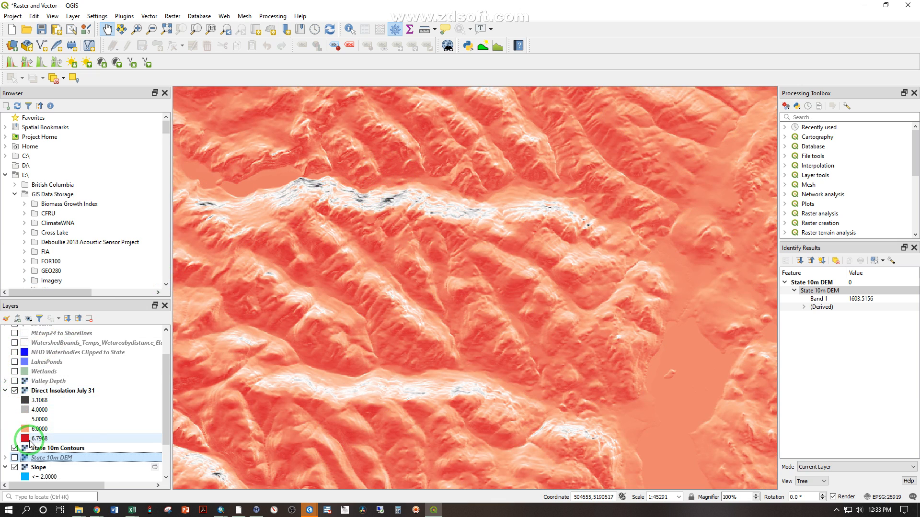
pyautogui.scroll(2, 371, 174)
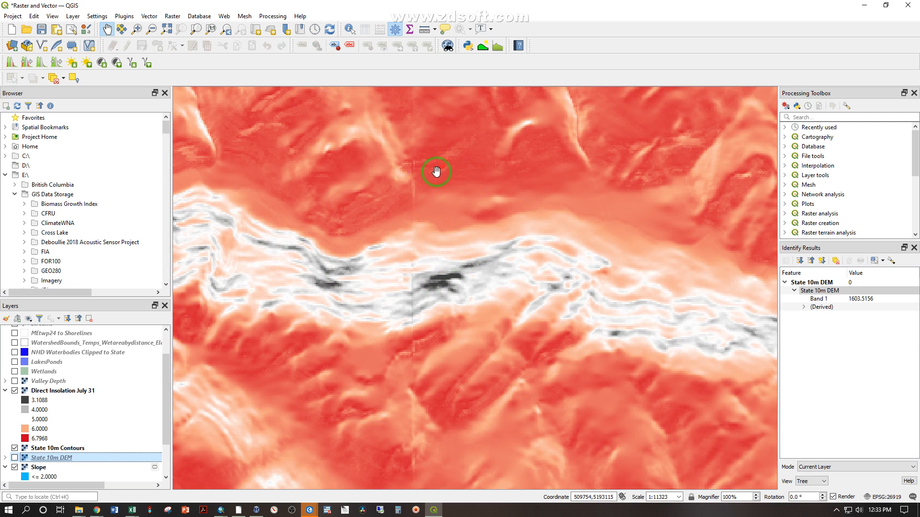
# Identify the Direct Insolation July 31 value of a cell in the red area north of the ridge
pyautogui.click(349, 32)
pyautogui.click(470, 172)
pyautogui.click(470, 164)
pyautogui.click(805, 290)
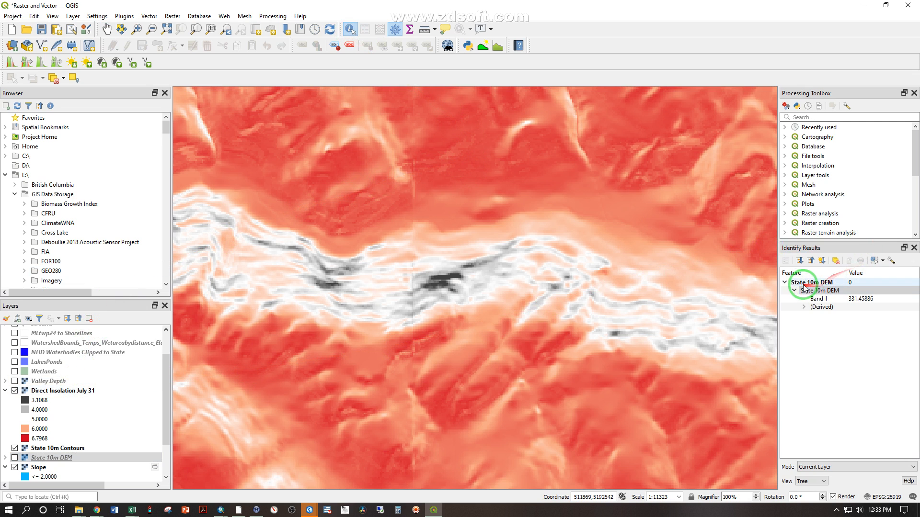
pyautogui.click(83, 391)
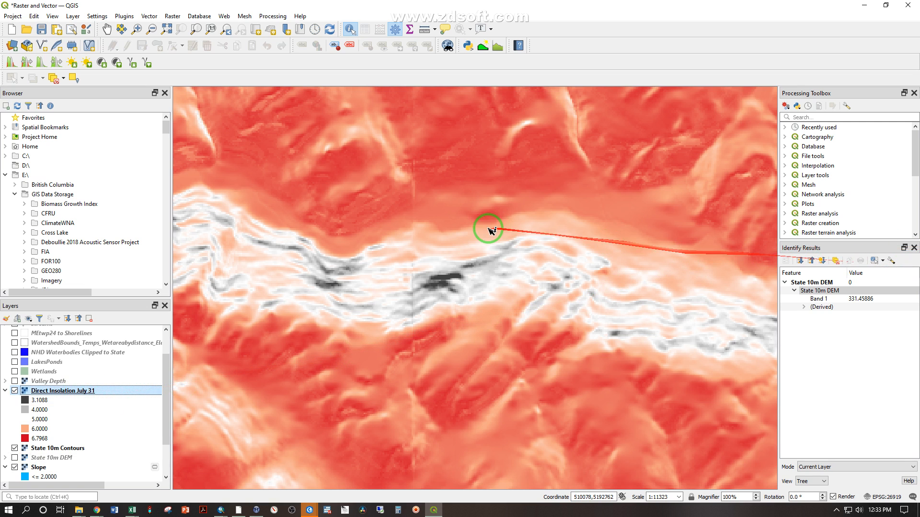
pyautogui.click(442, 184)
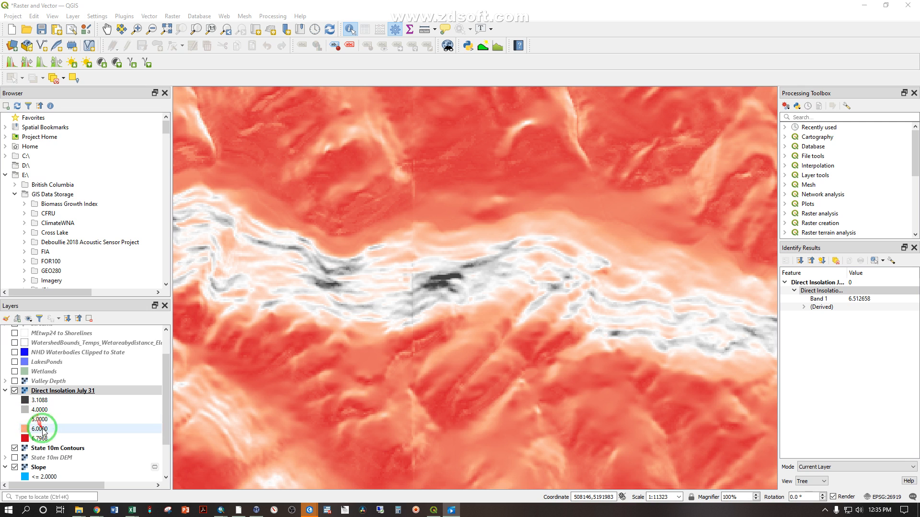
# Move State 10m Contours above Direct Insolation July 31 and leave only the contours displayed
pyautogui.moveTo(48, 448); pyautogui.dragTo(48, 391)
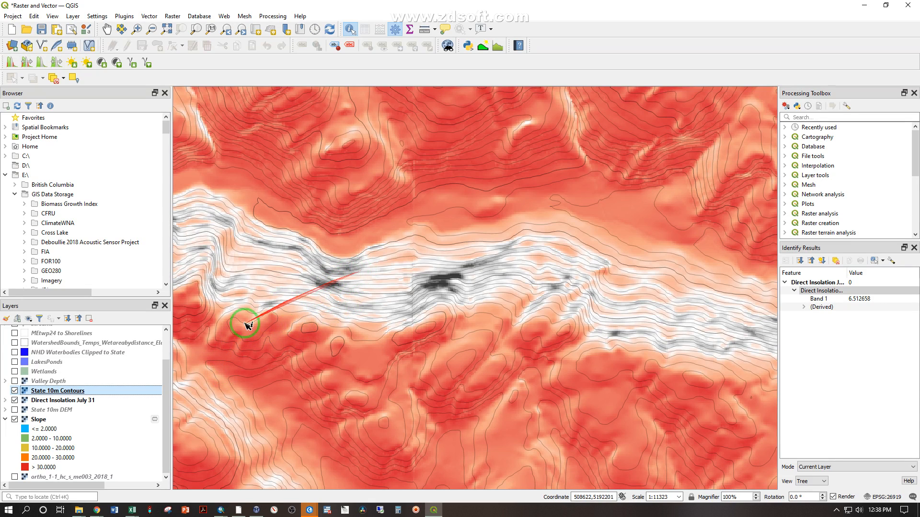
pyautogui.click(14, 401)
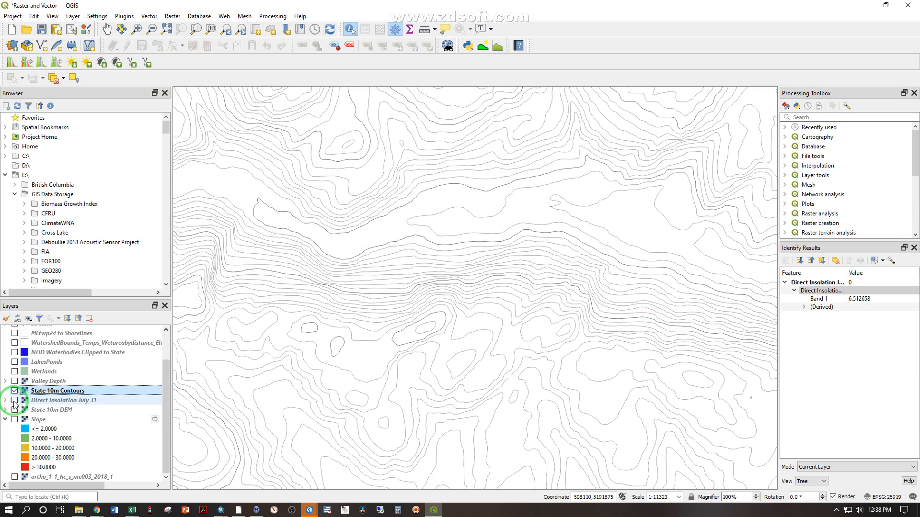
# Display the Valley Depth layer in place of State 10m Contours at a regional scale
pyautogui.click(14, 391)
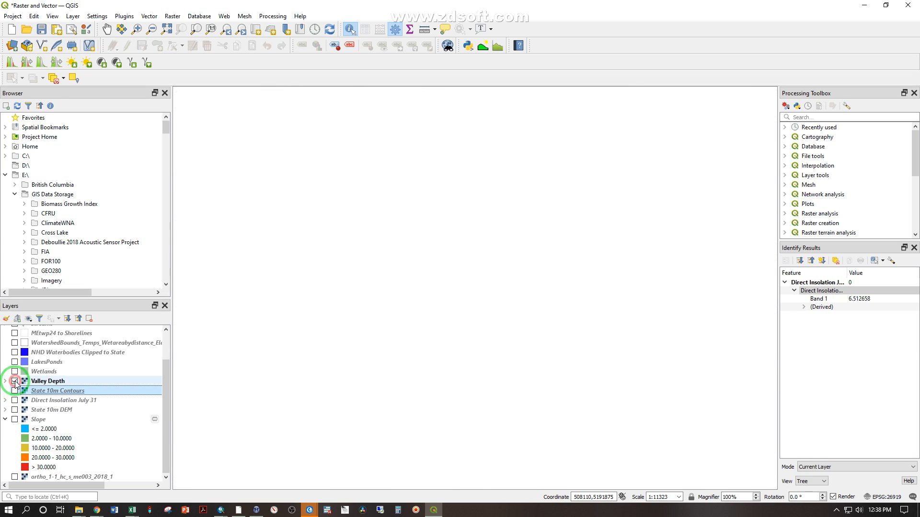
pyautogui.click(15, 381)
pyautogui.scroll(-5, 547, 211)
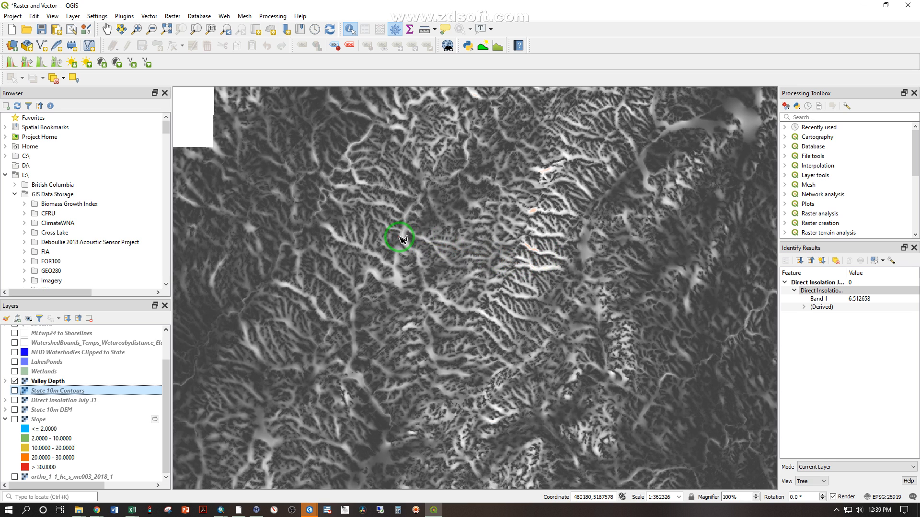
# Examine the Valley Depth raster's bright valley networks and the red deep areas around the central mountains at several scales
pyautogui.scroll(1, 326, 186)
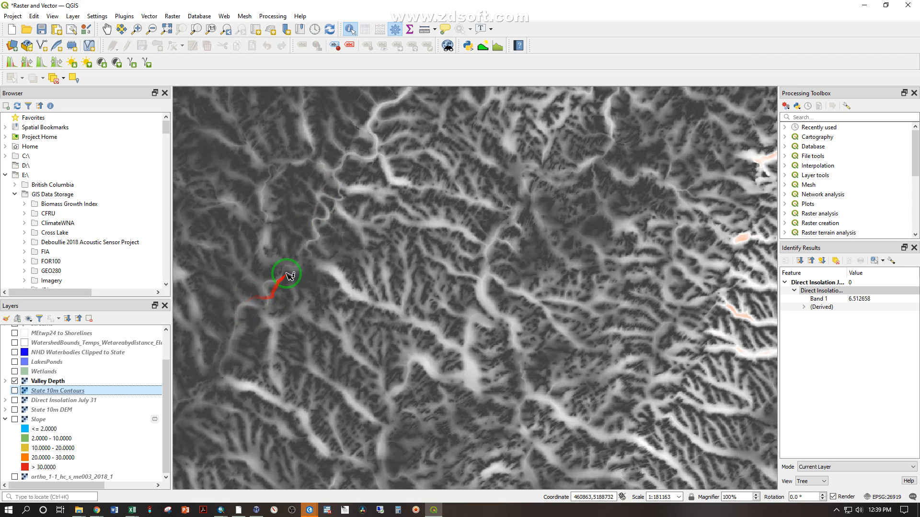
pyautogui.scroll(-2, 333, 175)
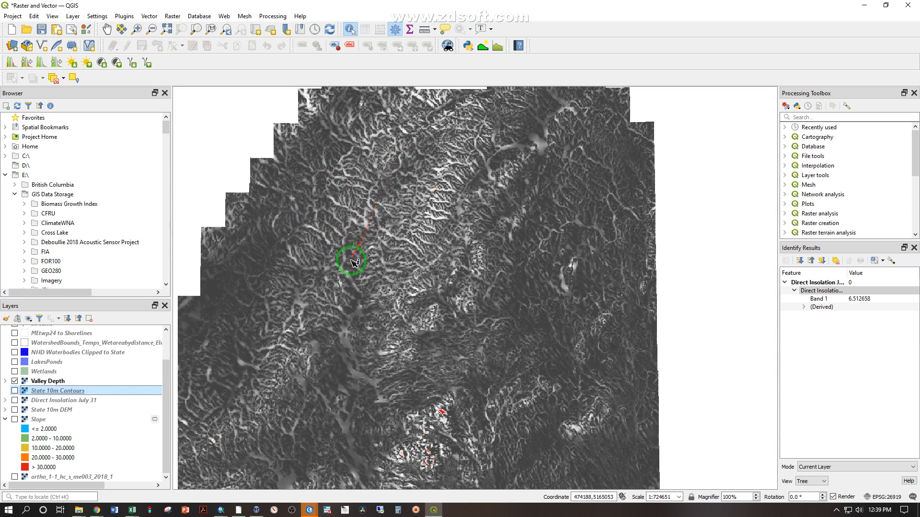
pyautogui.scroll(2, 356, 379)
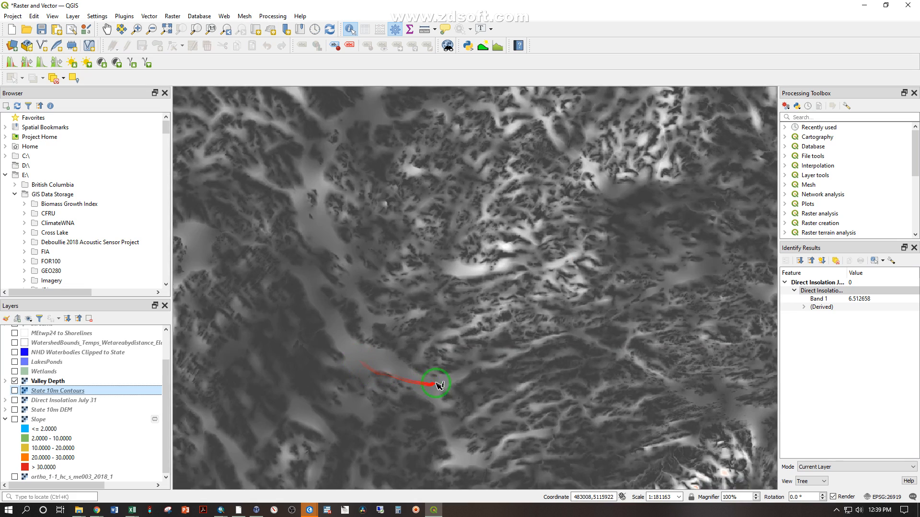
pyautogui.scroll(-2, 589, 212)
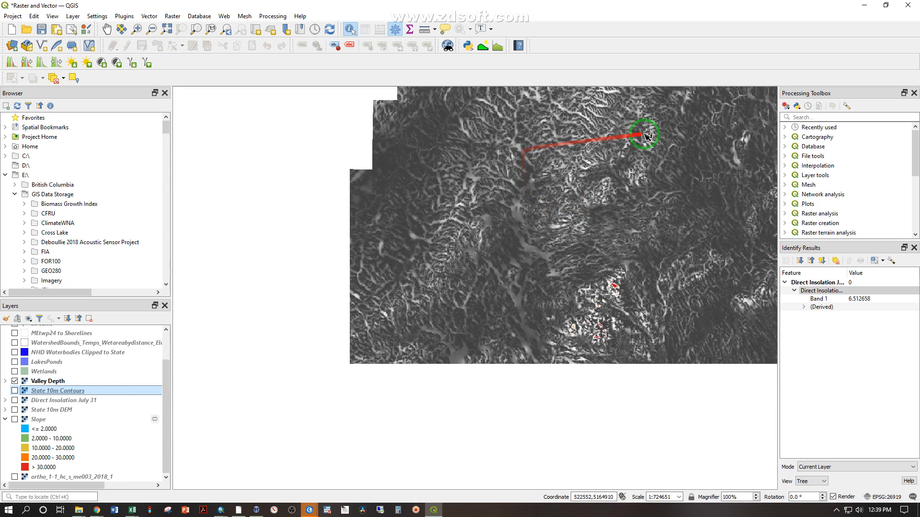
pyautogui.scroll(2, 628, 287)
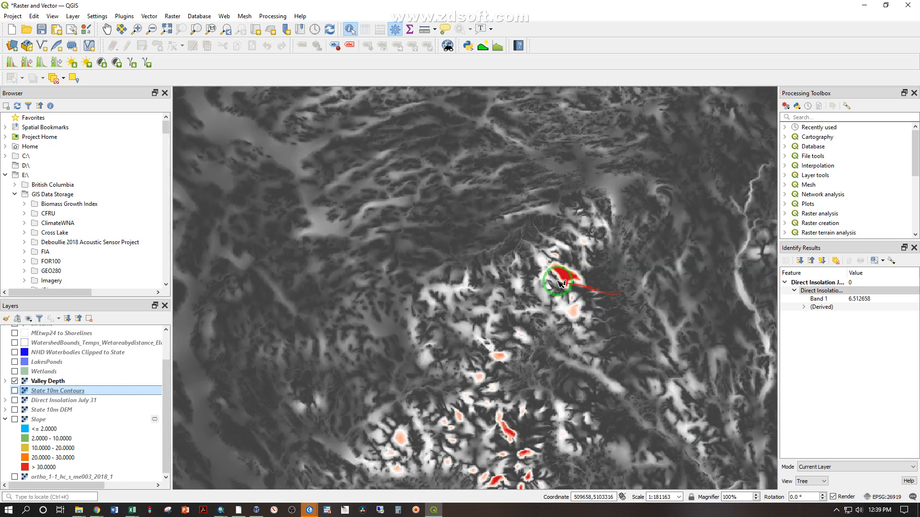
pyautogui.scroll(1, 558, 287)
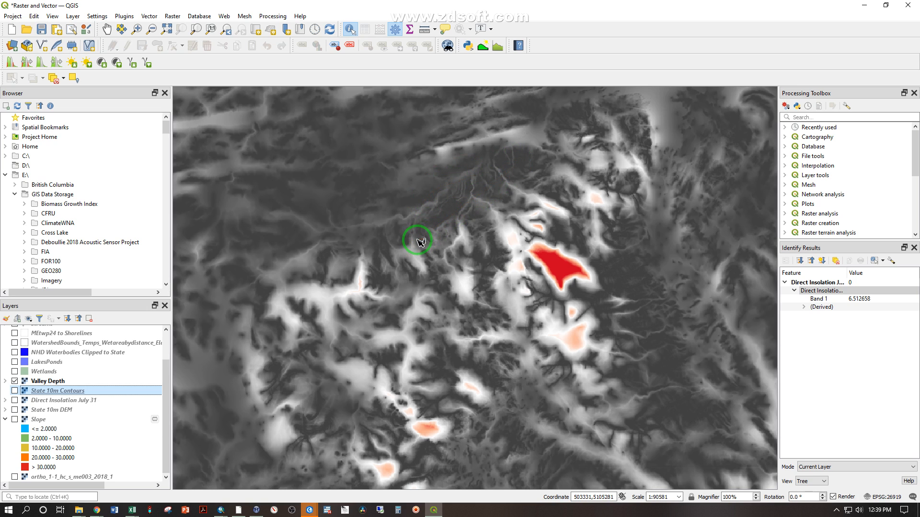
pyautogui.scroll(-2, 422, 240)
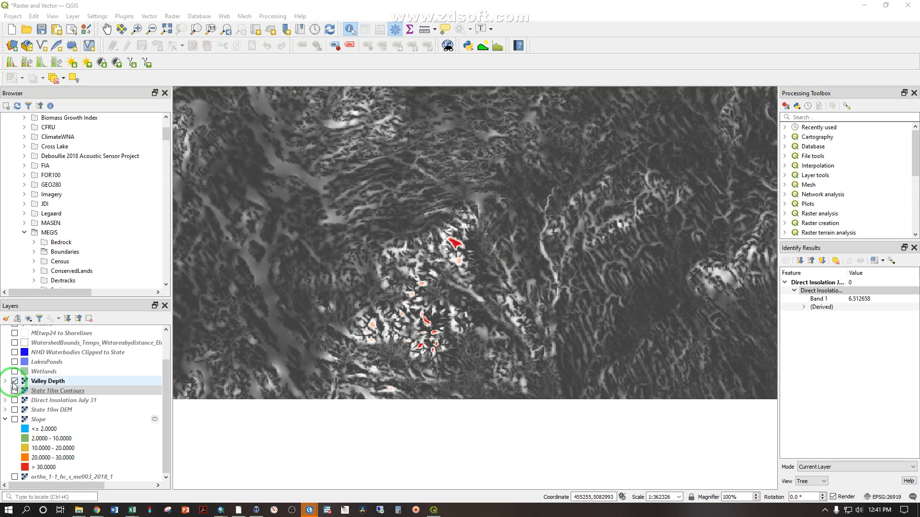
# Hide the Valley Depth layer and display State 10m DEM across the whole state
pyautogui.click(15, 381)
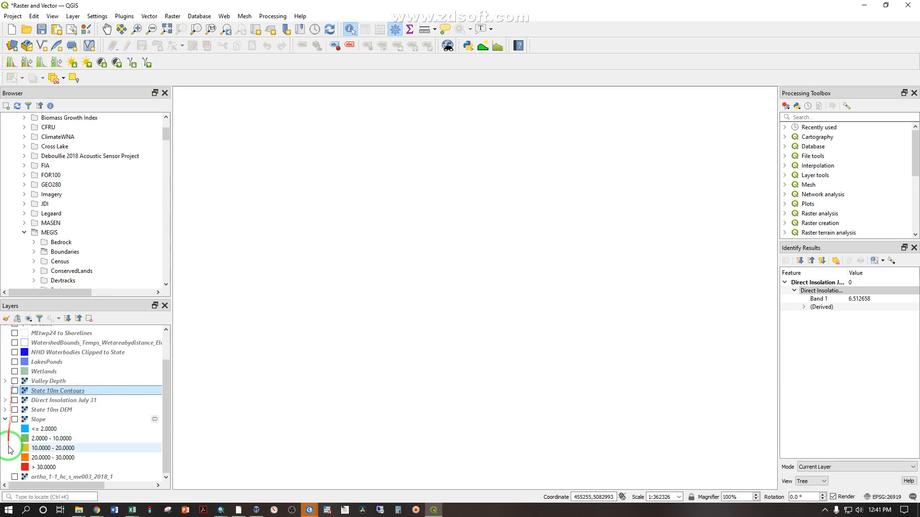
pyautogui.click(15, 410)
pyautogui.scroll(-3, 486, 303)
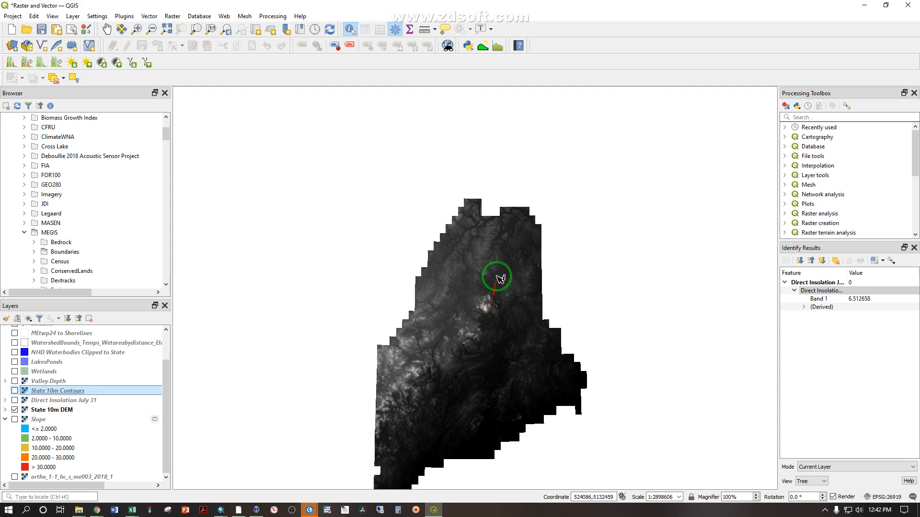
# Examine the State 10m DEM in the northern part of the state, from regional terrain down to individual cells
pyautogui.scroll(1, 471, 356)
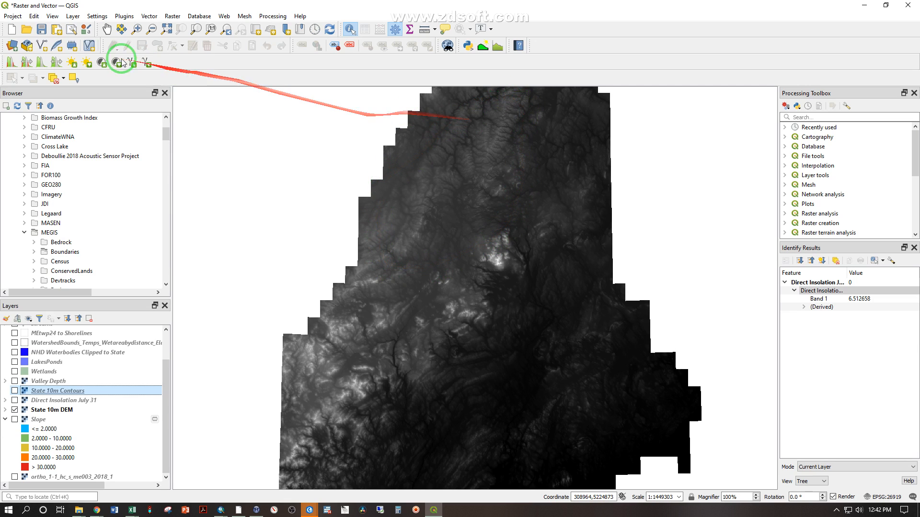
pyautogui.click(107, 30)
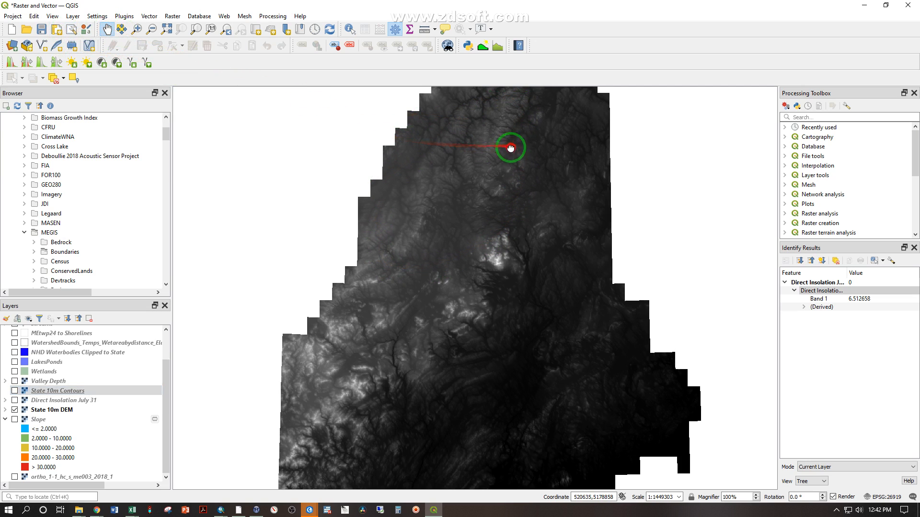
pyautogui.moveTo(516, 142); pyautogui.dragTo(456, 235)
pyautogui.scroll(2, 474, 191)
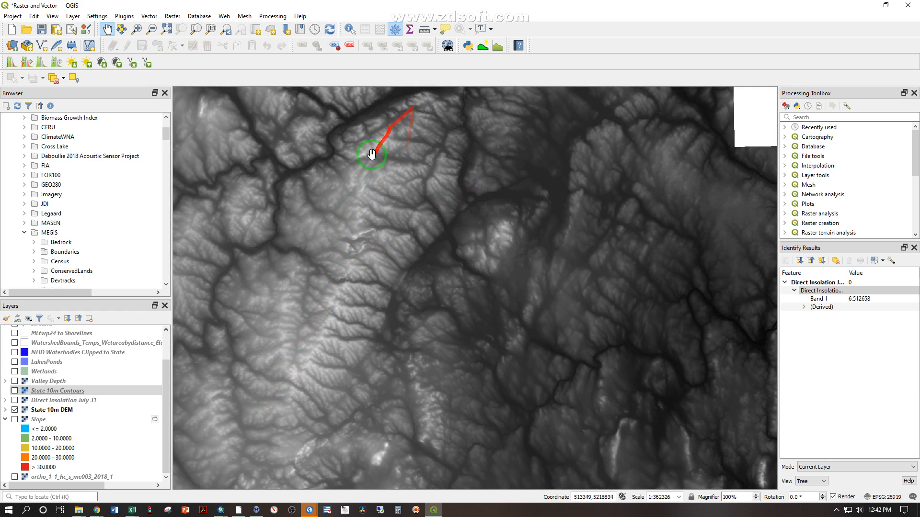
pyautogui.scroll(6, 354, 192)
pyautogui.scroll(3, 439, 258)
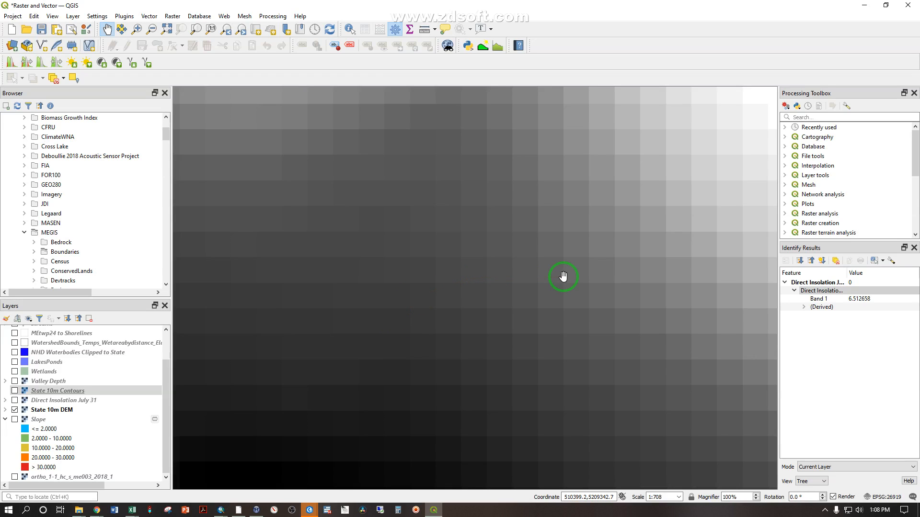
pyautogui.scroll(-11, 493, 280)
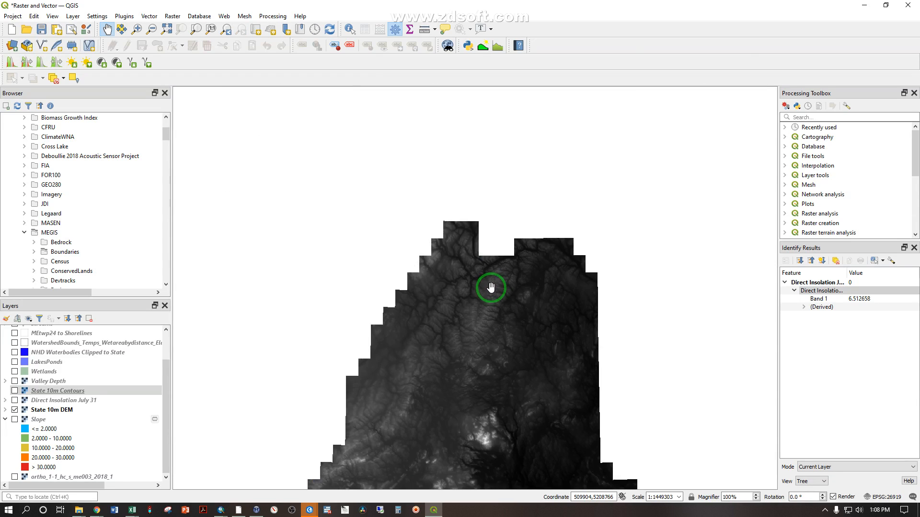
# Examine the terrain patterns in the State 10m DEM across the southeastern and coastal parts of the state
pyautogui.moveTo(516, 369); pyautogui.dragTo(495, 135)
pyautogui.scroll(2, 544, 318)
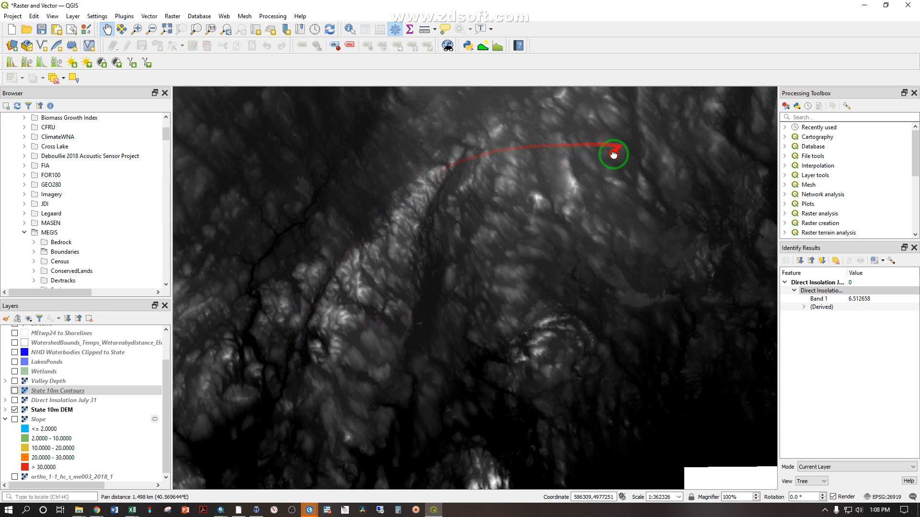
pyautogui.moveTo(620, 149); pyautogui.dragTo(487, 236)
pyautogui.scroll(1, 526, 215)
pyautogui.moveTo(622, 160); pyautogui.dragTo(494, 314)
pyautogui.moveTo(622, 189); pyautogui.dragTo(510, 293)
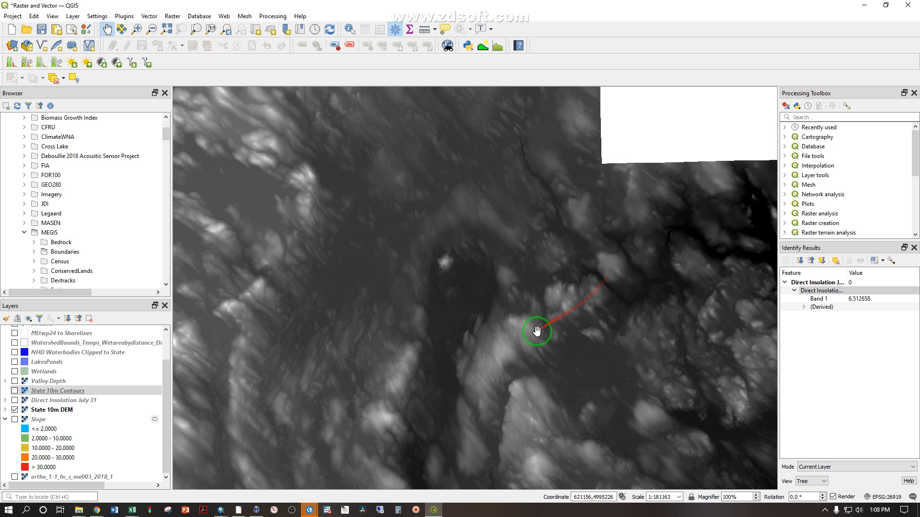
pyautogui.scroll(-1, 469, 341)
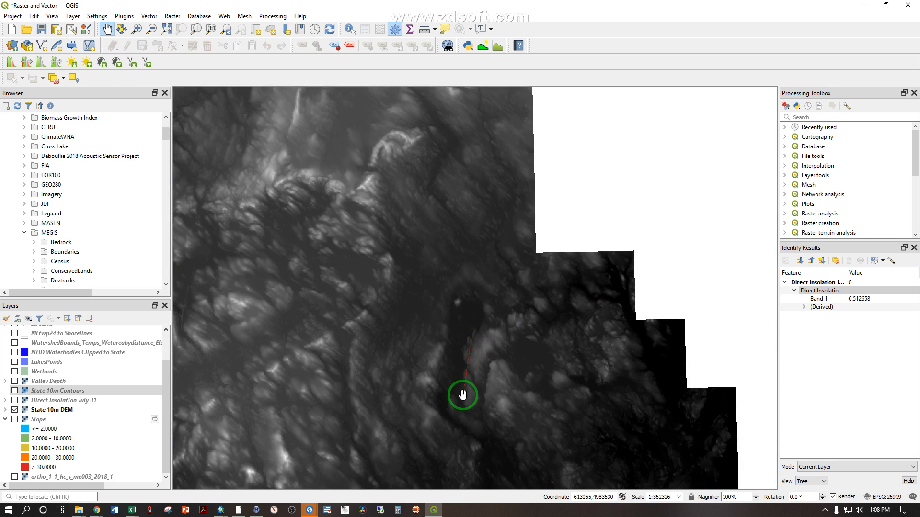
pyautogui.moveTo(462, 394); pyautogui.dragTo(503, 232)
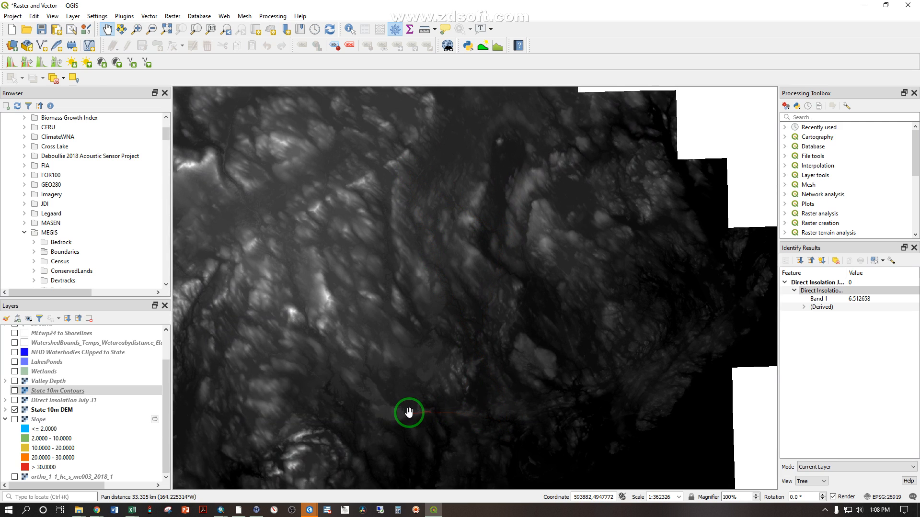
pyautogui.moveTo(386, 406); pyautogui.dragTo(641, 195)
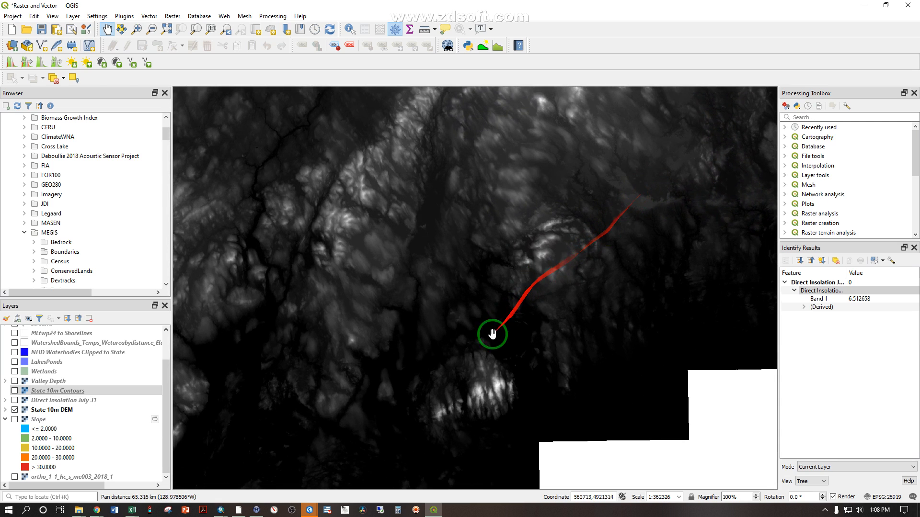
# Examine the coastal mountains in the State 10m DEM close up and against the terrain of the whole state
pyautogui.scroll(3, 482, 369)
pyautogui.scroll(-1, 659, 263)
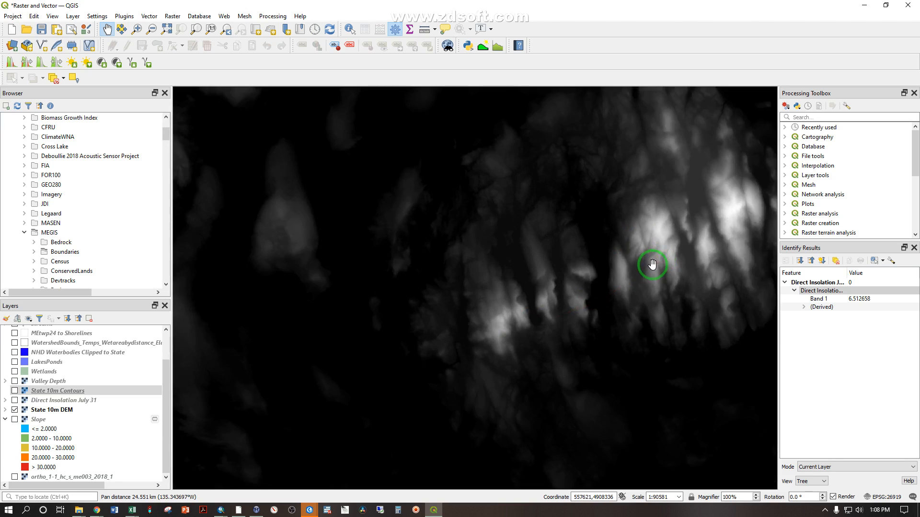
pyautogui.scroll(-2, 384, 268)
pyautogui.moveTo(365, 265); pyautogui.dragTo(634, 257)
pyautogui.moveTo(367, 282); pyautogui.dragTo(572, 250)
pyautogui.scroll(-2, 568, 234)
pyautogui.moveTo(594, 205); pyautogui.dragTo(517, 212)
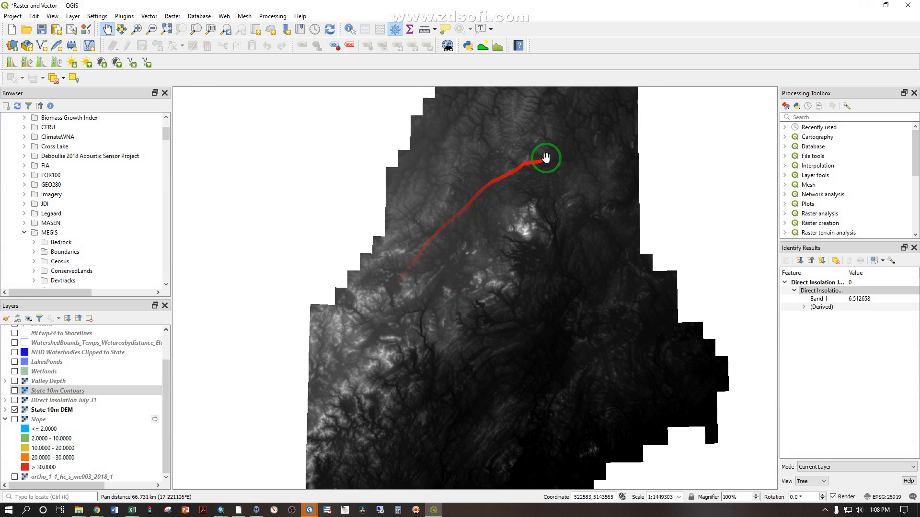
# Examine the State 10m DEM northward from the coast, down to the narrow winding ridge near the river junction
pyautogui.moveTo(596, 425); pyautogui.dragTo(538, 308)
pyautogui.scroll(2, 517, 300)
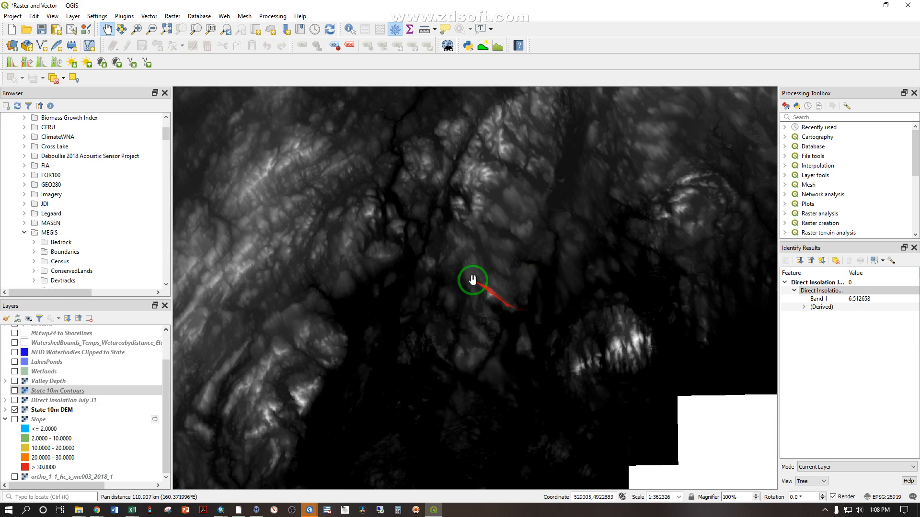
pyautogui.moveTo(570, 140); pyautogui.dragTo(520, 232)
pyautogui.moveTo(652, 127); pyautogui.dragTo(479, 311)
pyautogui.moveTo(386, 206); pyautogui.dragTo(471, 303)
pyautogui.moveTo(460, 206); pyautogui.dragTo(448, 308)
pyautogui.moveTo(396, 177); pyautogui.dragTo(357, 292)
pyautogui.scroll(2, 329, 320)
pyautogui.scroll(1, 380, 334)
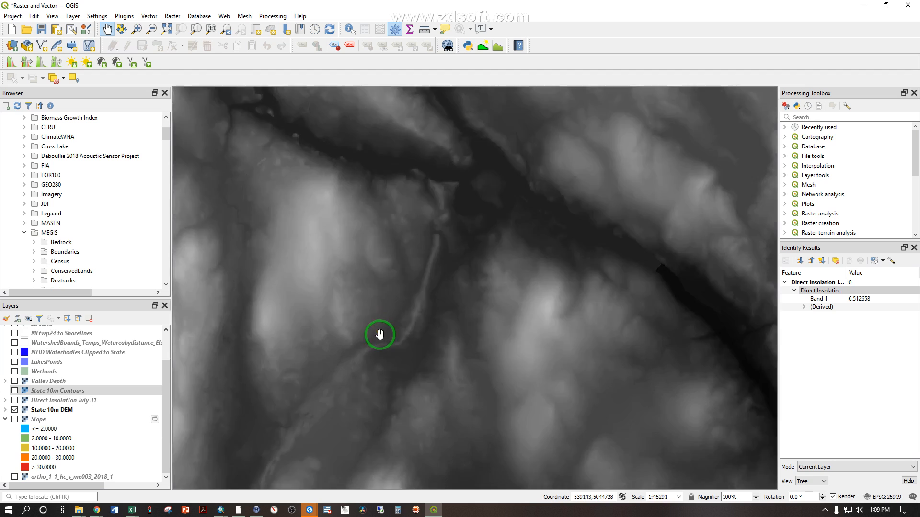
pyautogui.scroll(1, 380, 334)
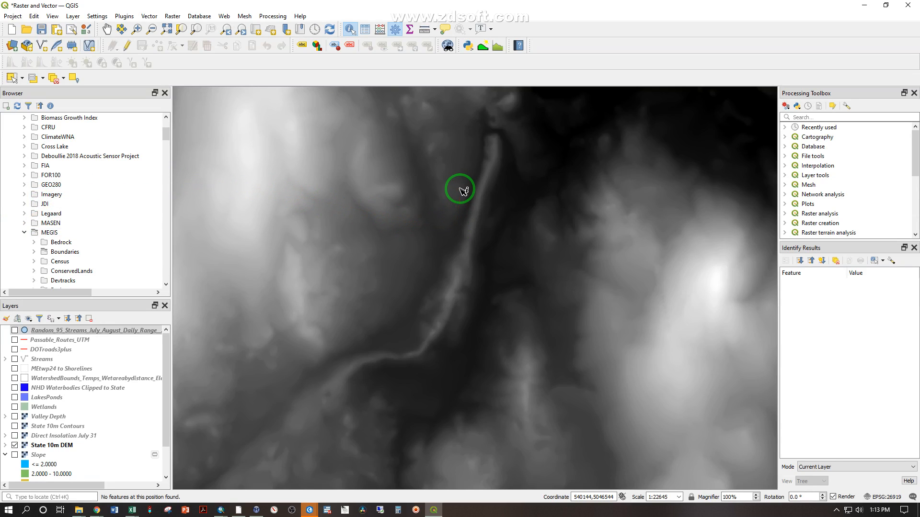
# Display the Random_95_Streams July-August point layer and fit the map to its extent
pyautogui.click(28, 334)
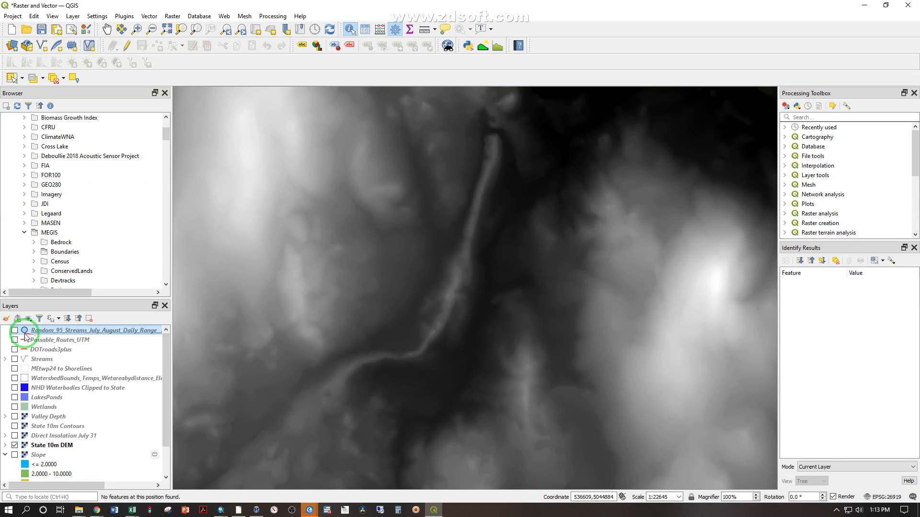
pyautogui.click(14, 331)
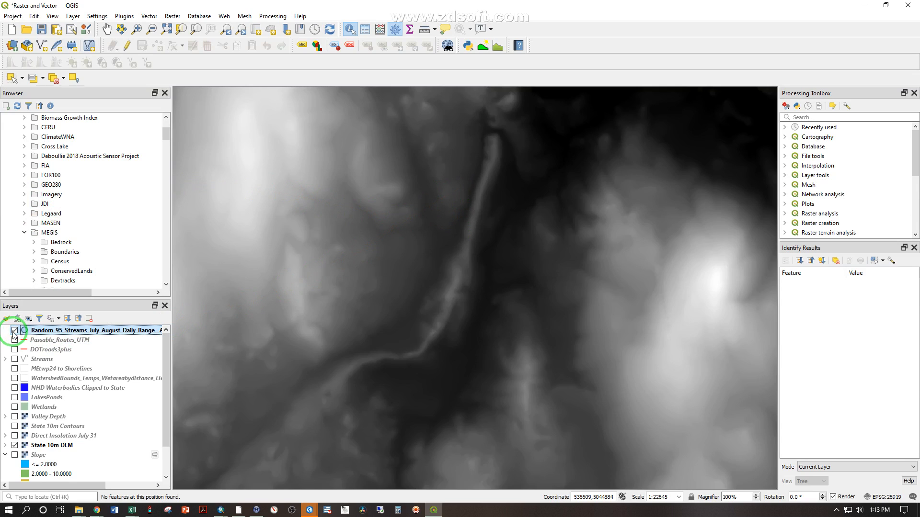
pyautogui.rightClick(87, 334)
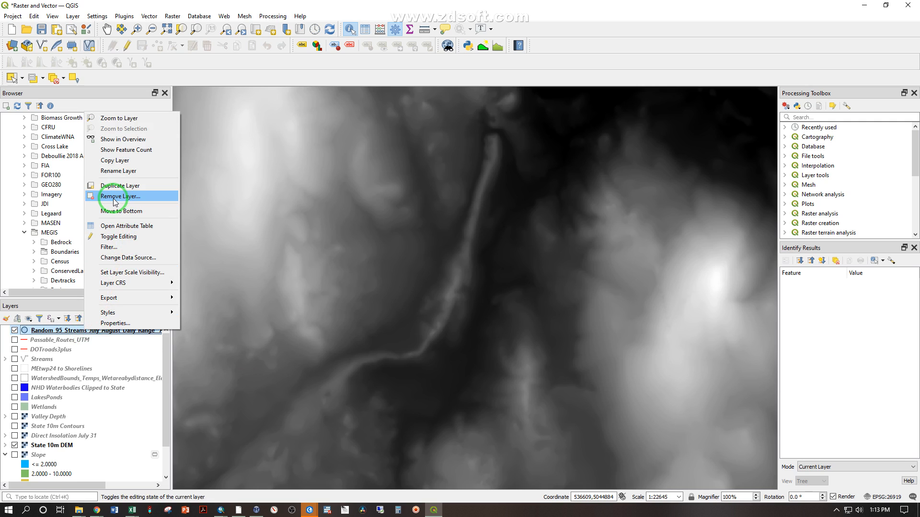
pyautogui.click(120, 120)
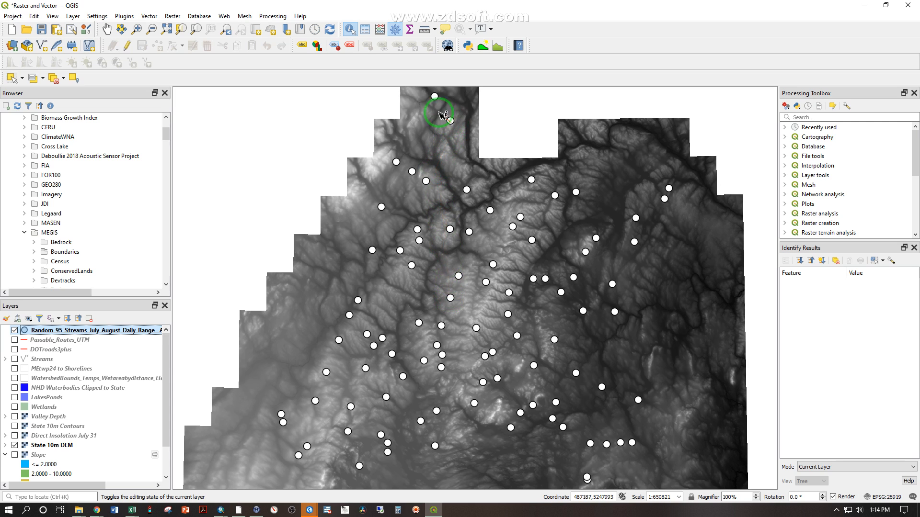
# Identify the Fishing stream point in the north and inspect its Northing and Easting attributes and position among the DEM cells
pyautogui.click(350, 29)
pyautogui.click(469, 191)
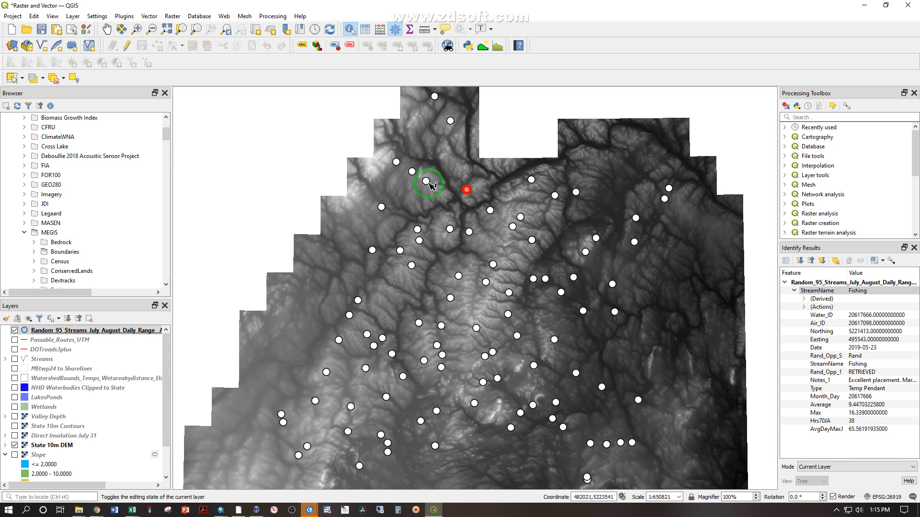
pyautogui.scroll(4, 469, 189)
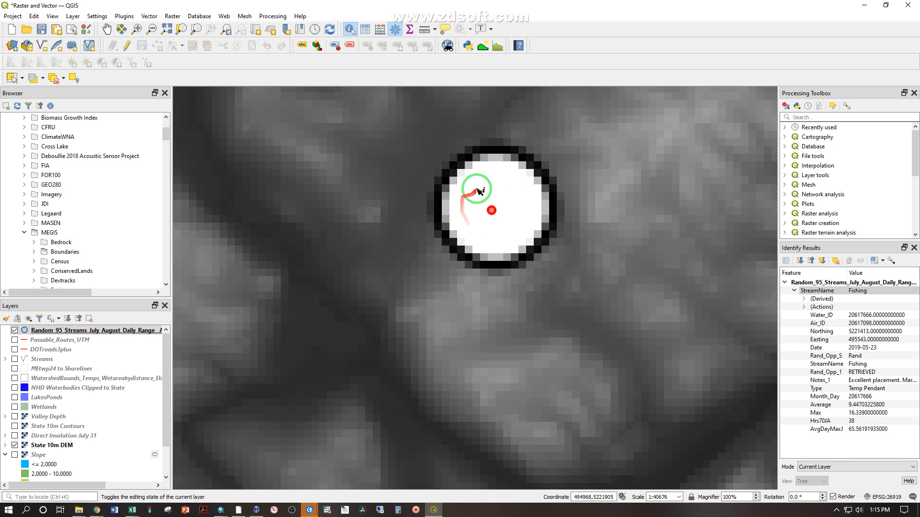
pyautogui.scroll(6, 490, 213)
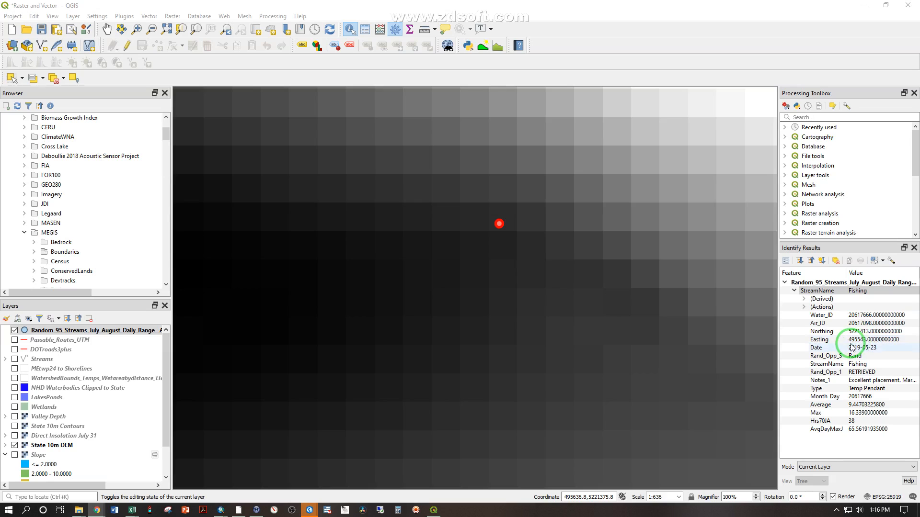
pyautogui.moveTo(853, 341); pyautogui.dragTo(862, 340)
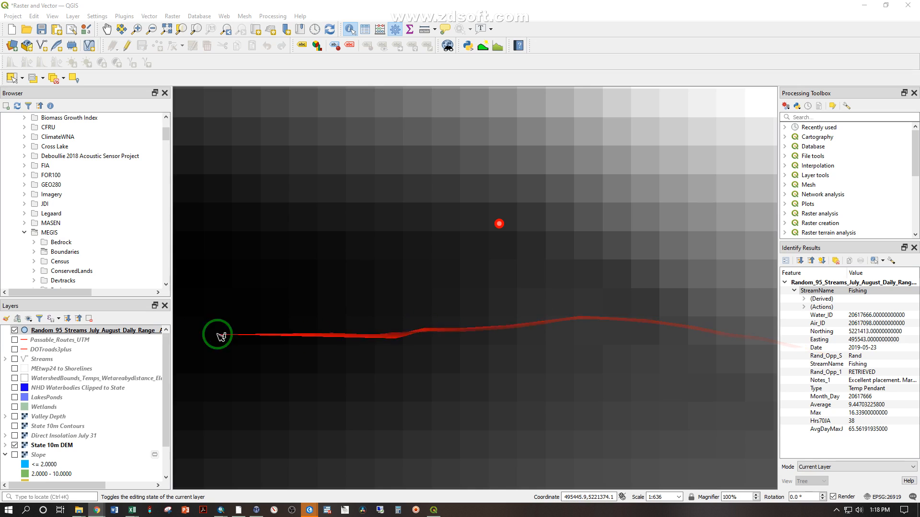
# Open the attribute table of the Random_95_Streams layer and browse through its stream records
pyautogui.rightClick(90, 333)
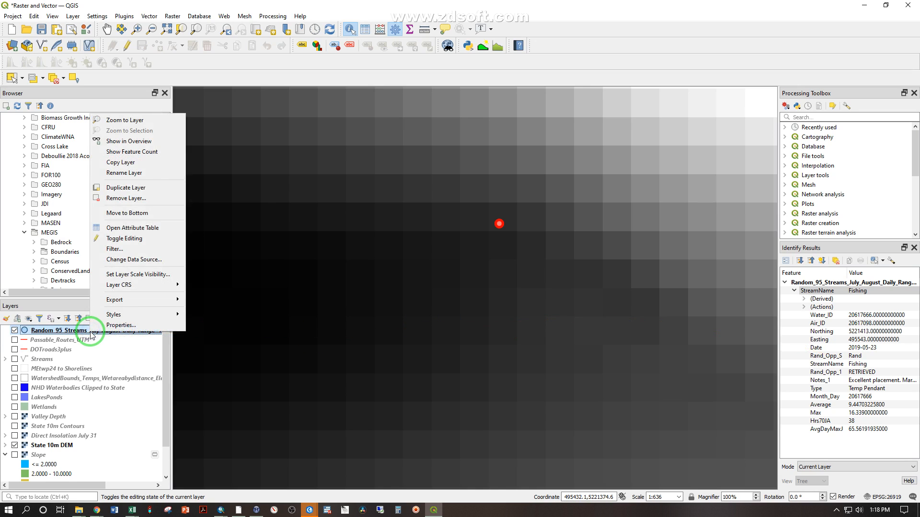
pyautogui.click(129, 229)
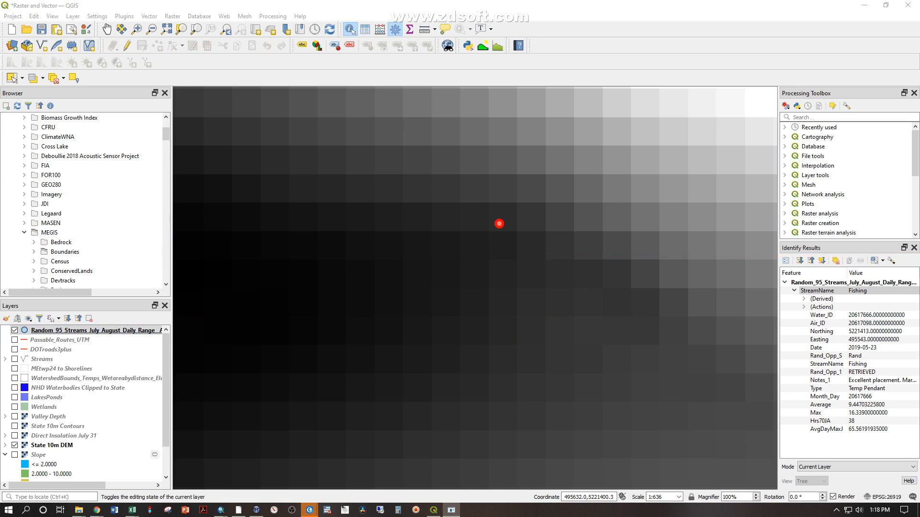
pyautogui.moveTo(919, 115); pyautogui.dragTo(514, 73)
pyautogui.scroll(-2, 339, 157)
pyautogui.scroll(-20, 339, 157)
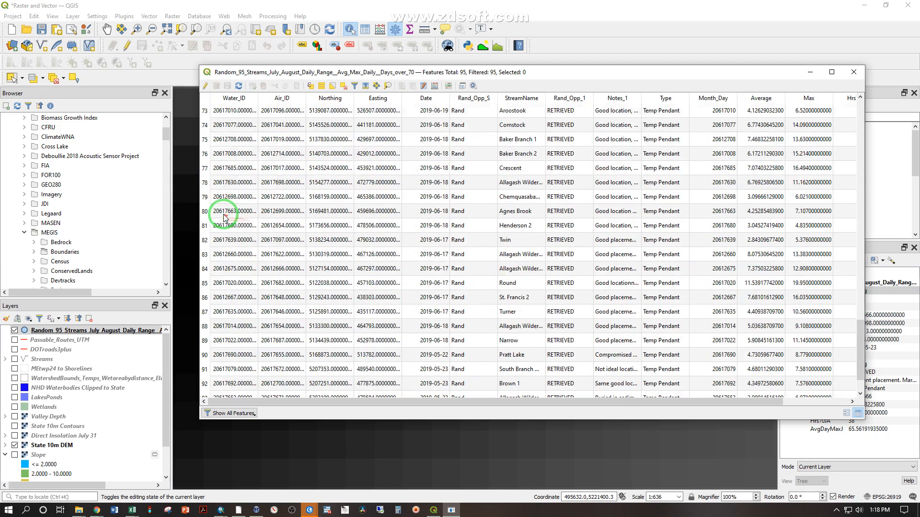
# Select the Chemquasabamticook record, widen the StreamName column and review the record's temperature attributes through AvgDayMaxJ
pyautogui.click(206, 198)
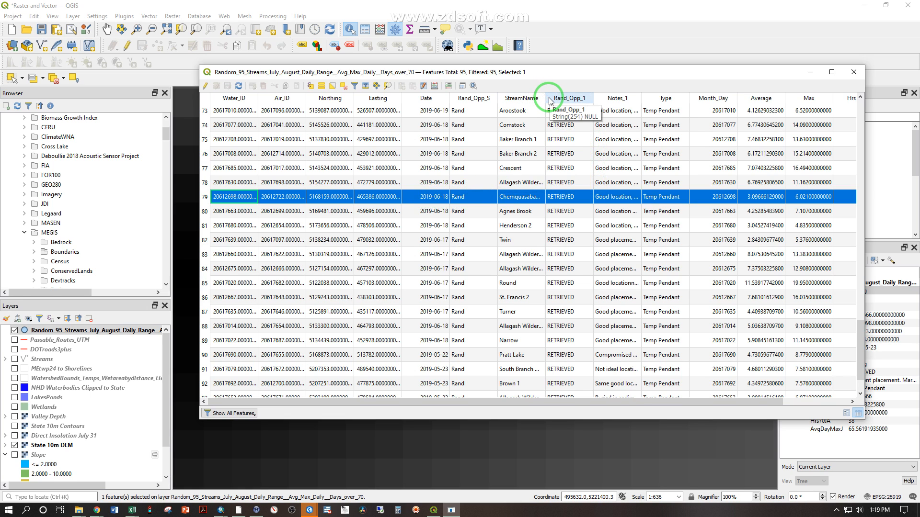
pyautogui.moveTo(549, 100); pyautogui.dragTo(569, 101)
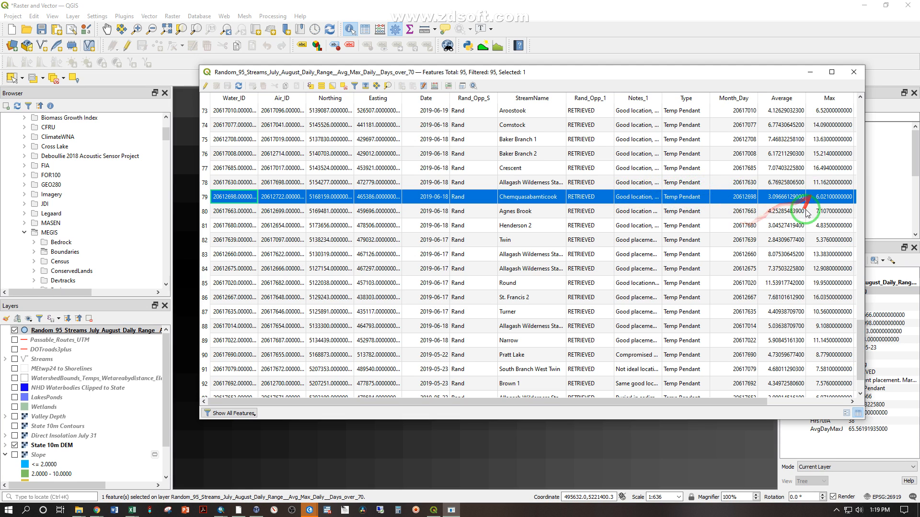
pyautogui.moveTo(656, 404); pyautogui.dragTo(791, 374)
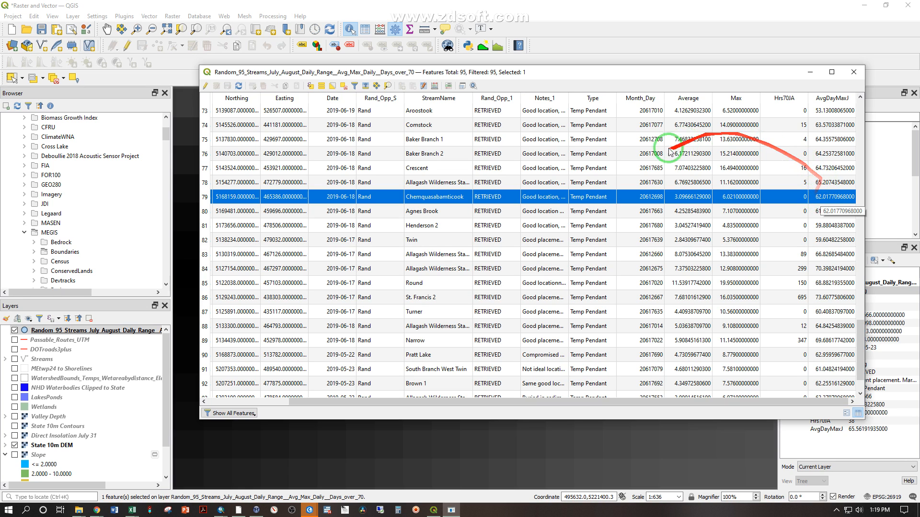
# Select the La Pomkeag record and pan the map to its point, keeping the table clear of it
pyautogui.scroll(-1, 538, 163)
pyautogui.scroll(9, 535, 206)
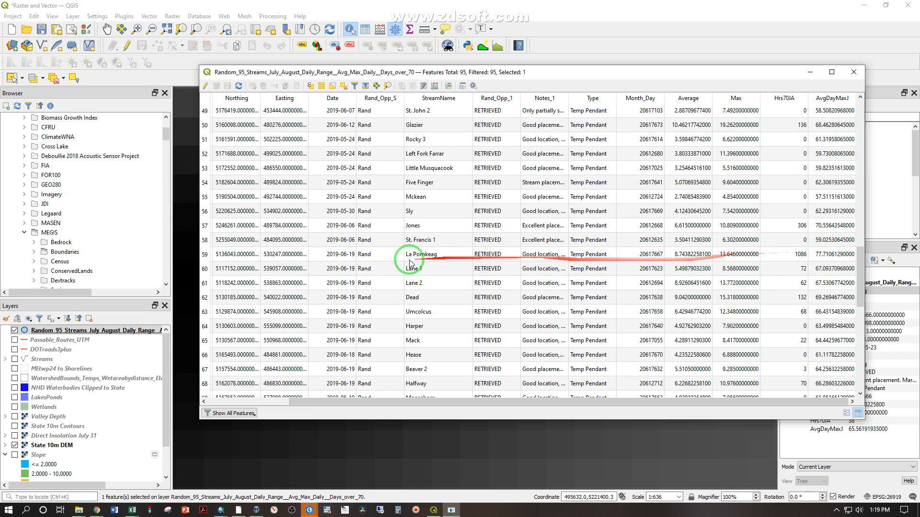
pyautogui.click(205, 255)
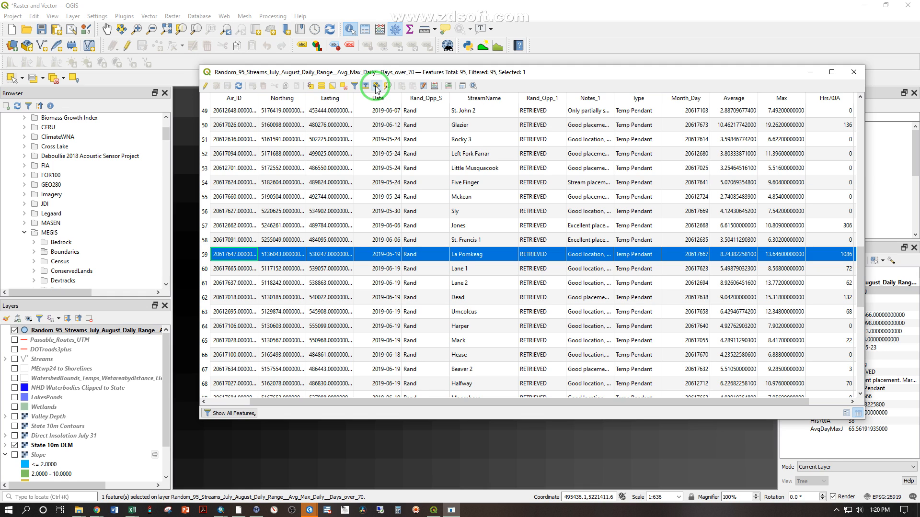
pyautogui.click(377, 89)
pyautogui.moveTo(379, 72); pyautogui.dragTo(749, 90)
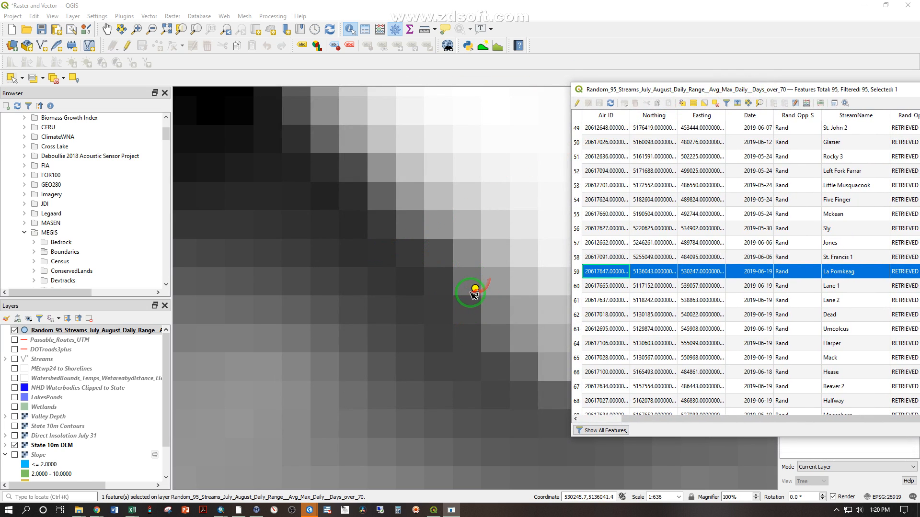
# Review the La Pomkeag record's Hrs70JA and AvgDayMaxJ values and close the attribute table
pyautogui.moveTo(883, 91); pyautogui.dragTo(498, 68)
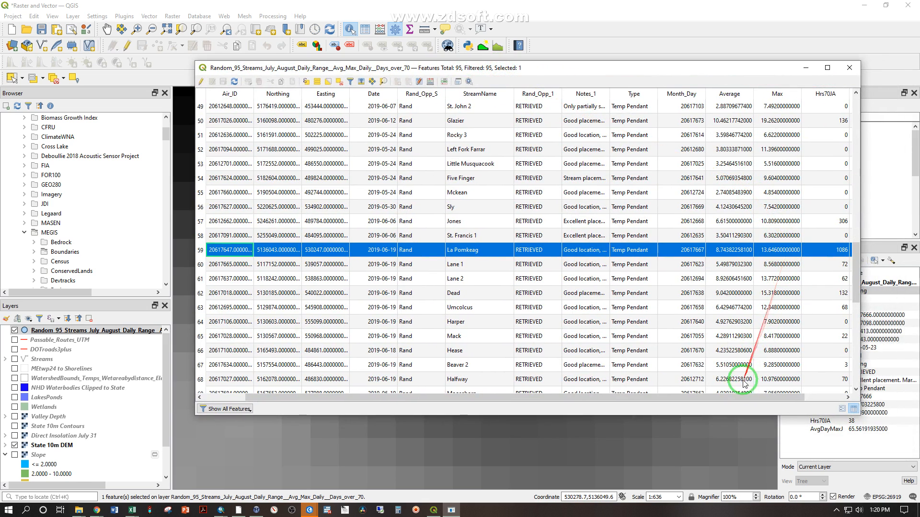
pyautogui.moveTo(740, 397); pyautogui.dragTo(796, 391)
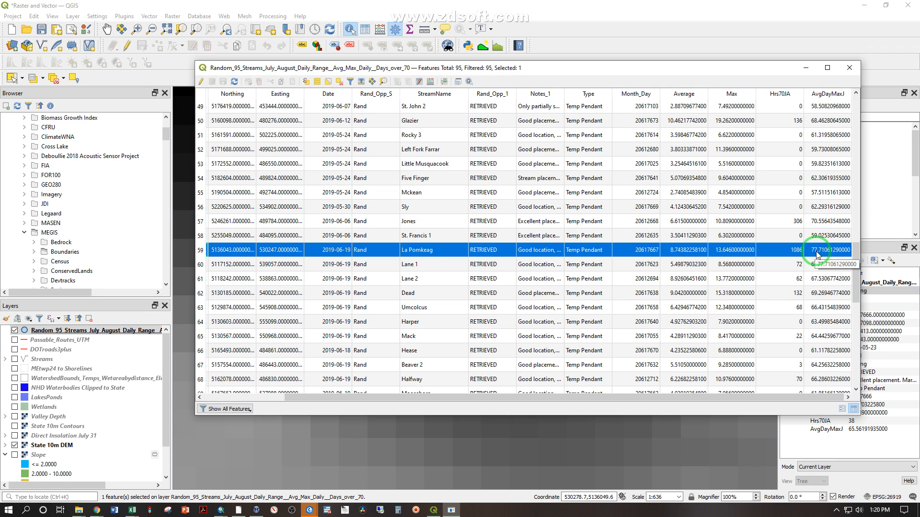
pyautogui.click(850, 68)
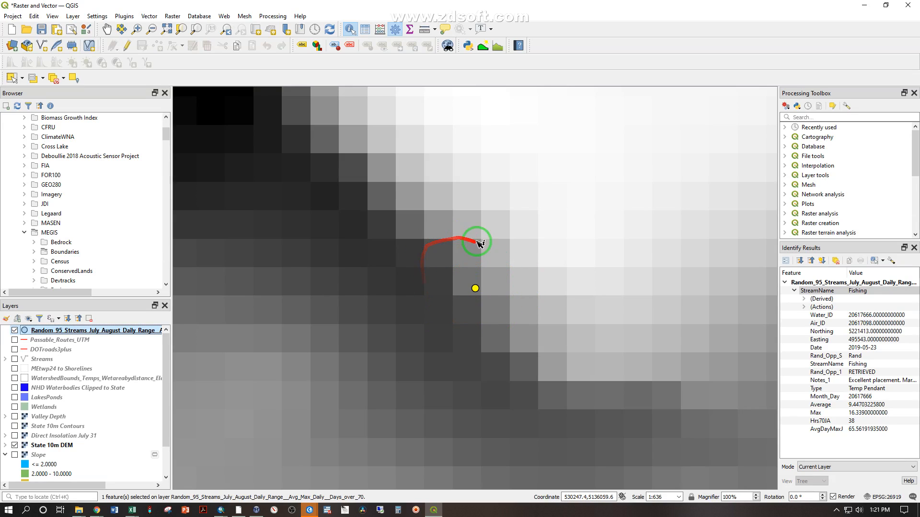
# Display the WatershedBounds_Temps layer over the terrain surrounding the selected La Pomkeag point
pyautogui.scroll(-6, 488, 301)
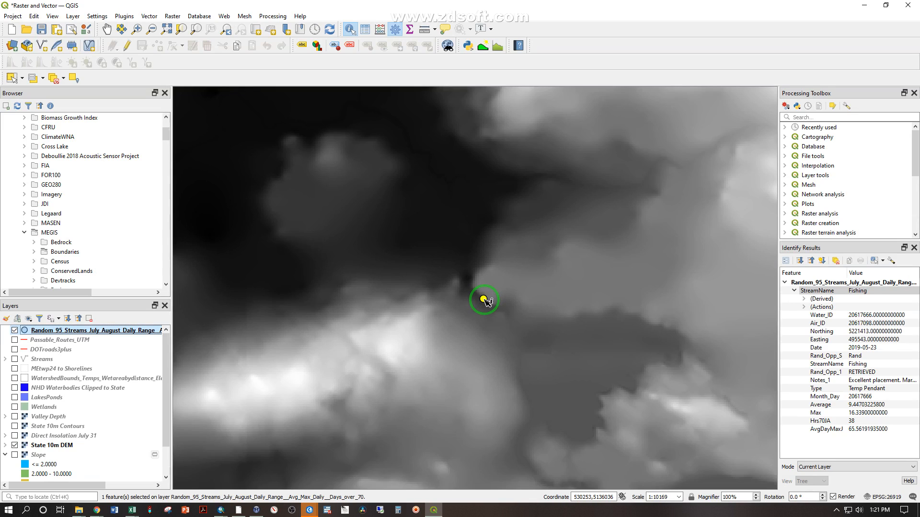
pyautogui.scroll(1, 488, 302)
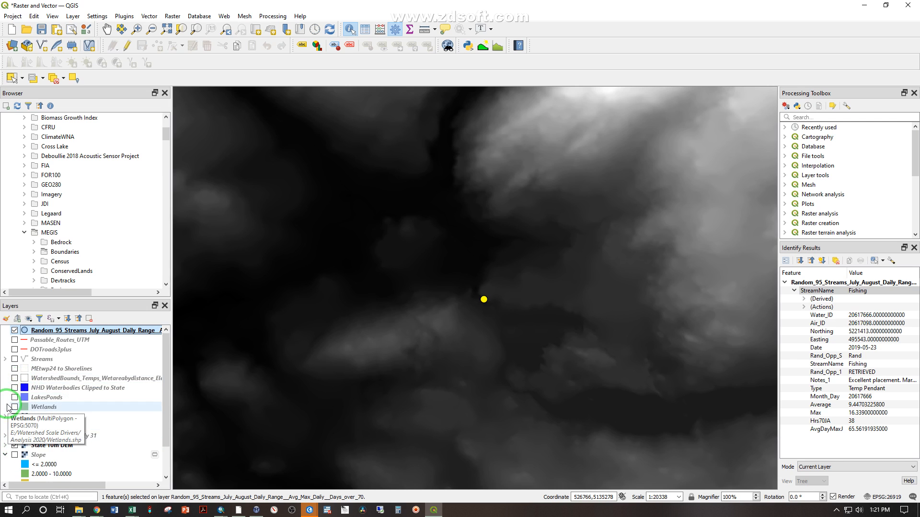
pyautogui.click(15, 378)
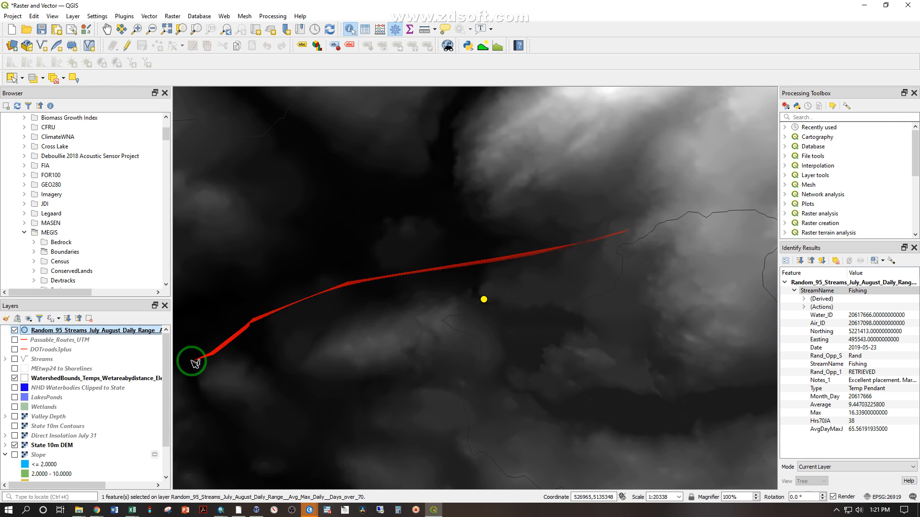
# Set the WatershedBounds_Temps polygons' Simple Fill stroke color to yellow and view the neighboring watersheds
pyautogui.click(26, 379)
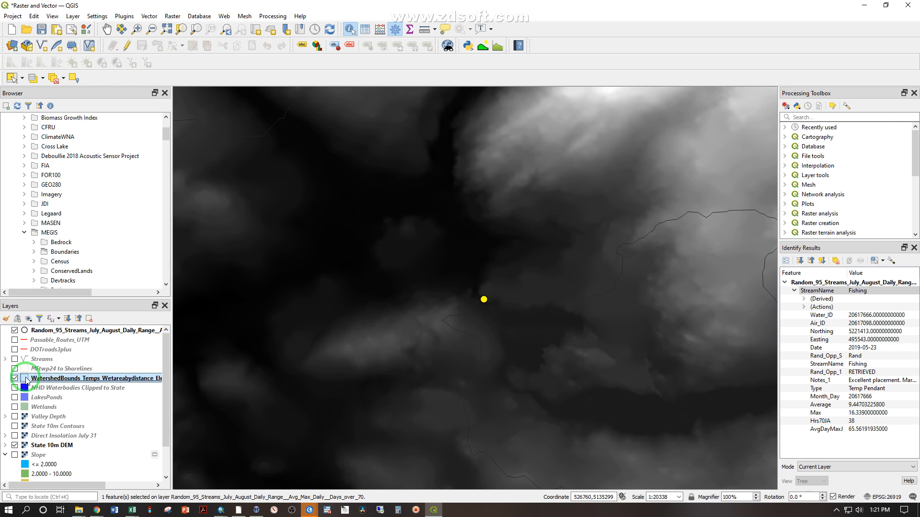
pyautogui.doubleClick(26, 379)
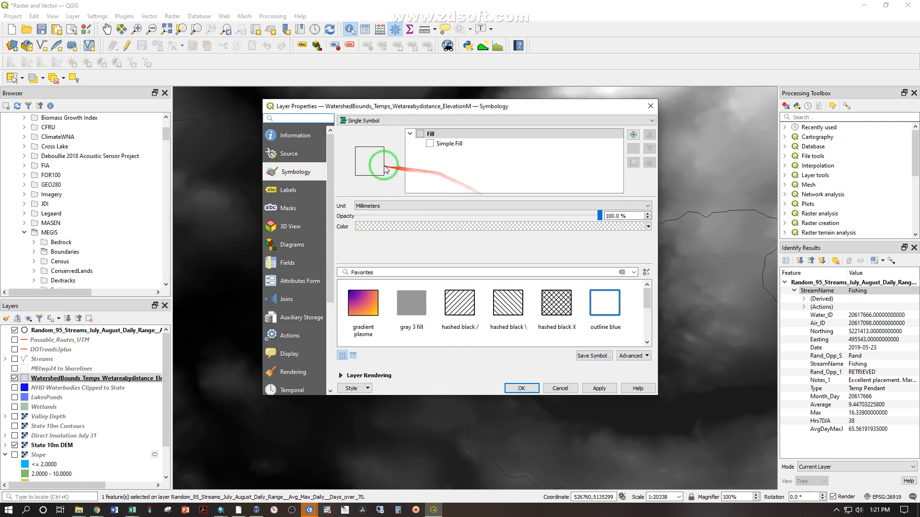
pyautogui.click(447, 144)
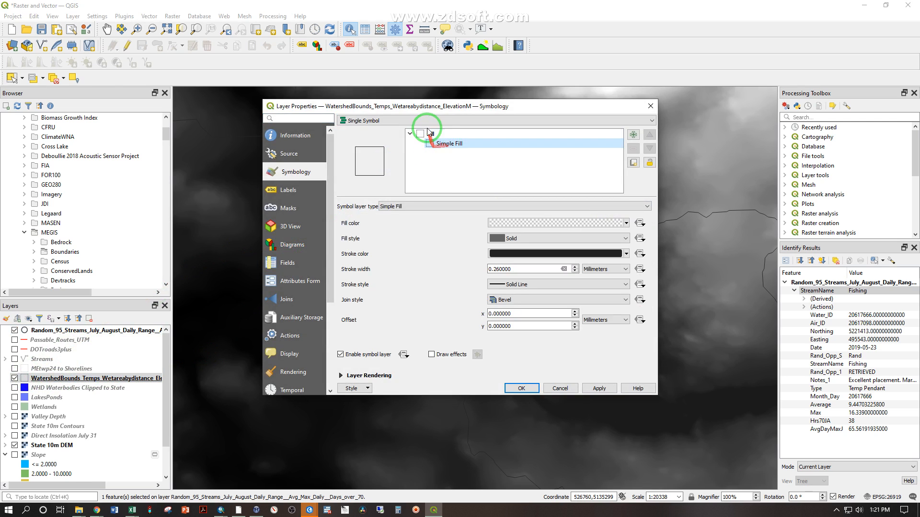
pyautogui.click(627, 254)
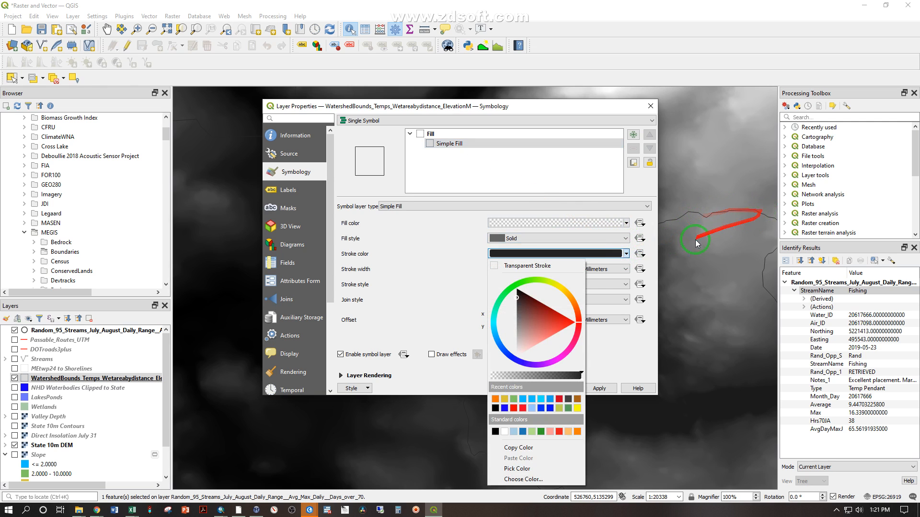
pyautogui.click(556, 289)
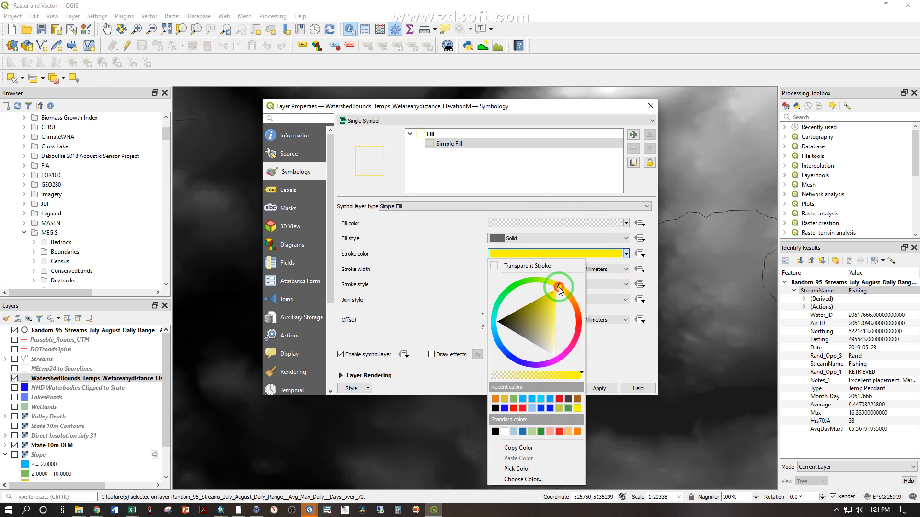
pyautogui.click(594, 350)
pyautogui.click(527, 388)
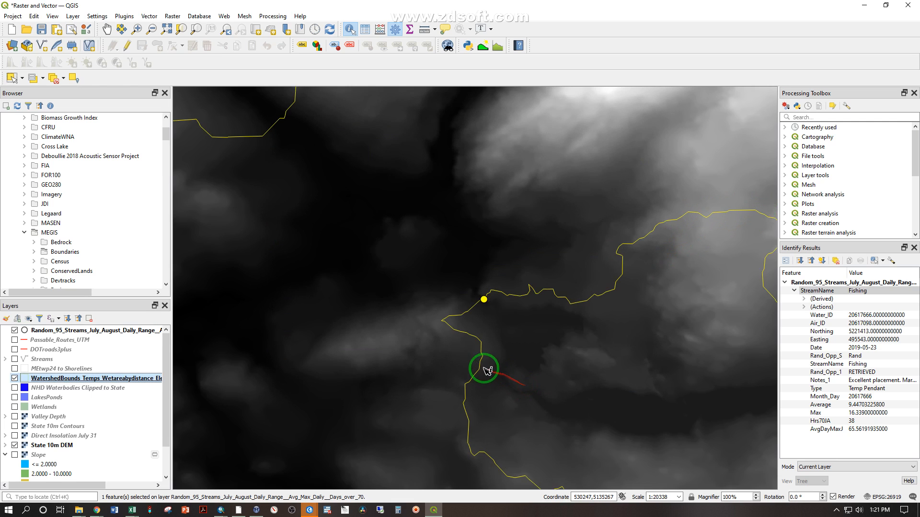
pyautogui.scroll(-2, 600, 352)
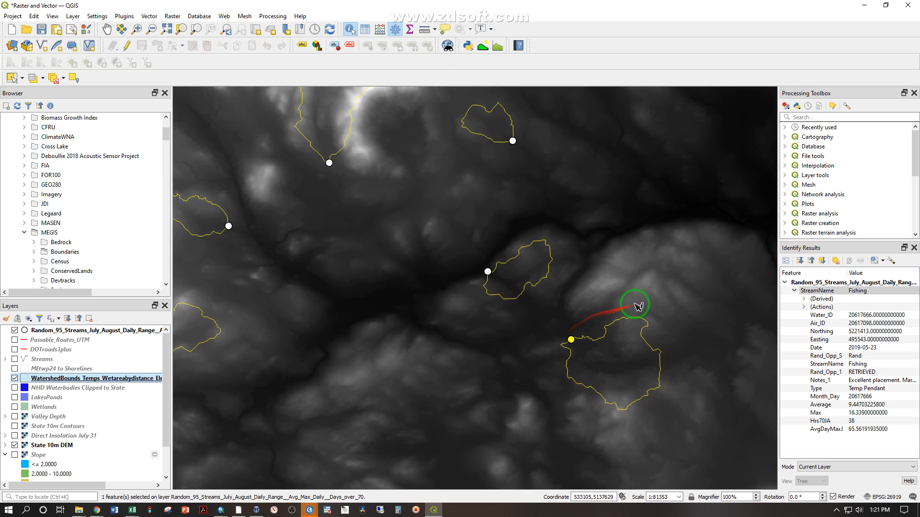
# Hide the State 10m DEM and display the Slope layer around the Fishing stream's watershed
pyautogui.scroll(1, 674, 393)
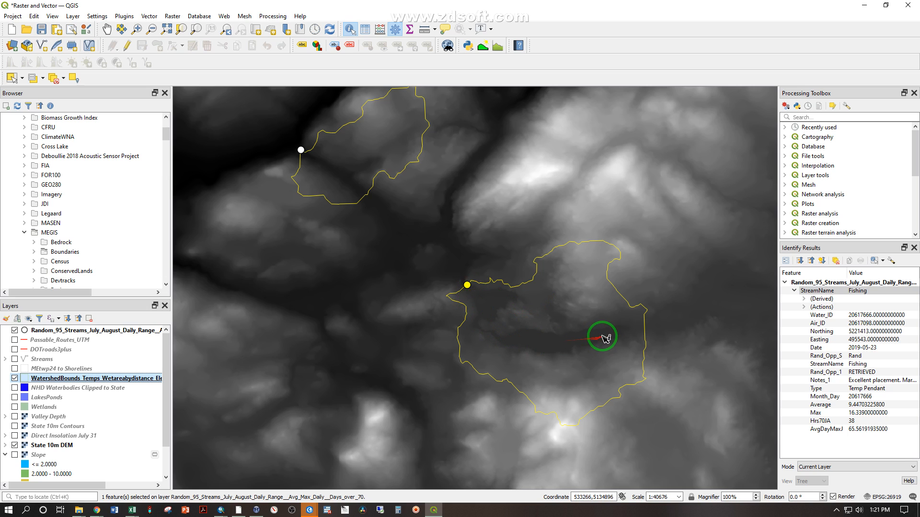
pyautogui.scroll(-1, 83, 412)
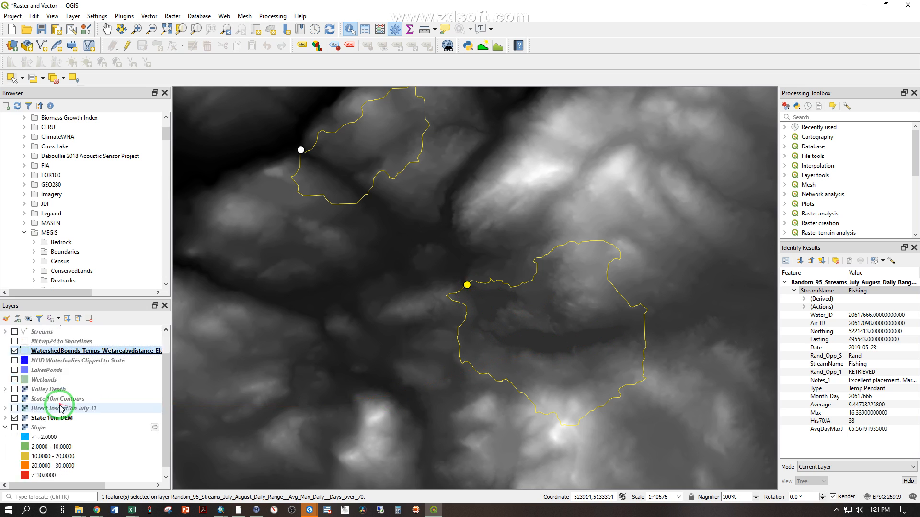
pyautogui.click(14, 418)
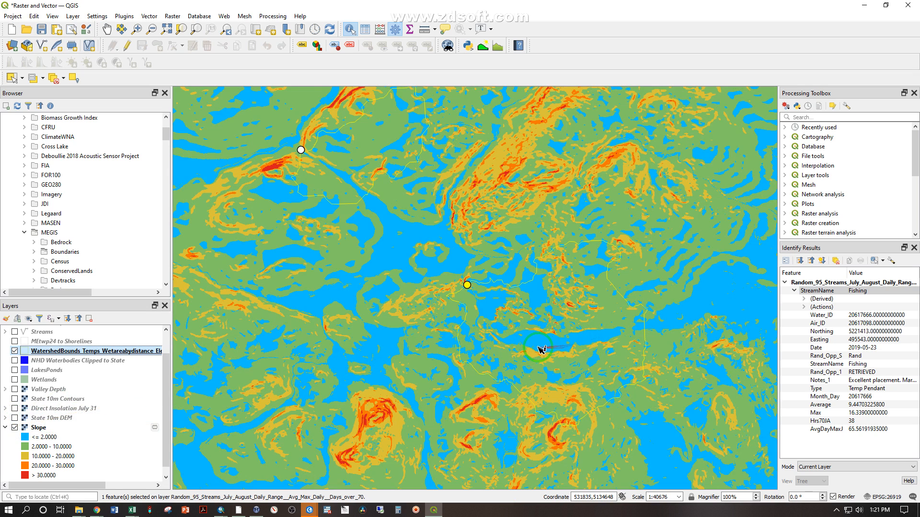
# Replace the Slope layer with the ortho_1-1_hc_s_me003_2018_1 image and inspect the lake beside the Fishing stream point
pyautogui.click(14, 428)
pyautogui.scroll(-1, 17, 432)
pyautogui.click(15, 478)
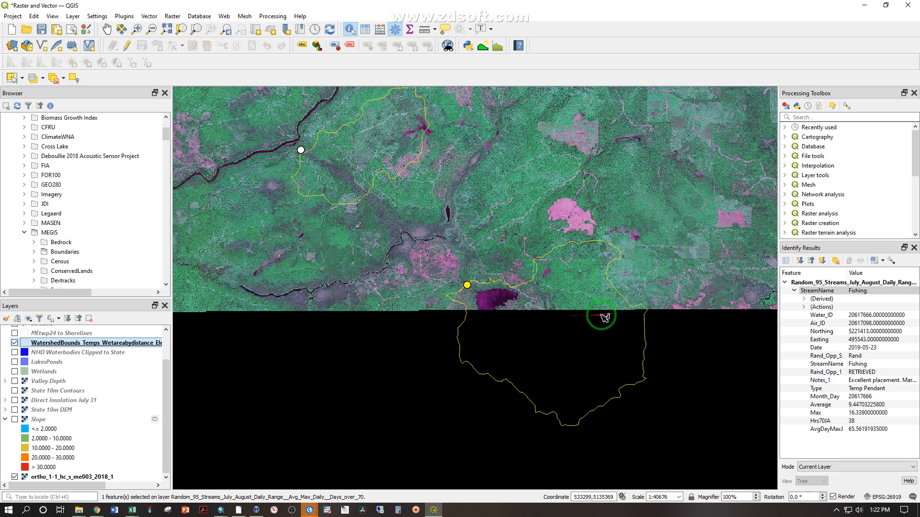
pyautogui.scroll(2, 484, 302)
pyautogui.scroll(1, 484, 303)
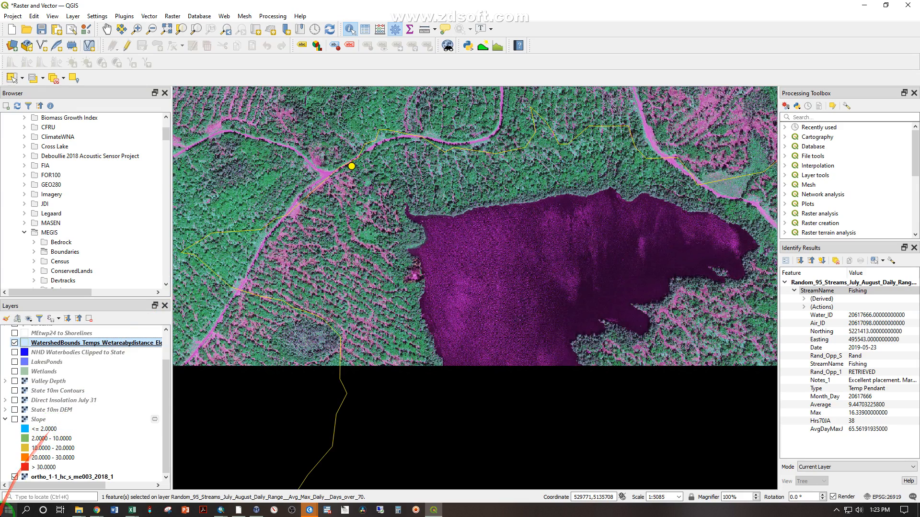
# Show the full extent of the Random_95_Streams points over the State 10m DEM, without the ortho image or watershed boundaries
pyautogui.click(15, 477)
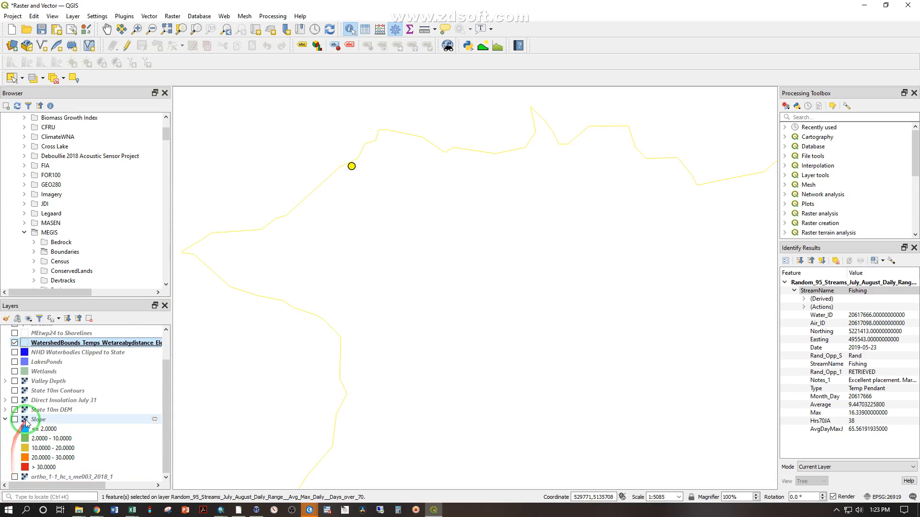
pyautogui.click(15, 410)
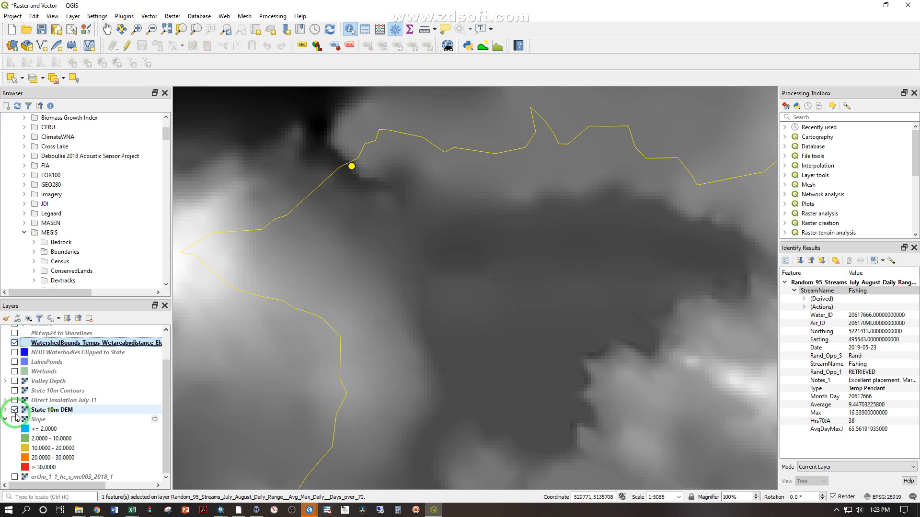
pyautogui.scroll(2, 61, 360)
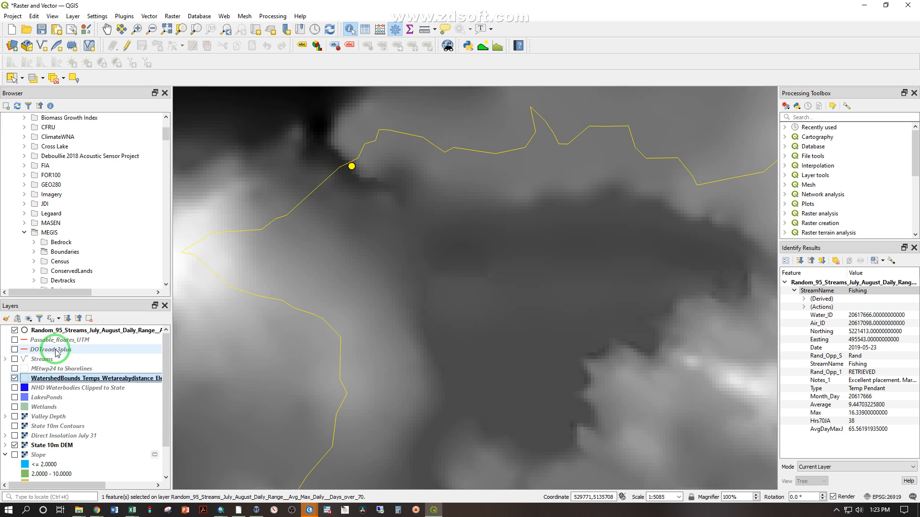
pyautogui.rightClick(59, 331)
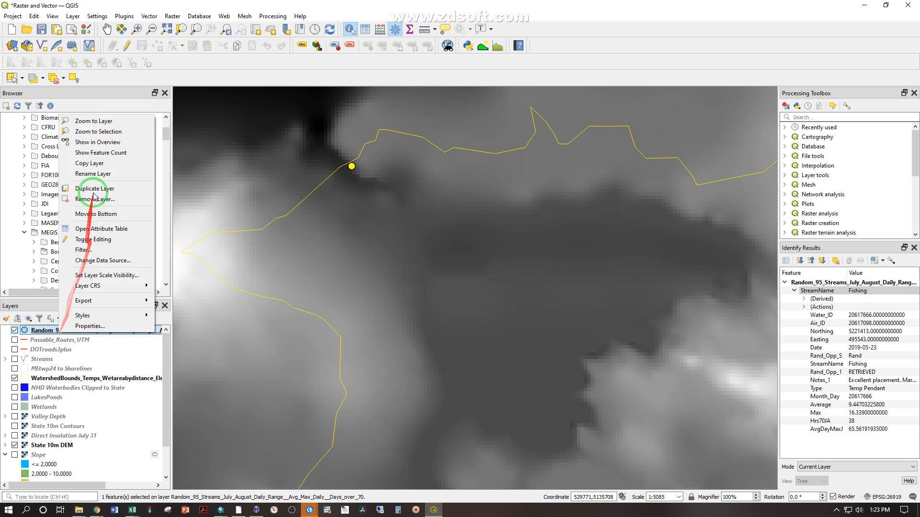
pyautogui.click(109, 122)
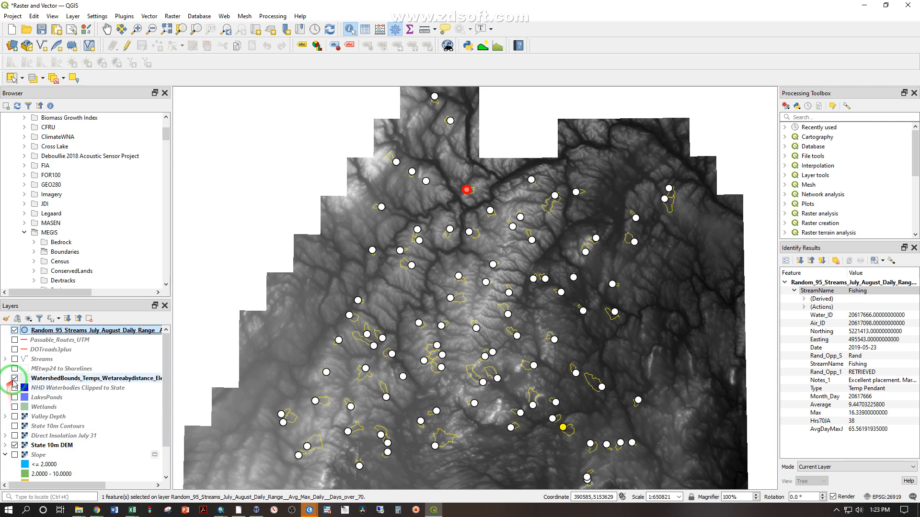
pyautogui.click(14, 378)
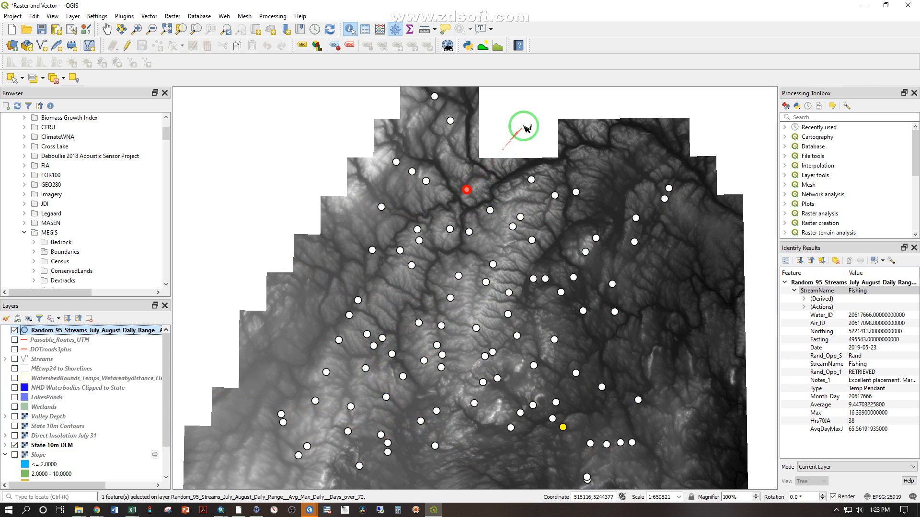
# Clear the identify results and deselect all features of the Random_95_Streams layer through its attribute table
pyautogui.click(514, 160)
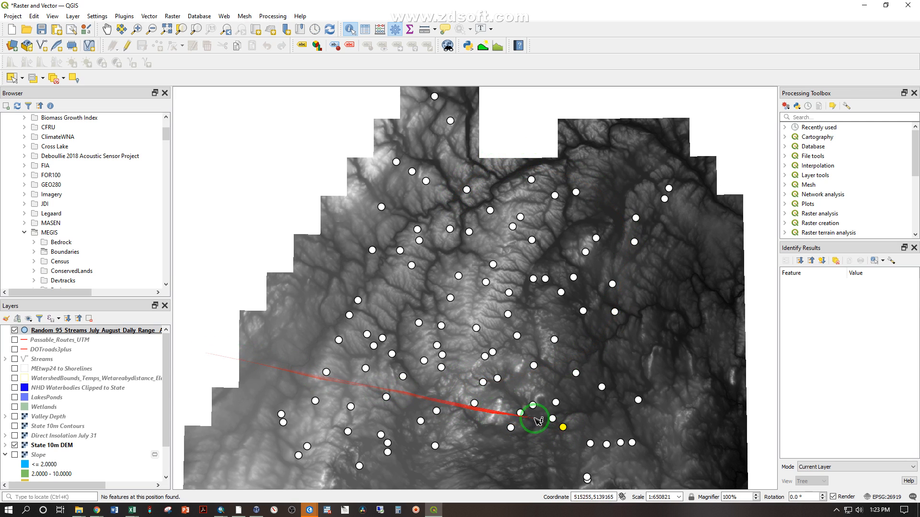
pyautogui.rightClick(95, 332)
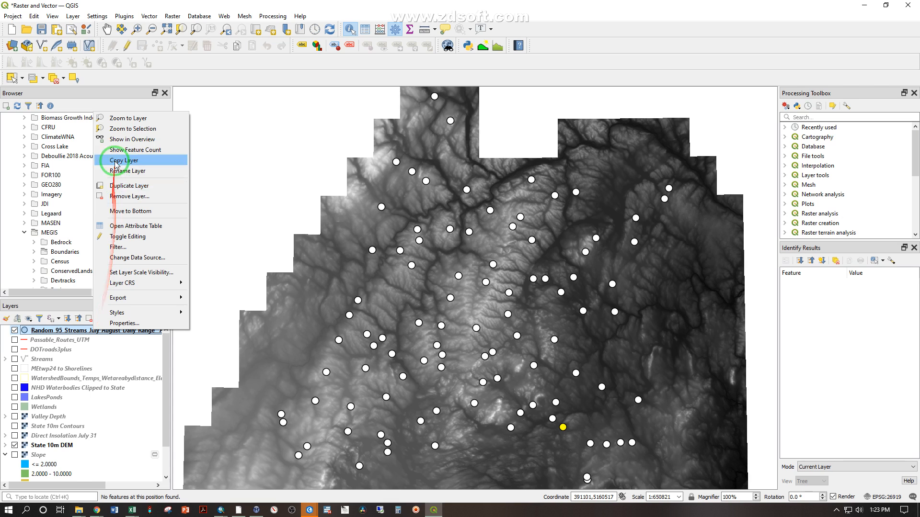
pyautogui.click(137, 226)
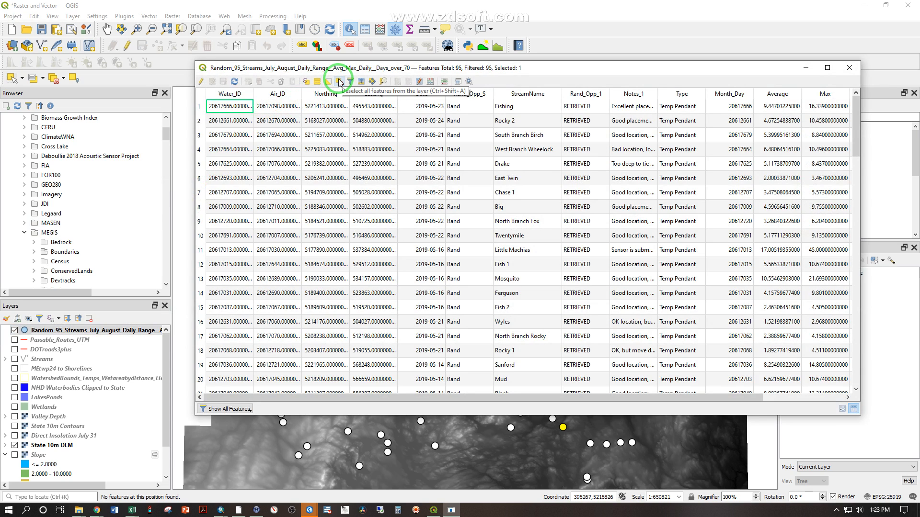
pyautogui.click(340, 82)
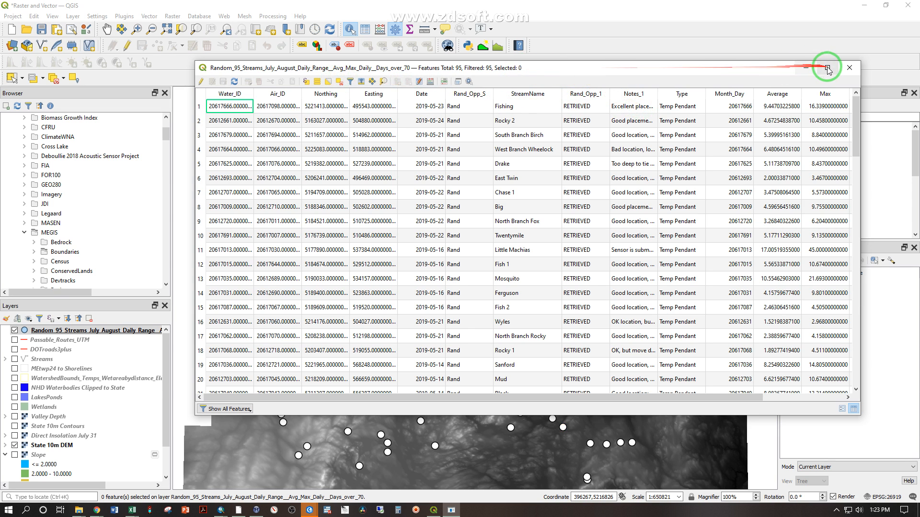
pyautogui.click(849, 68)
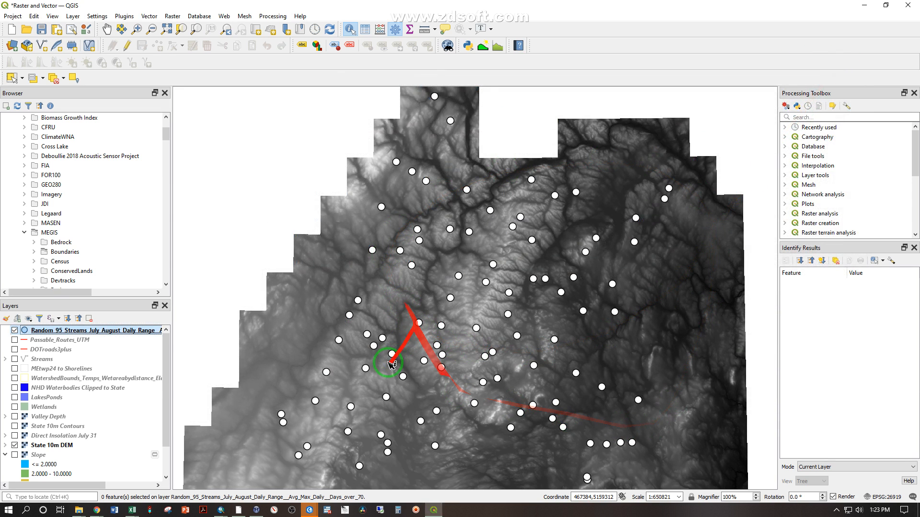
# Set the Random_95_Streams layer's symbology to Graduated, using AvgDayMaxJ as the value
pyautogui.doubleClick(53, 331)
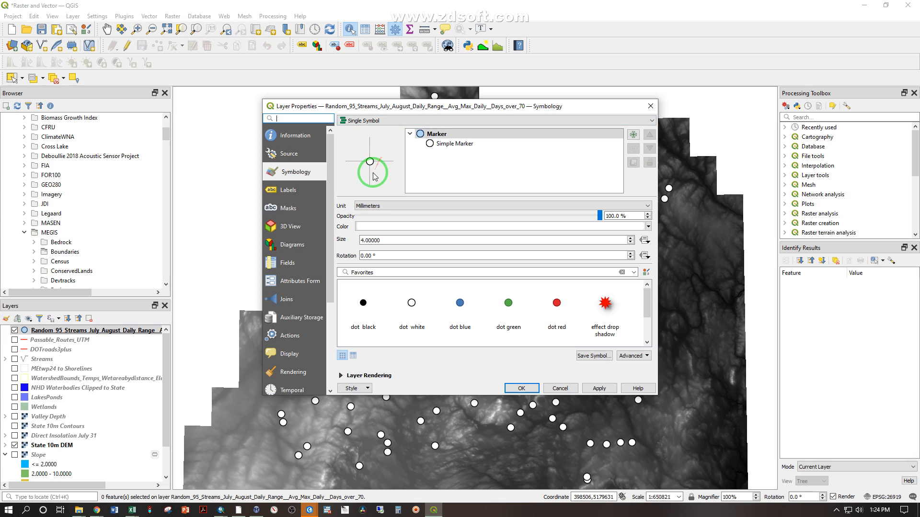
pyautogui.click(376, 122)
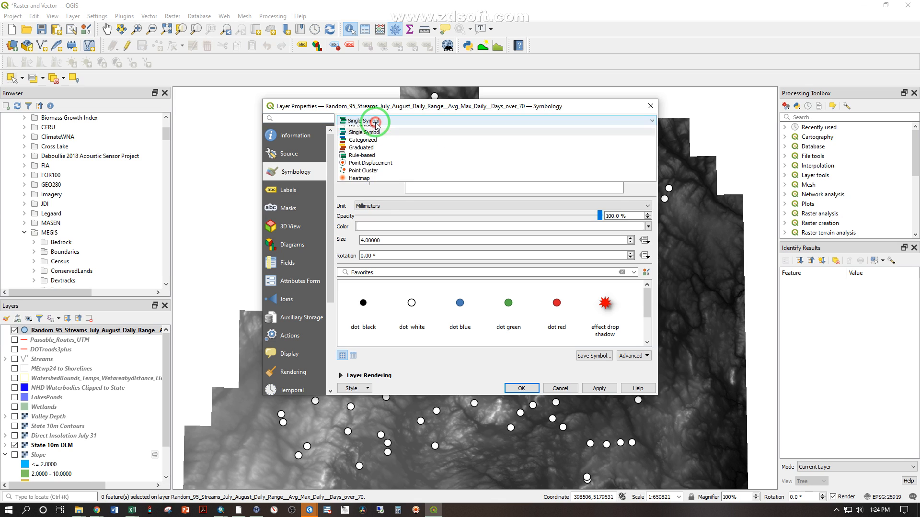
pyautogui.click(373, 154)
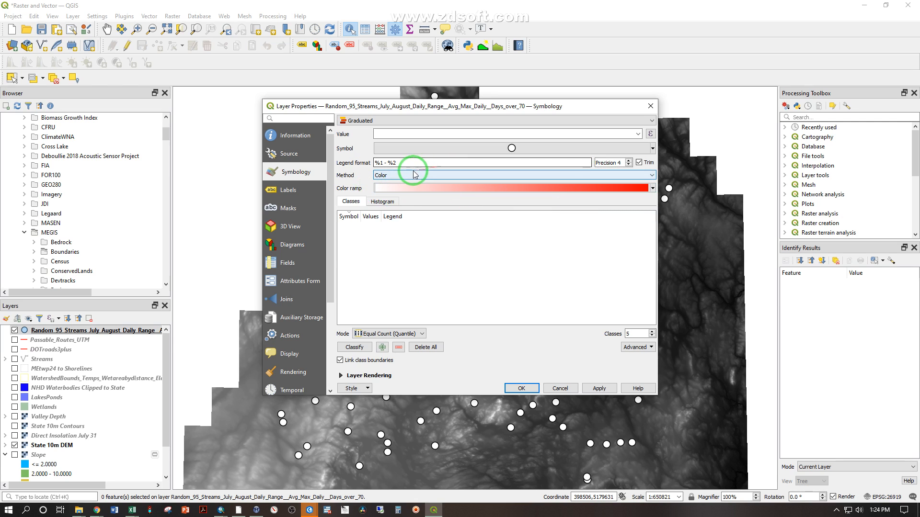
pyautogui.click(638, 134)
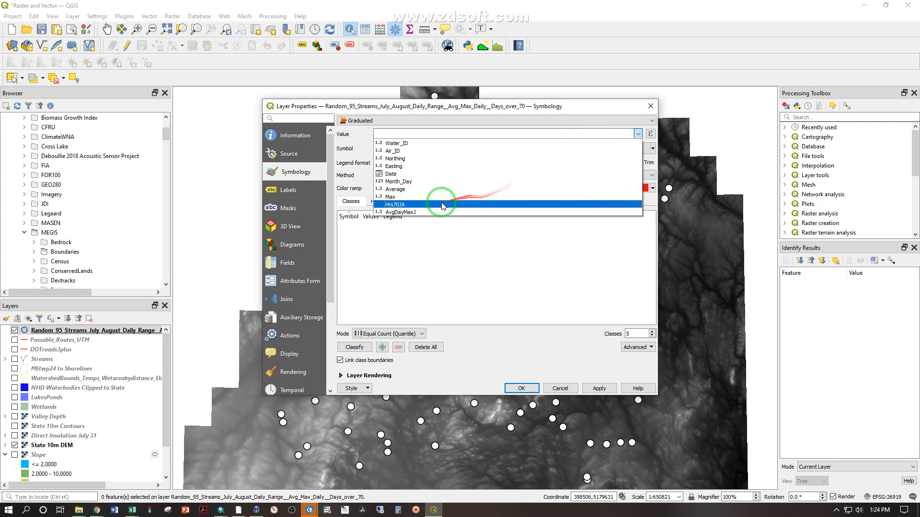
pyautogui.click(401, 213)
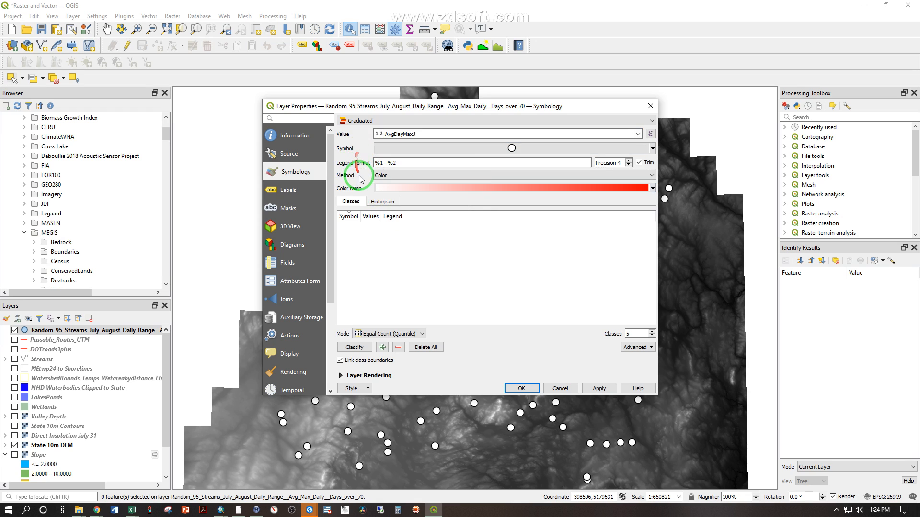
# Classify the AvgDayMaxJ values with the Pretty Breaks mode and apply the white-to-red symbology to the points
pyautogui.click(344, 346)
pyautogui.click(346, 228)
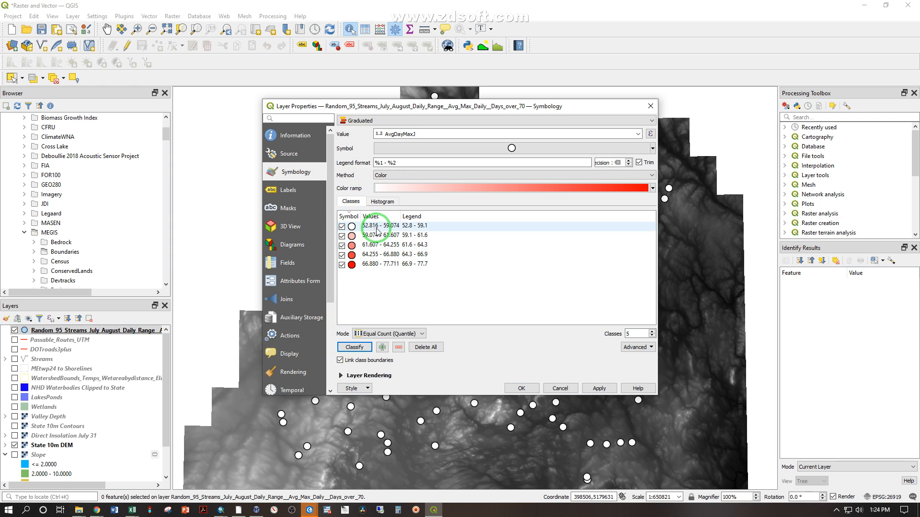
pyautogui.click(357, 246)
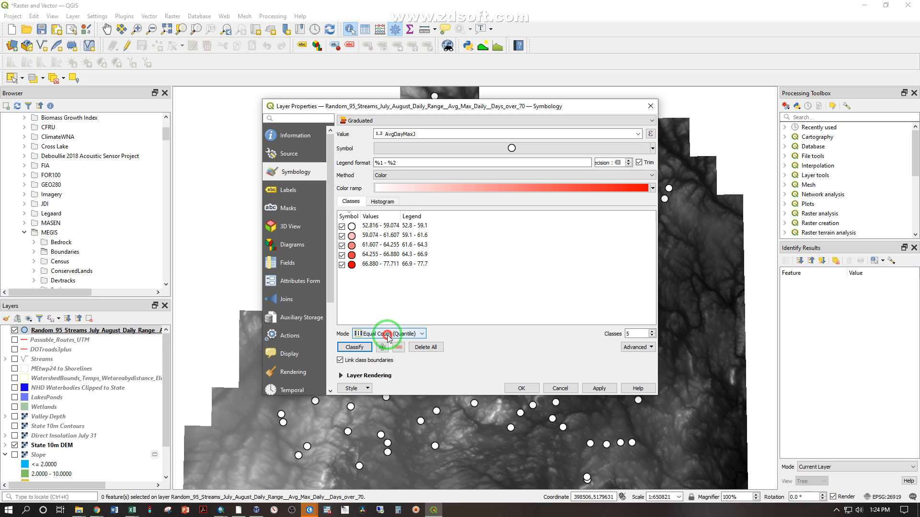
pyautogui.click(388, 334)
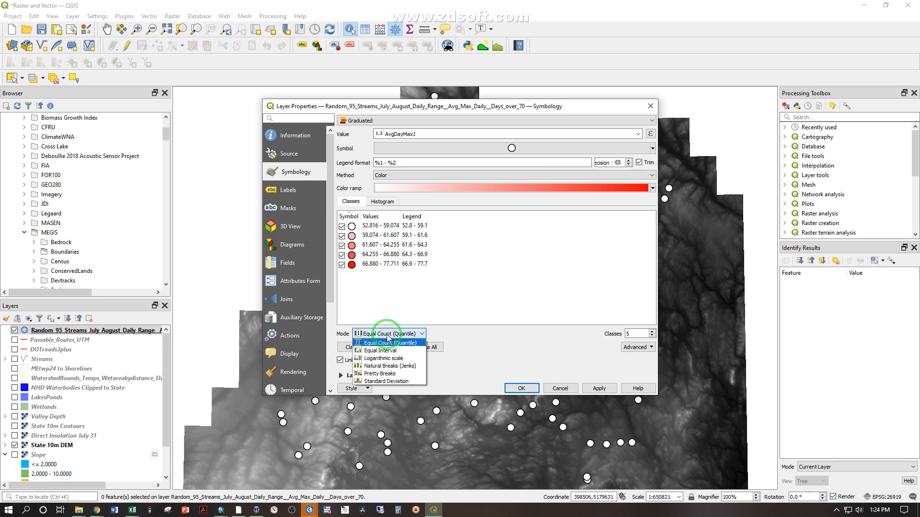
pyautogui.click(412, 373)
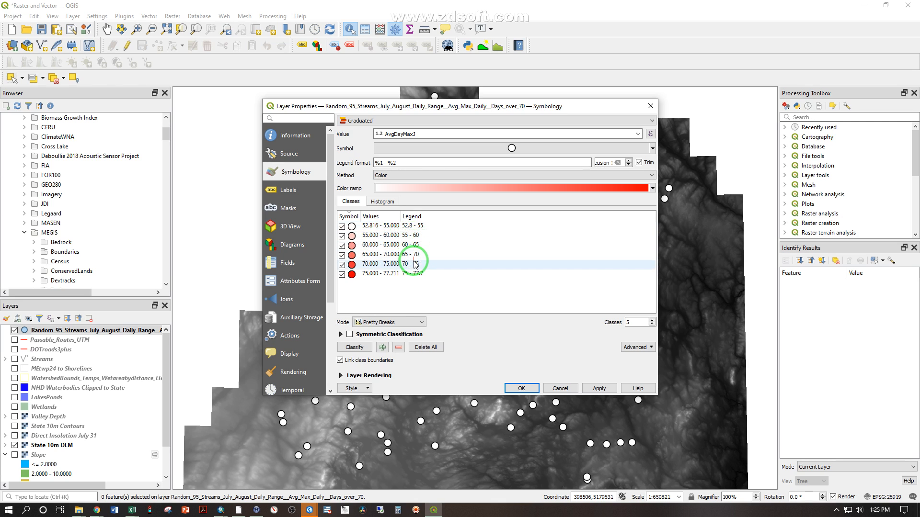
pyautogui.click(521, 388)
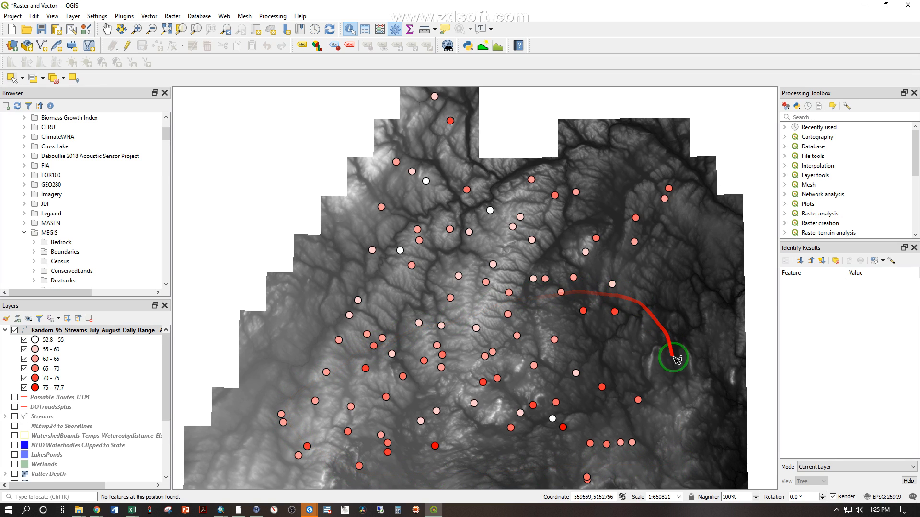
# Display the Valley Depth raster beneath the stream points and view a location's coordinates in the map CRS and WGS84
pyautogui.click(14, 474)
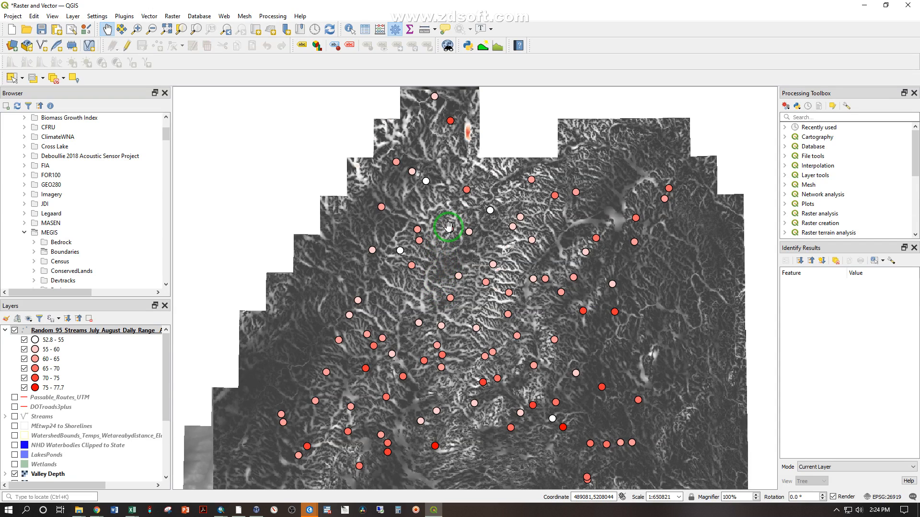
pyautogui.rightClick(449, 225)
pyautogui.moveTo(491, 233)
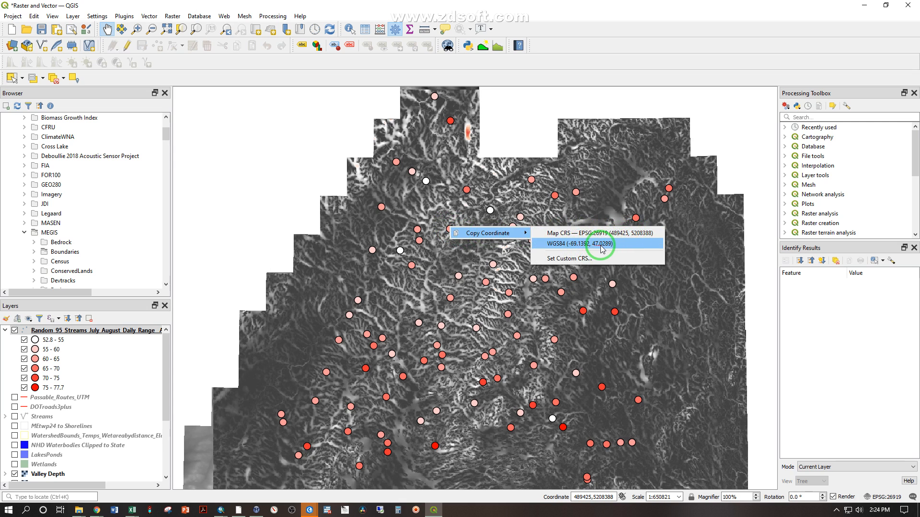
pyautogui.click(557, 17)
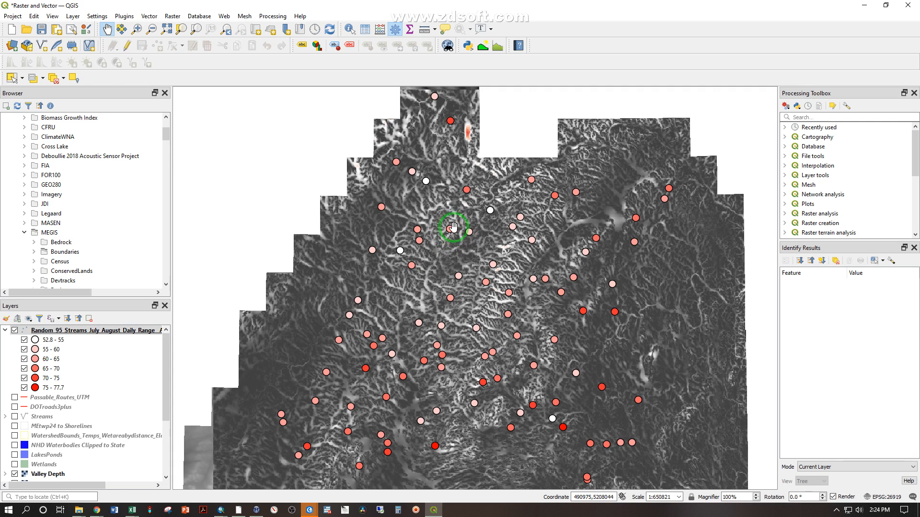
# Display the Streams line layer over the Valley Depth raster close up around one stream point
pyautogui.scroll(6, 450, 226)
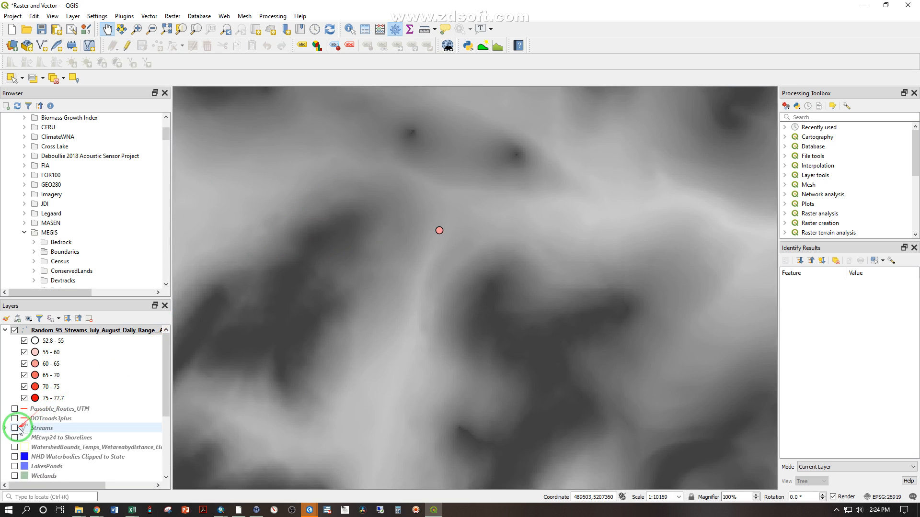
pyautogui.click(15, 428)
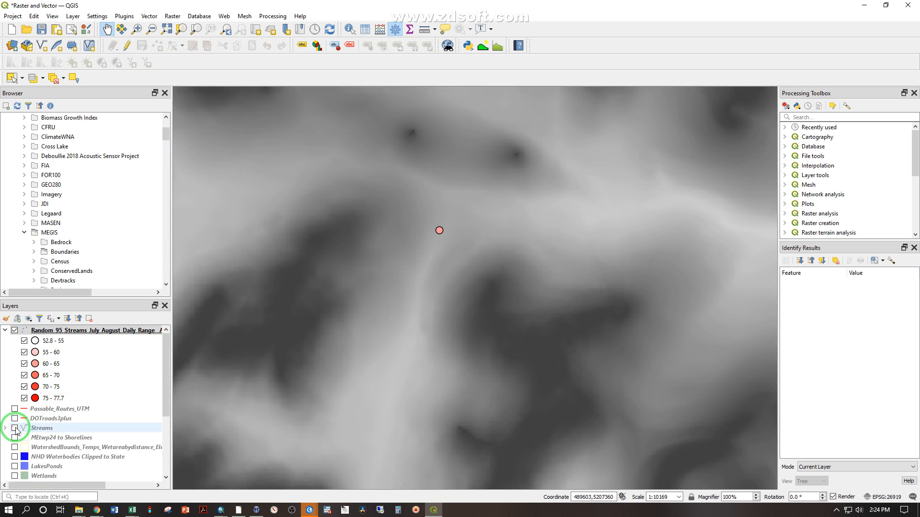
pyautogui.click(15, 428)
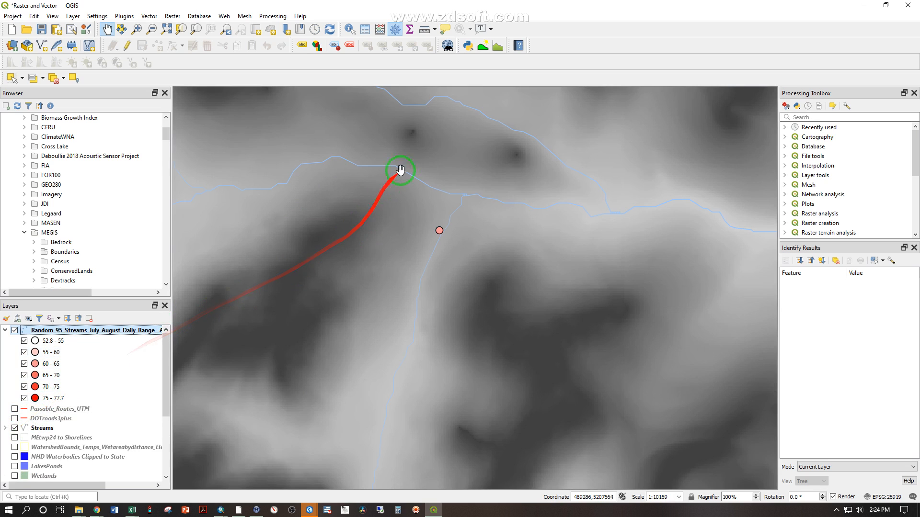
# Examine the stream line below the point up close against the individual Valley Depth pixels
pyautogui.scroll(1, 432, 283)
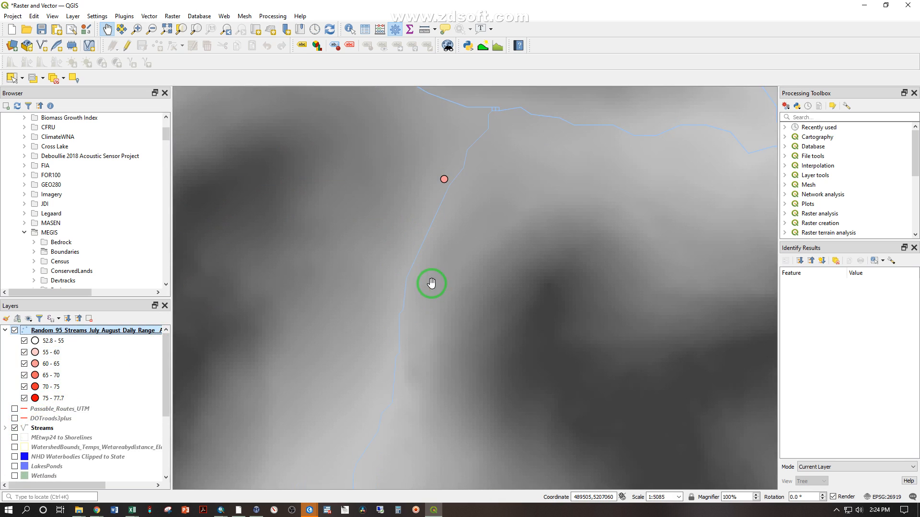
pyautogui.scroll(1, 395, 312)
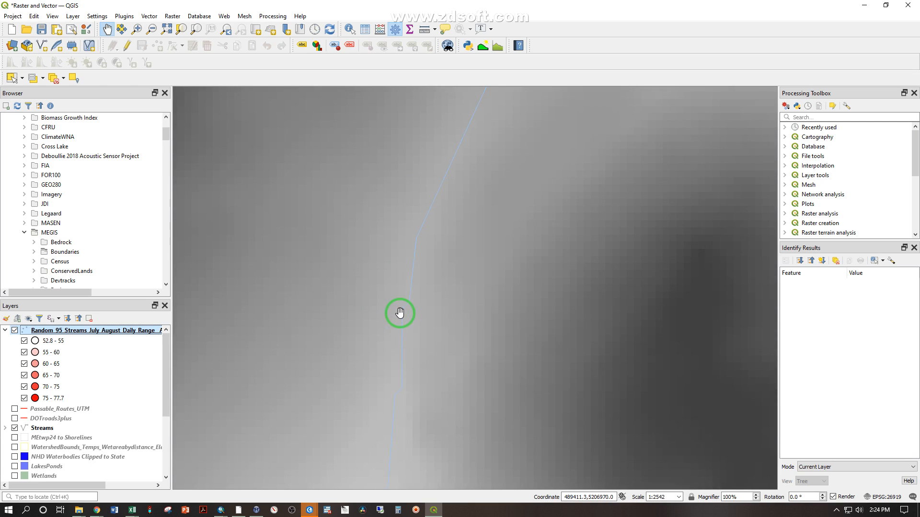
pyautogui.scroll(1, 400, 311)
pyautogui.scroll(1, 401, 312)
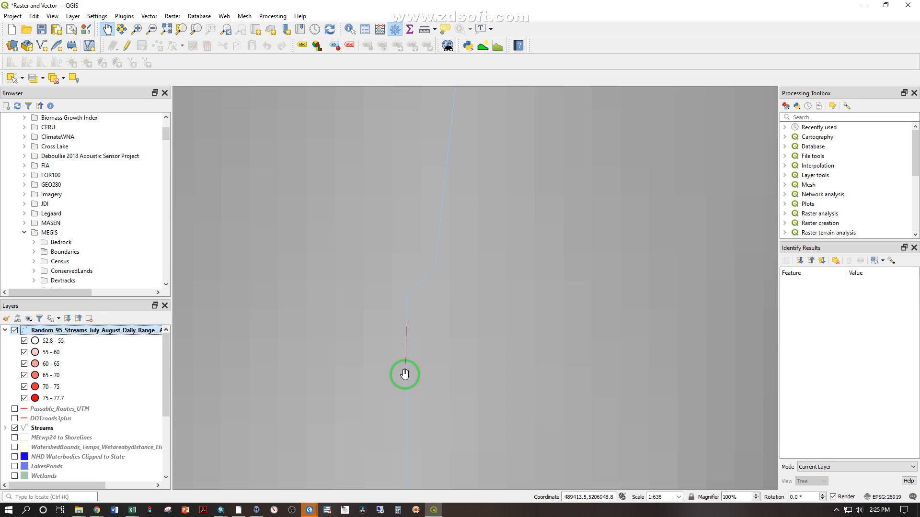
# Measure the distance between the stream point and the nearby stream line over the Valley Depth raster
pyautogui.scroll(-1, 428, 272)
pyautogui.scroll(-1, 428, 272)
pyautogui.moveTo(460, 156); pyautogui.dragTo(409, 325)
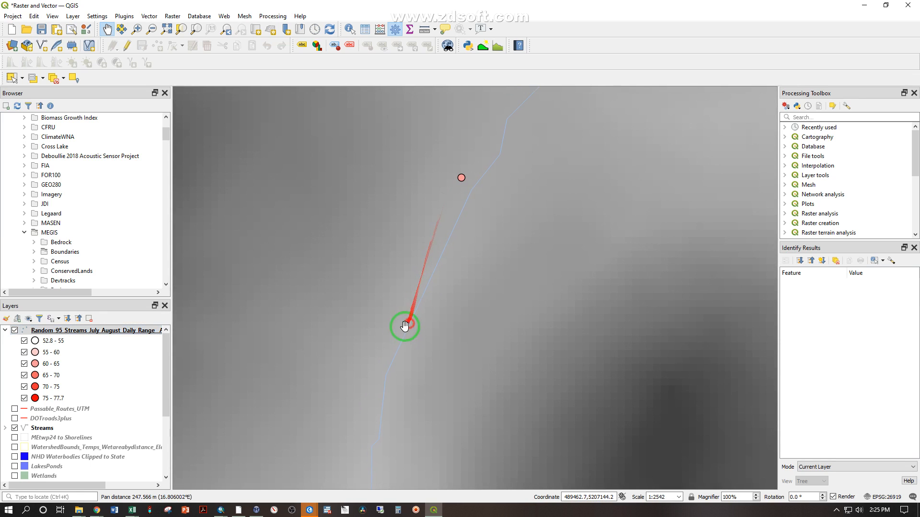
pyautogui.moveTo(478, 172); pyautogui.dragTo(466, 218)
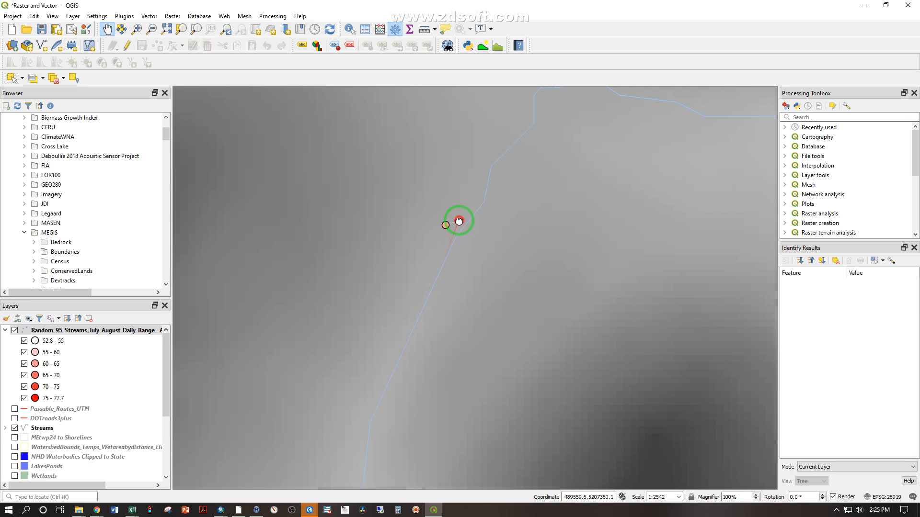
pyautogui.moveTo(461, 220); pyautogui.dragTo(428, 300)
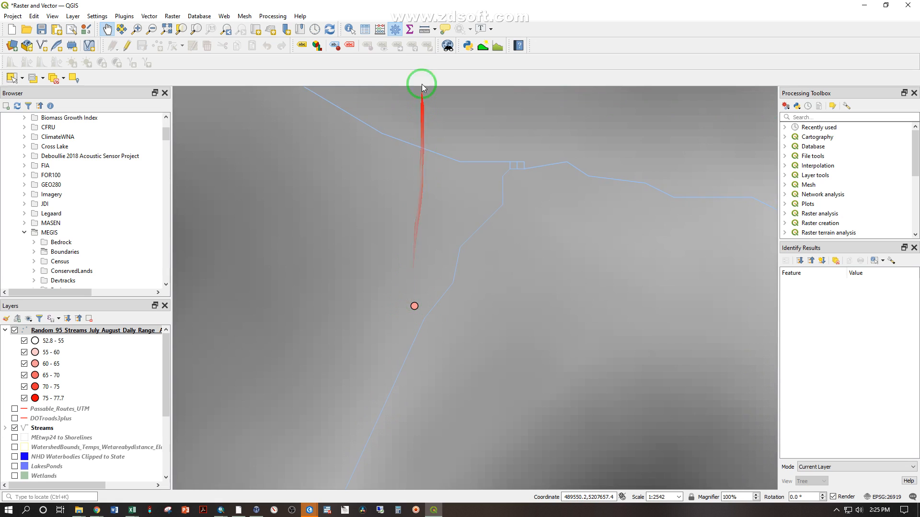
pyautogui.click(425, 29)
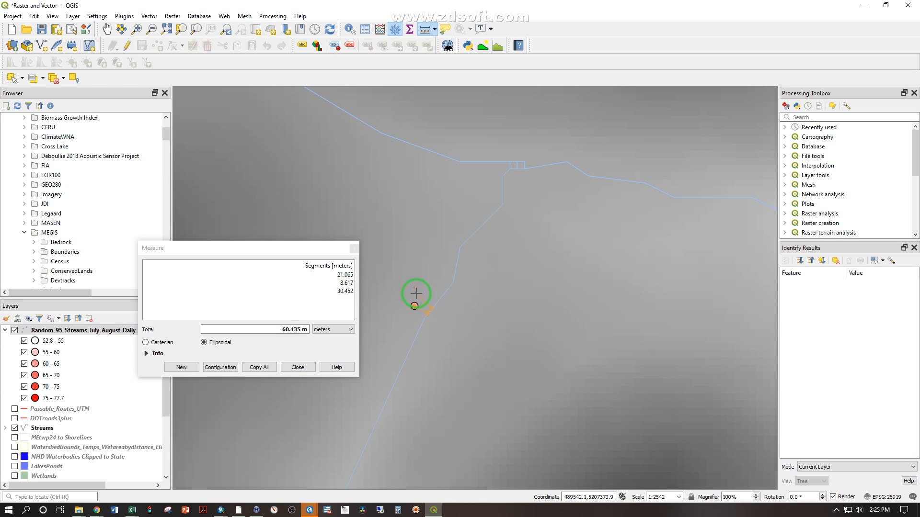
pyautogui.rightClick(440, 321)
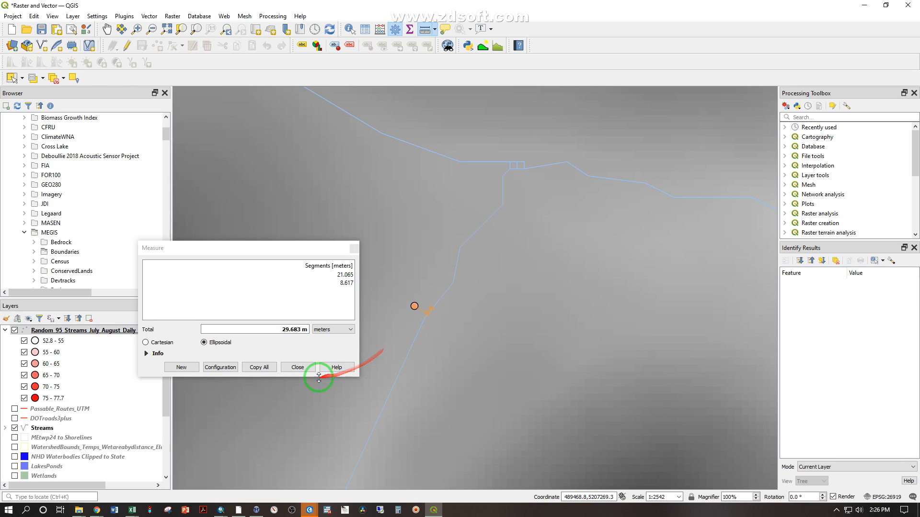
pyautogui.click(303, 368)
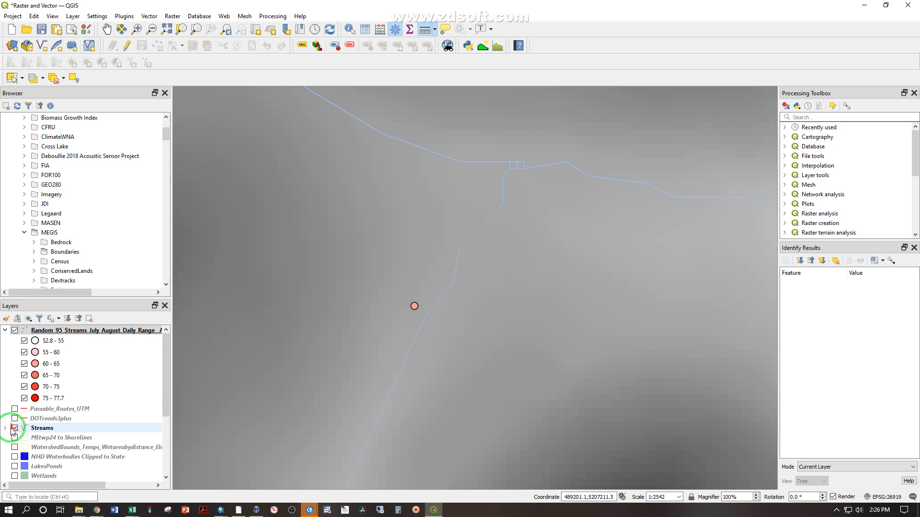
# Replace the Valley Depth raster with the ortho_1-1_hc_s_me003_2018_1 imagery and compare the stream lines around the point with it
pyautogui.scroll(-4, 19, 450)
pyautogui.click(14, 410)
pyautogui.click(15, 477)
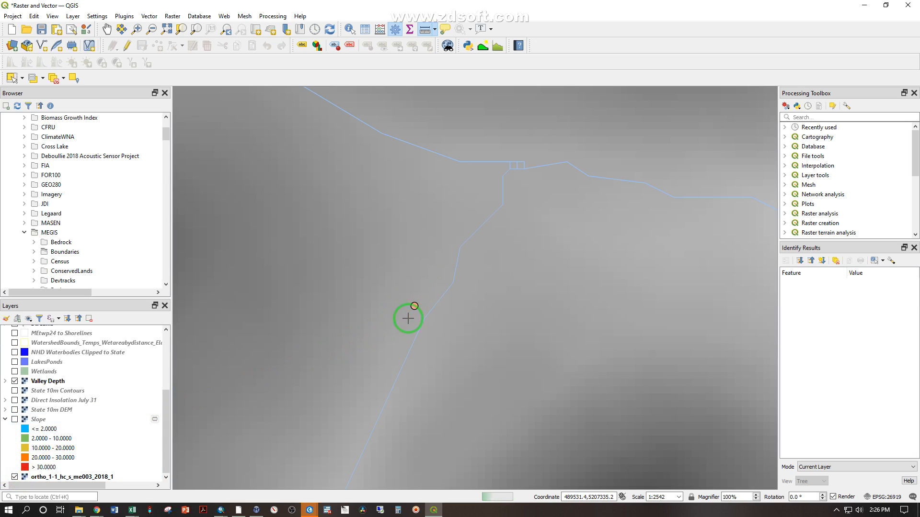
pyautogui.click(15, 381)
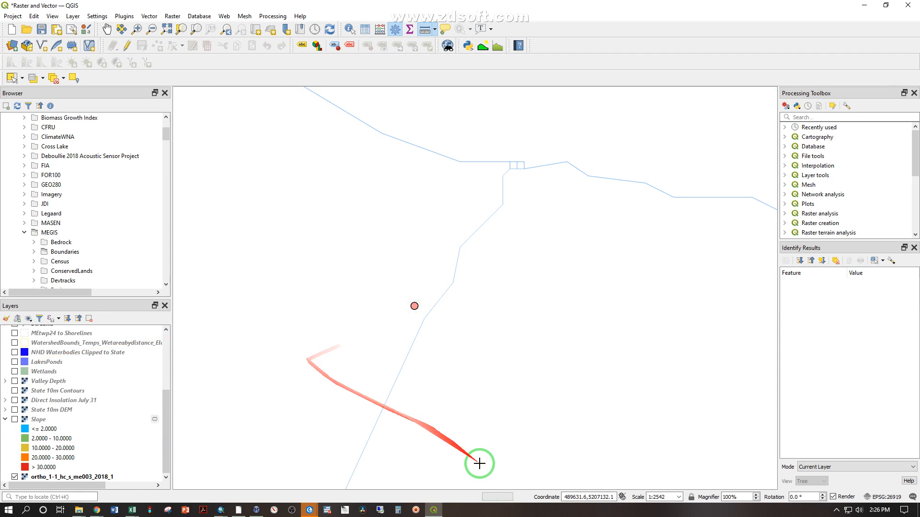
pyautogui.scroll(1, 407, 359)
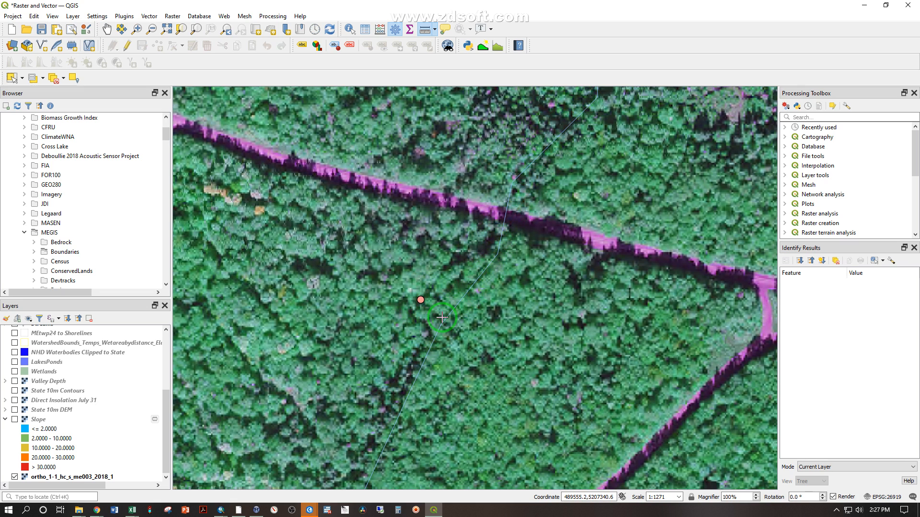
pyautogui.scroll(-2, 441, 317)
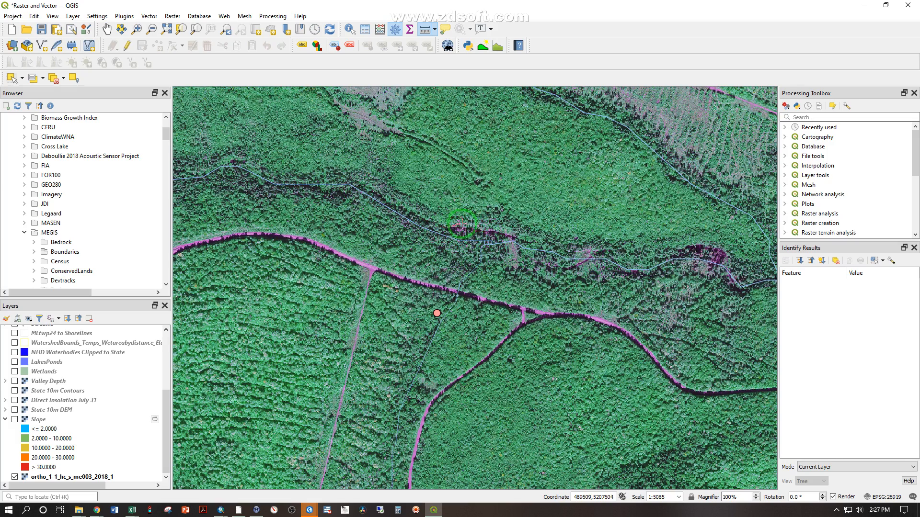
pyautogui.scroll(2, 548, 252)
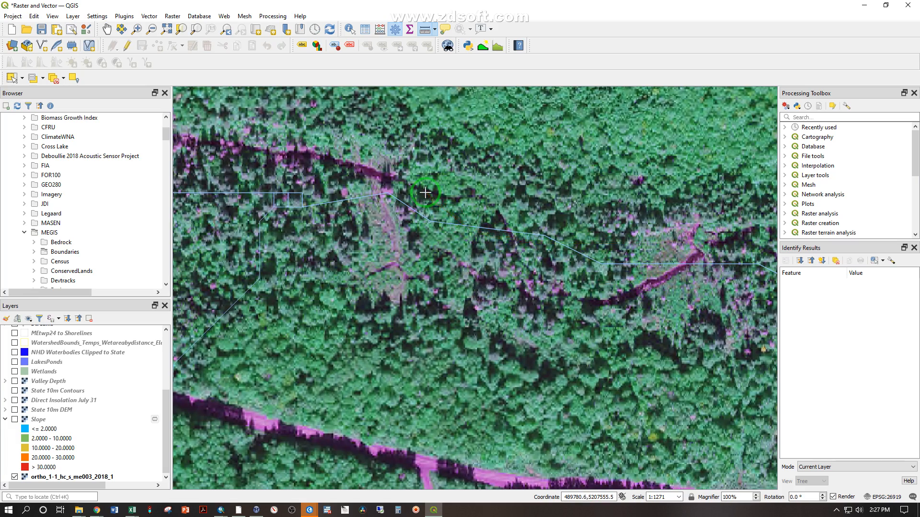
pyautogui.scroll(-4, 425, 193)
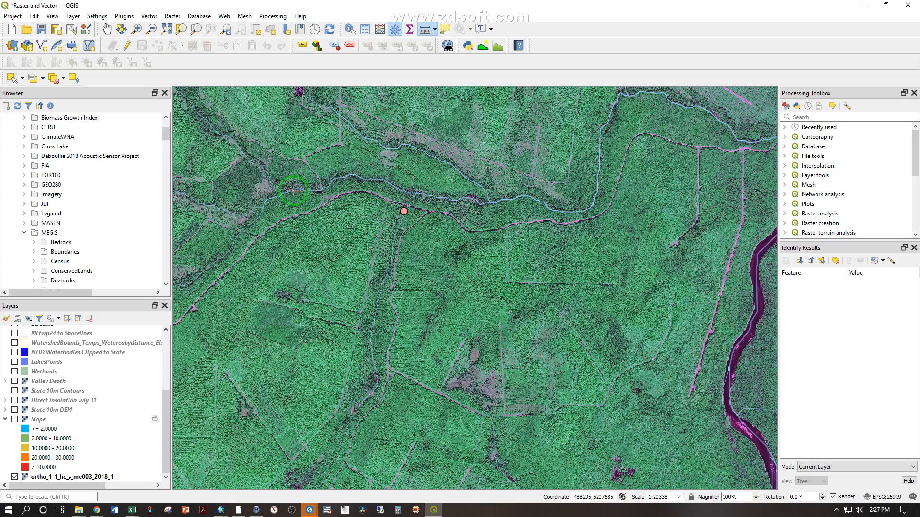
pyautogui.scroll(1, 320, 186)
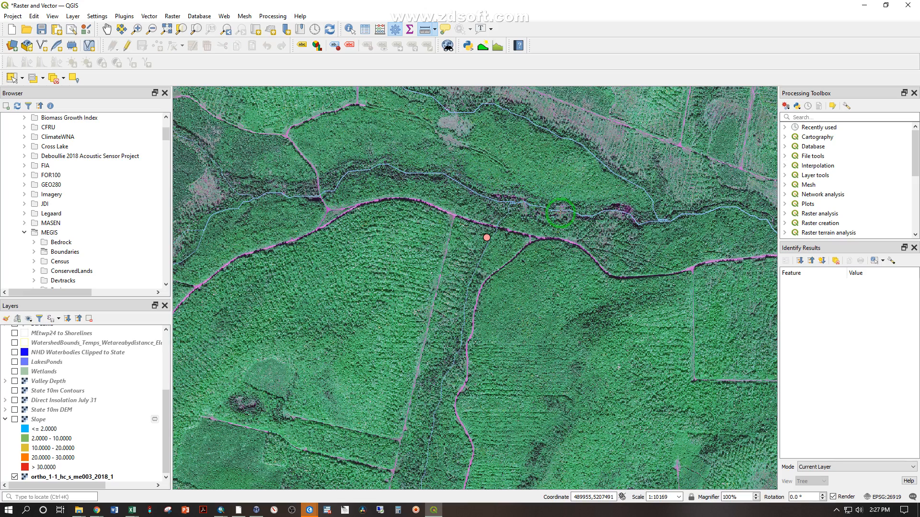
pyautogui.scroll(2, 560, 208)
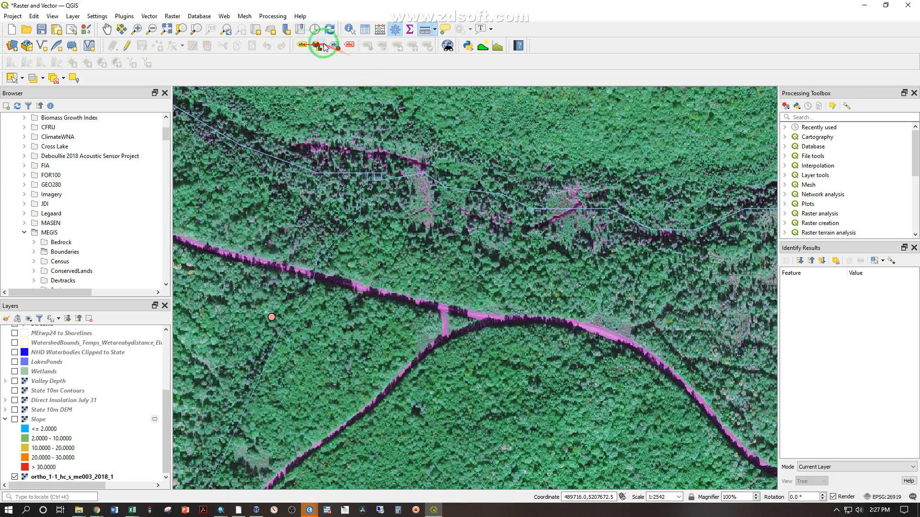
# Identify the attributes of the Streams line segment northeast of the stream point
pyautogui.click(350, 31)
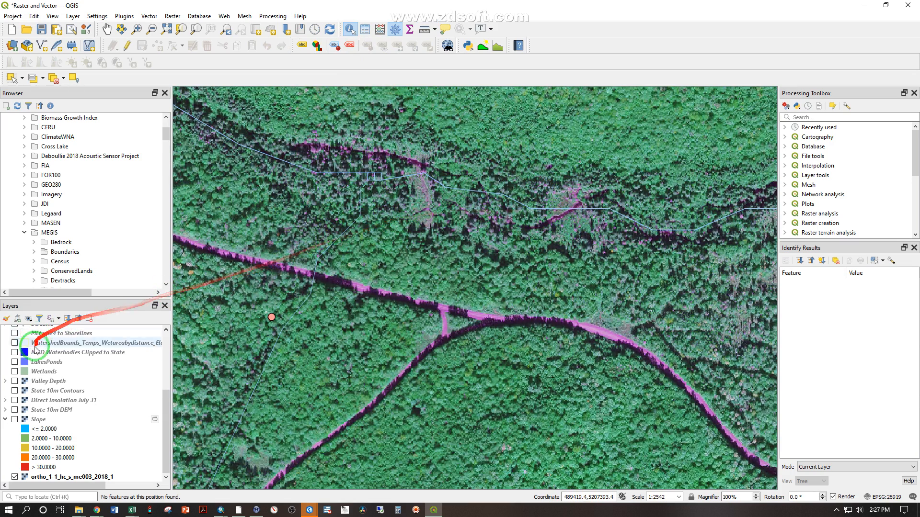
pyautogui.scroll(4, 63, 378)
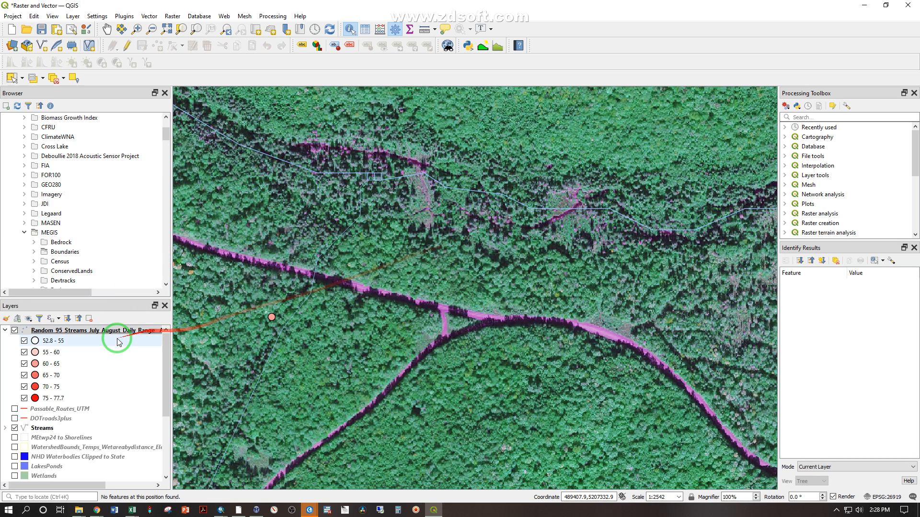
pyautogui.click(50, 429)
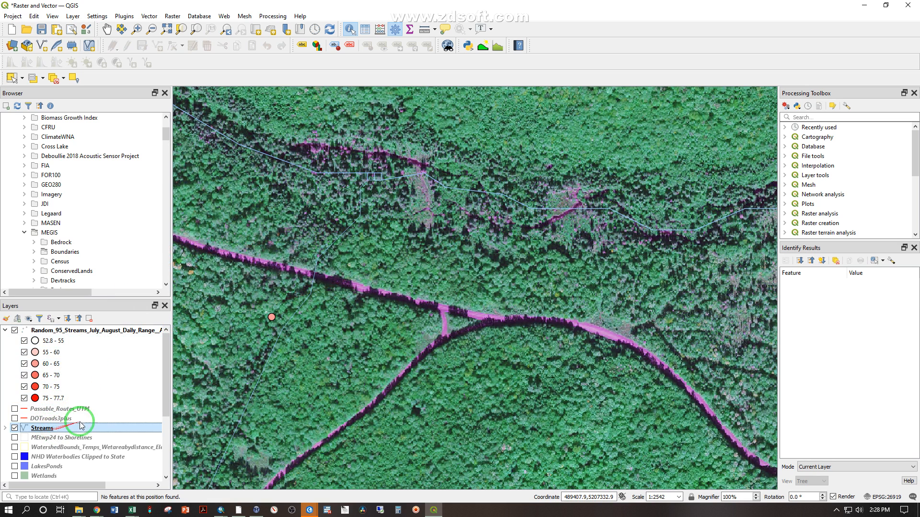
pyautogui.click(530, 209)
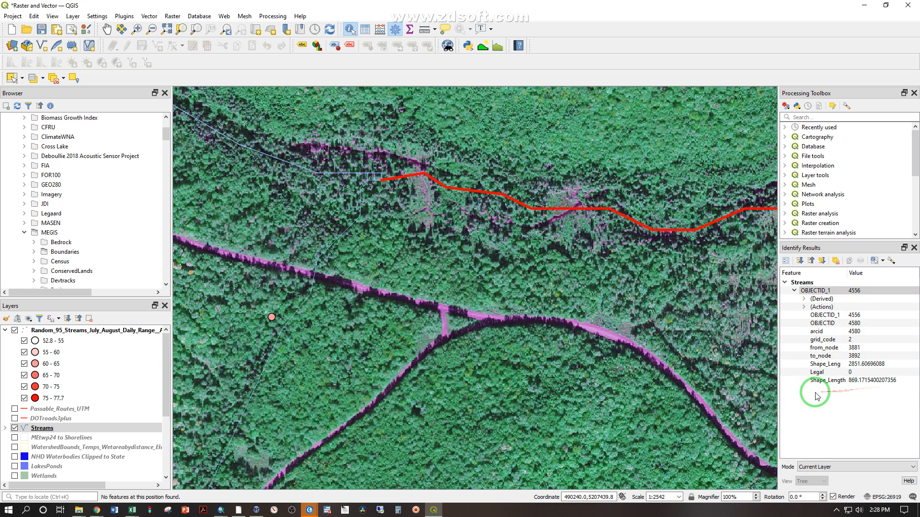
# Measure the width of the narrow purple strip in the imagery where it meets the identified stream line
pyautogui.scroll(2, 577, 215)
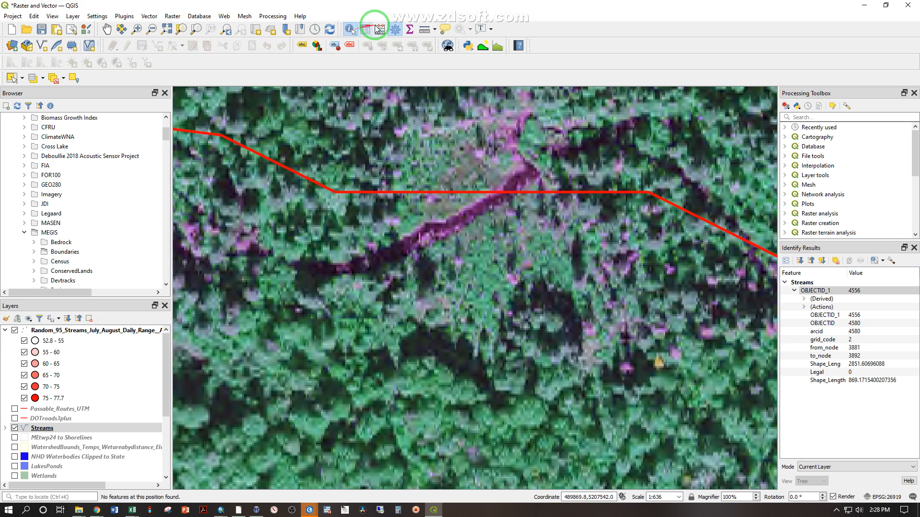
pyautogui.click(425, 30)
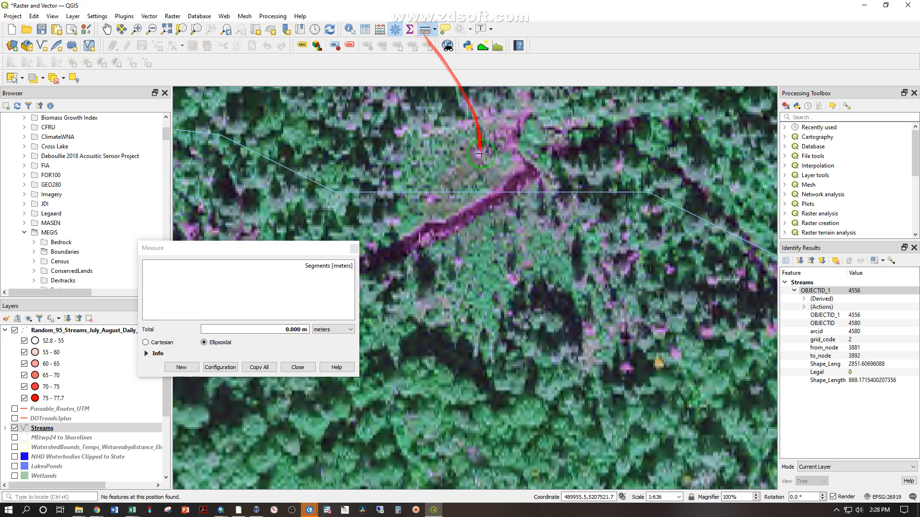
pyautogui.click(472, 206)
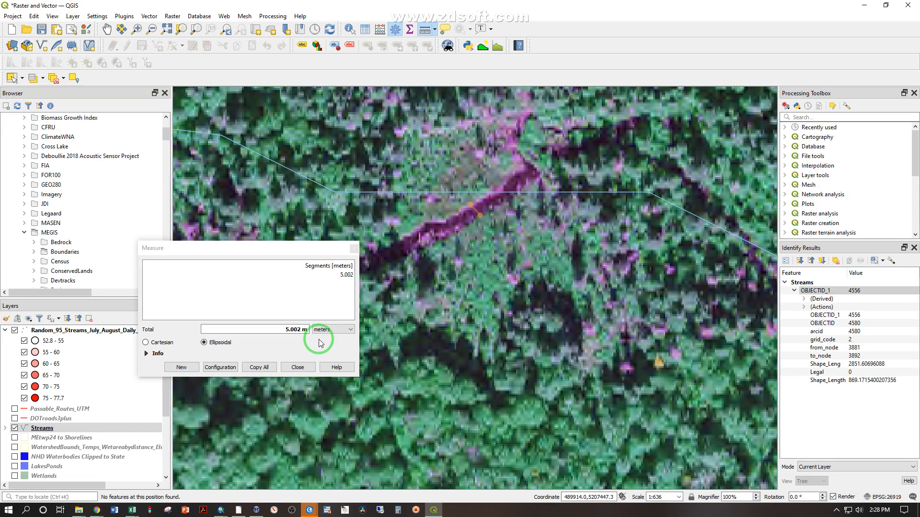
pyautogui.click(298, 368)
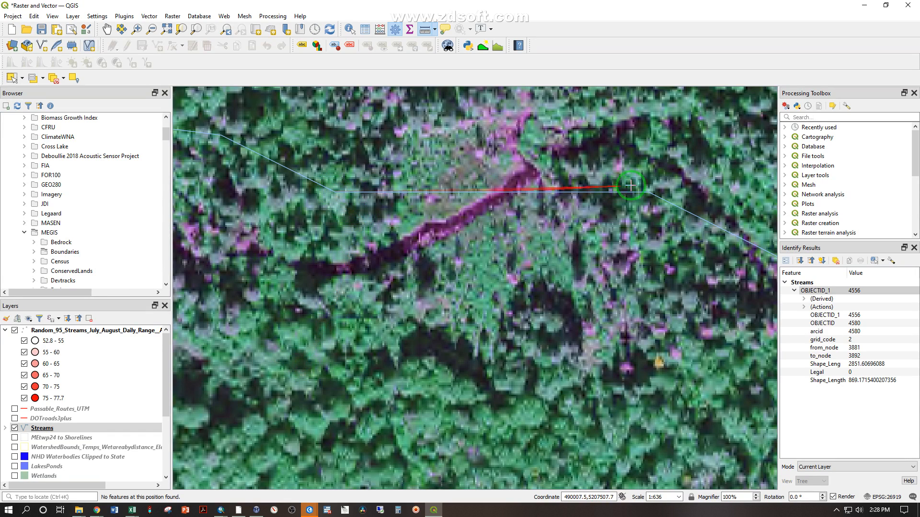
# Display the WatershedBounds_Temps polygon layer over the imagery with the whole watershed of the stream point in view
pyautogui.scroll(-4, 510, 200)
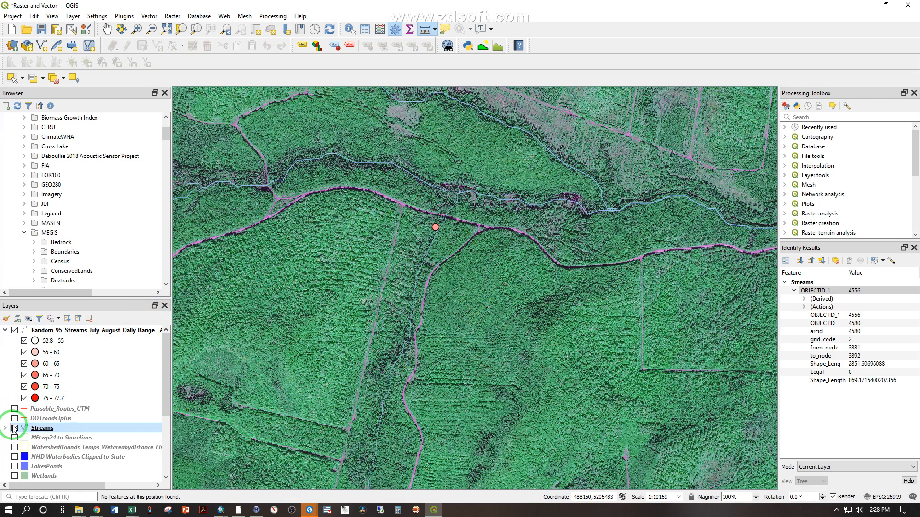
pyautogui.scroll(-1, 14, 427)
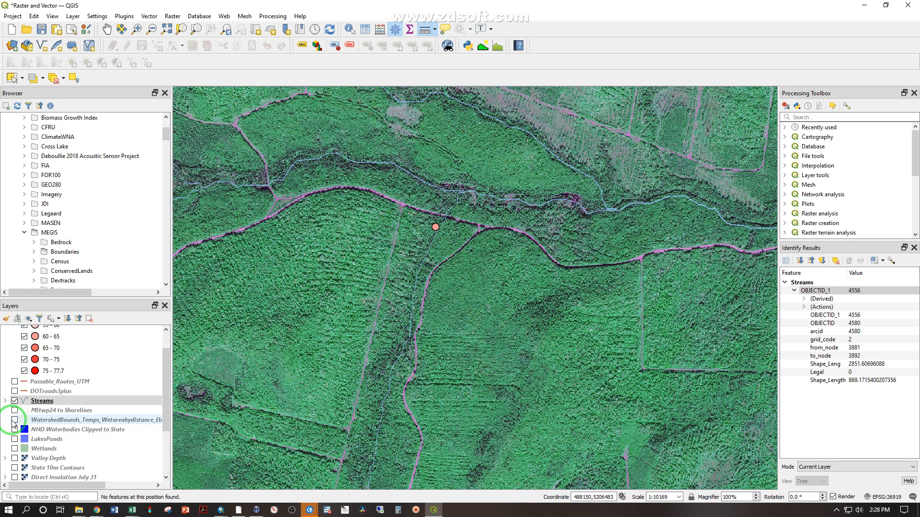
pyautogui.click(14, 423)
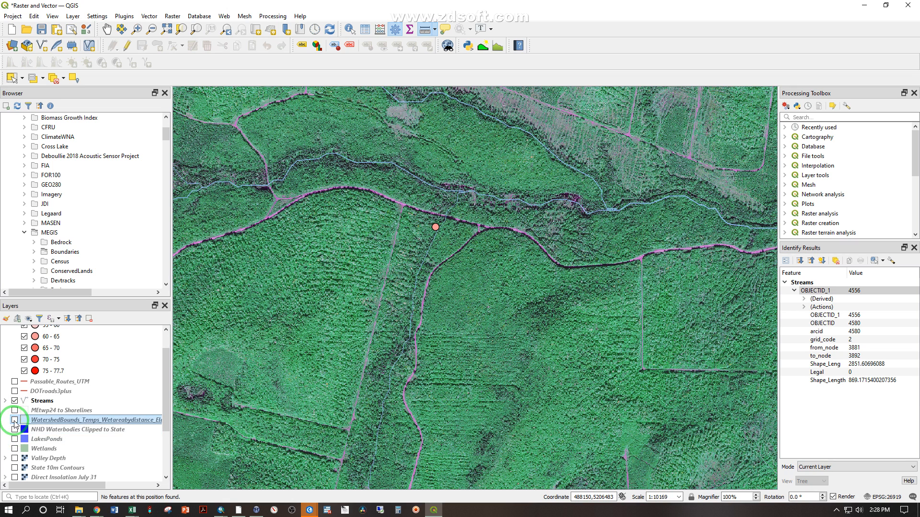
pyautogui.click(14, 420)
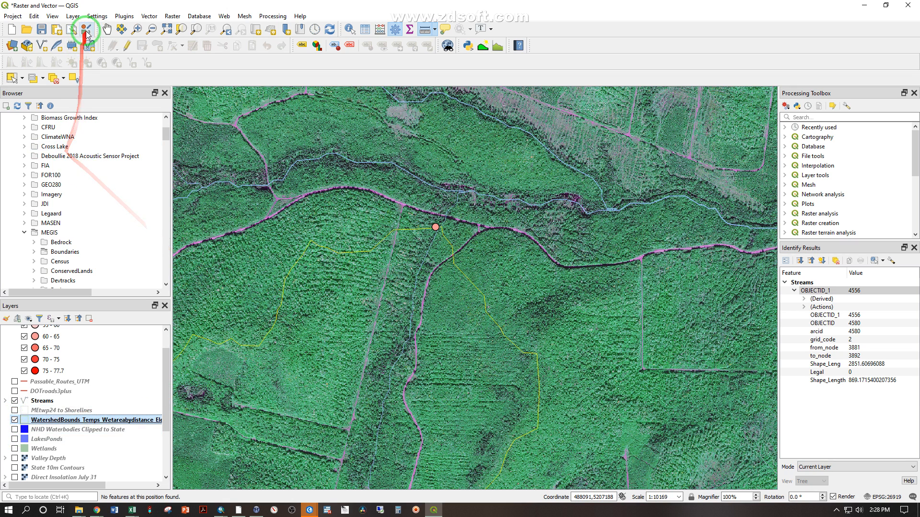
pyautogui.scroll(1, 313, 280)
pyautogui.scroll(1, 297, 206)
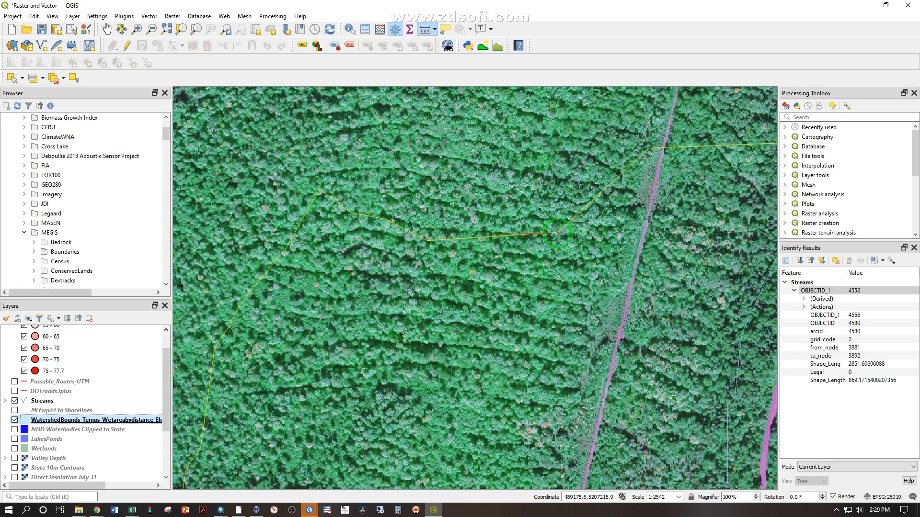
pyautogui.scroll(-3, 565, 233)
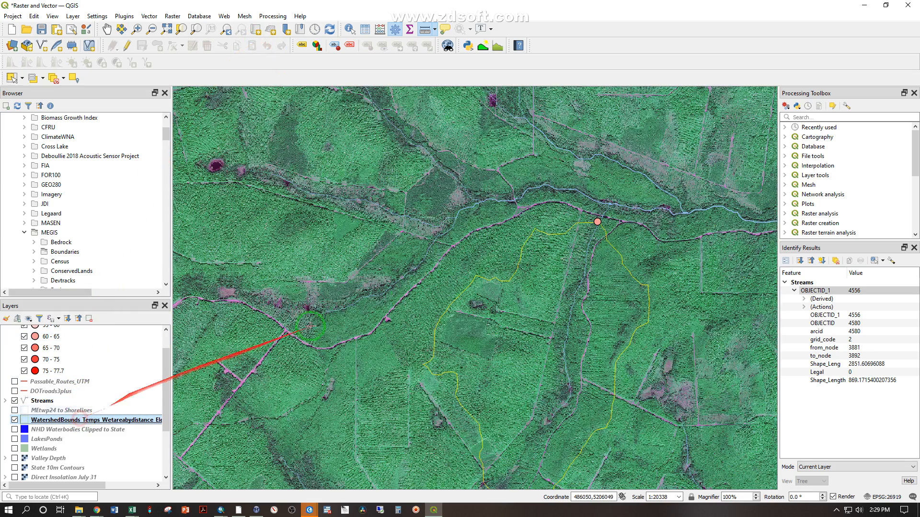
pyautogui.click(107, 29)
pyautogui.moveTo(559, 358); pyautogui.dragTo(531, 280)
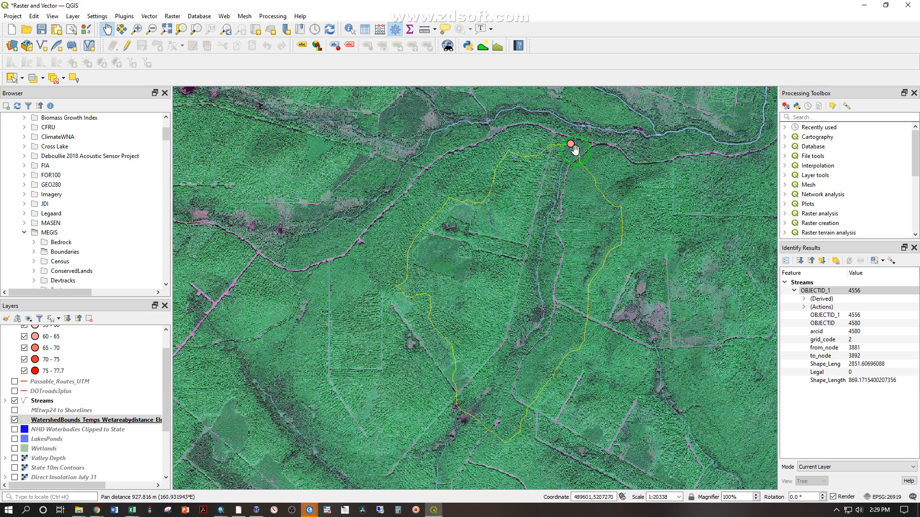
pyautogui.moveTo(574, 138); pyautogui.dragTo(541, 248)
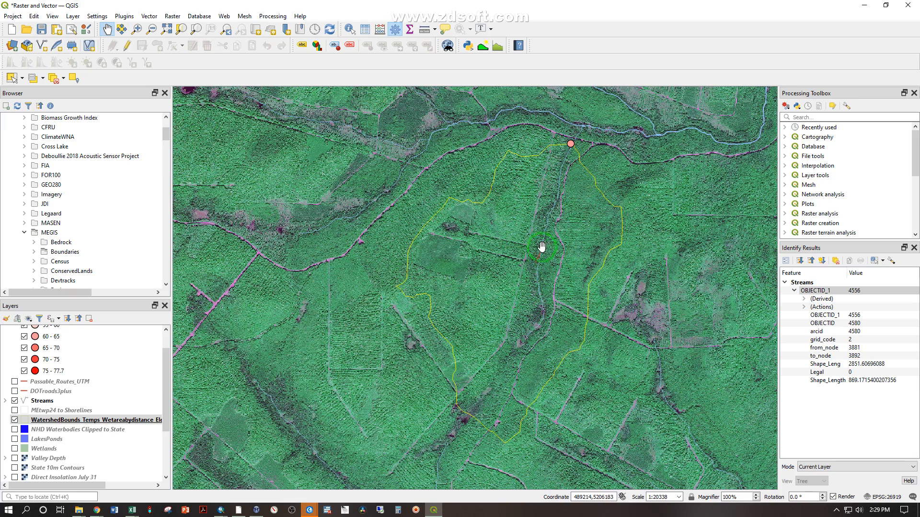
pyautogui.moveTo(570, 149); pyautogui.dragTo(570, 144)
# Identify the watershed polygon draining to the stream point and review its attributes through MEAN
pyautogui.click(138, 33)
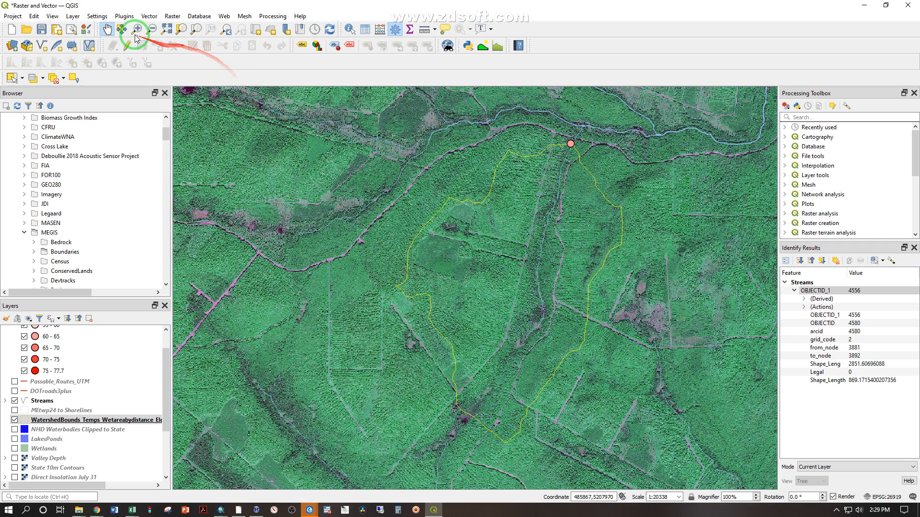
pyautogui.click(348, 30)
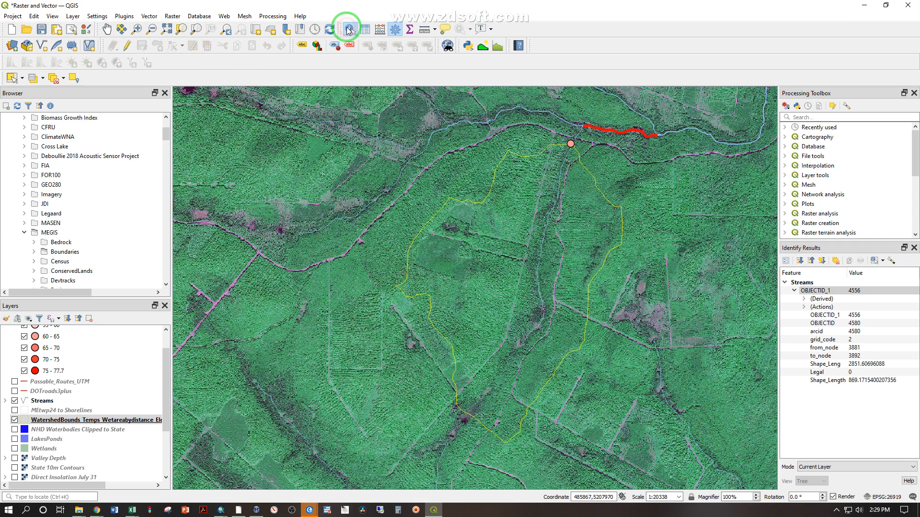
pyautogui.click(537, 273)
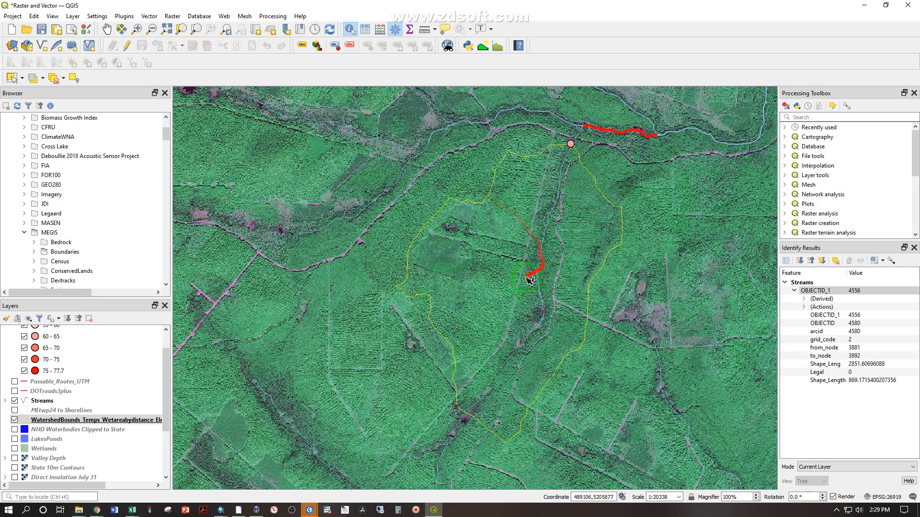
pyautogui.click(491, 184)
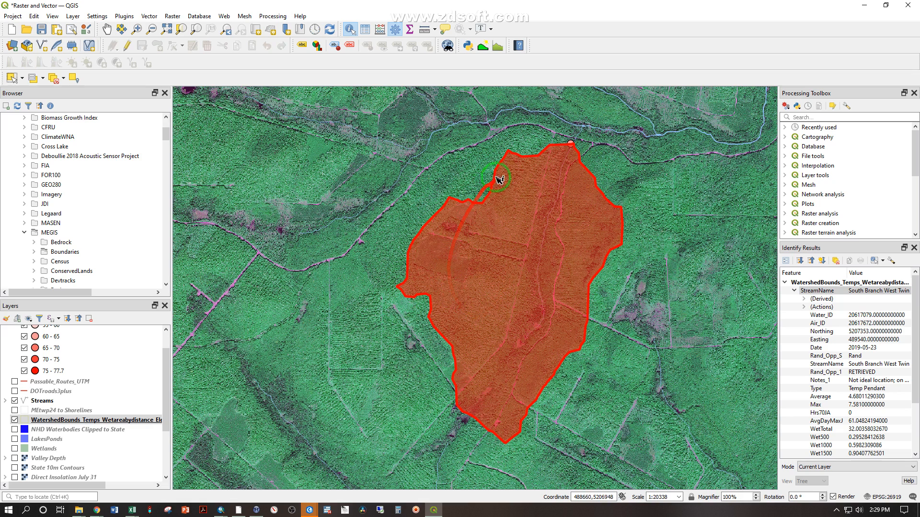
pyautogui.click(454, 352)
pyautogui.click(569, 156)
pyautogui.click(572, 142)
pyautogui.moveTo(573, 145)
pyautogui.mouseDown()
pyautogui.moveTo(518, 191)
pyautogui.moveTo(468, 273)
pyautogui.moveTo(507, 365)
pyautogui.moveTo(581, 291)
pyautogui.moveTo(581, 189)
pyautogui.moveTo(470, 240)
pyautogui.moveTo(465, 300)
pyautogui.moveTo(489, 349)
pyautogui.moveTo(573, 293)
pyautogui.moveTo(572, 143)
pyautogui.moveTo(493, 177)
pyautogui.moveTo(446, 213)
pyautogui.moveTo(434, 287)
pyautogui.mouseUp()
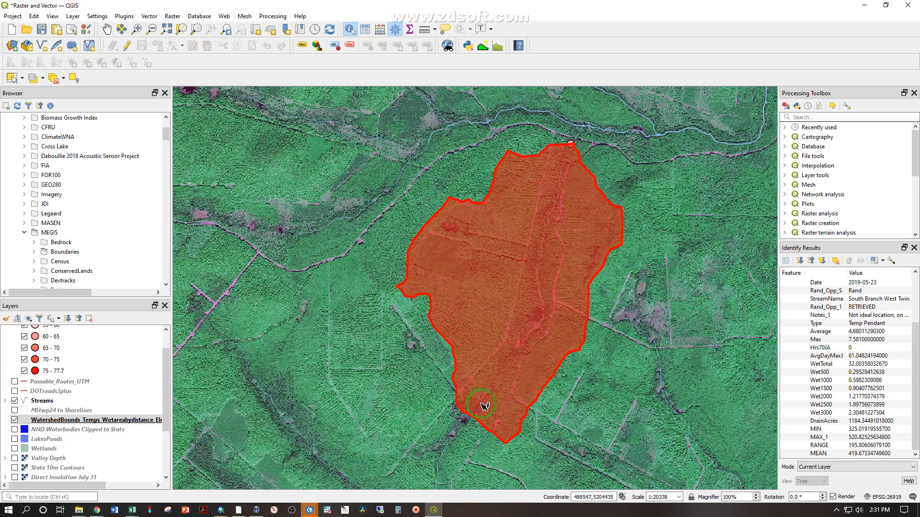
# Examine the dark purple patch in the imagery just outside the watershed polygon's southwestern edge, with the polygon's highlight cleared
pyautogui.scroll(3, 456, 436)
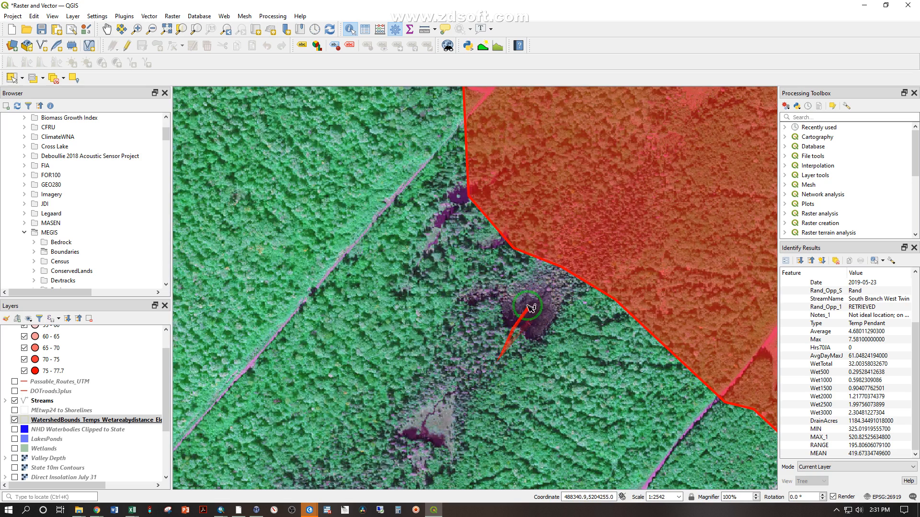
pyautogui.scroll(-2, 648, 163)
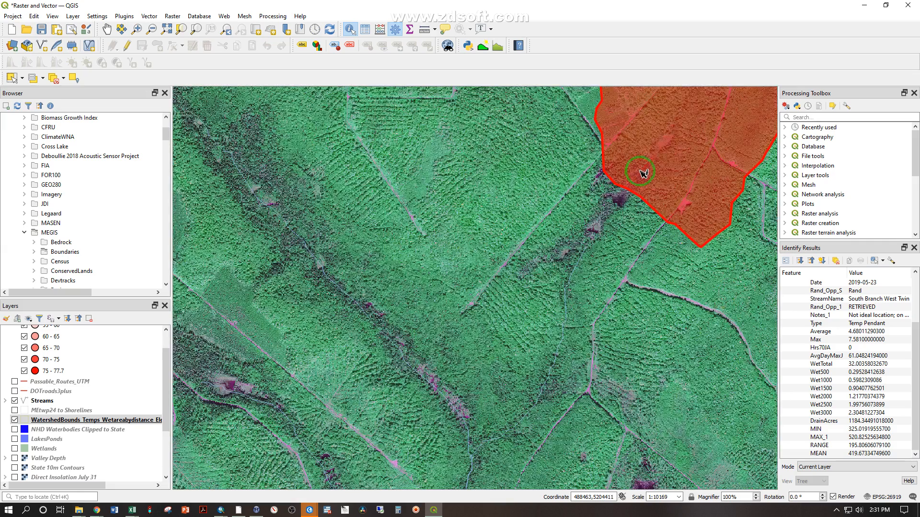
pyautogui.click(107, 28)
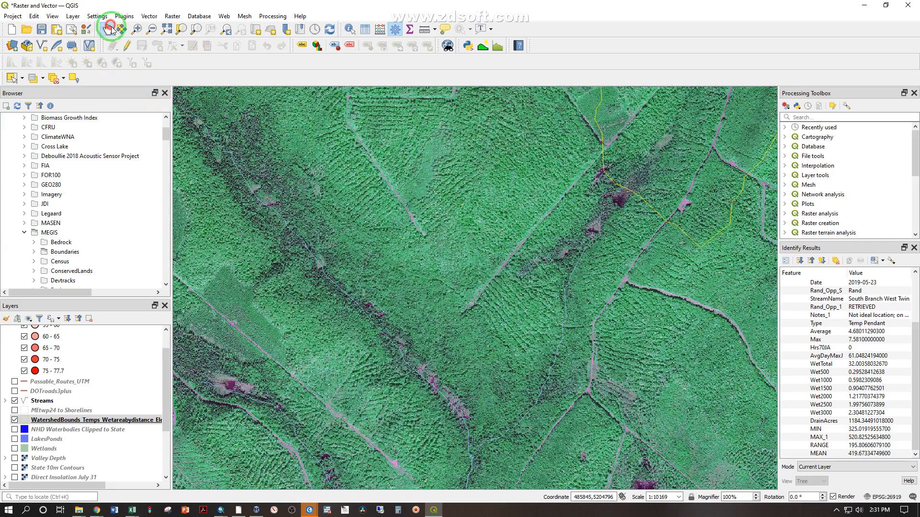
pyautogui.moveTo(616, 128); pyautogui.dragTo(489, 277)
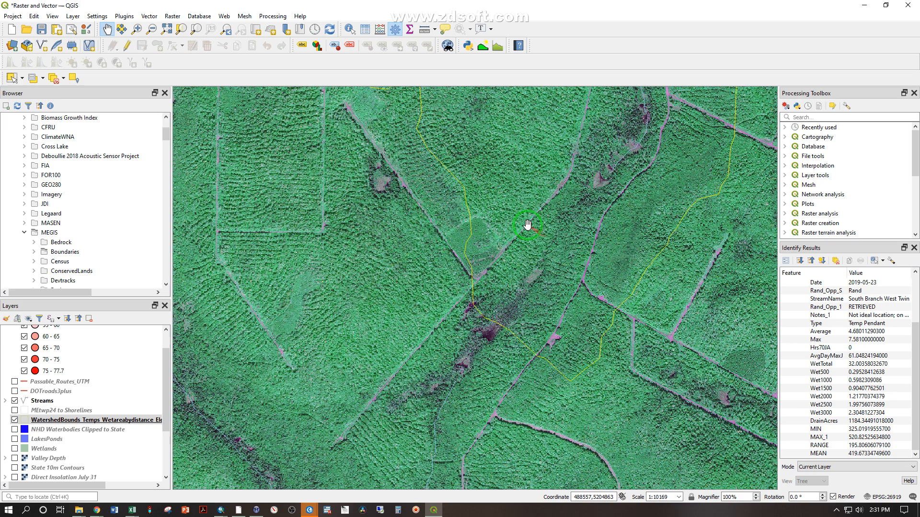
pyautogui.moveTo(571, 215); pyautogui.dragTo(524, 243)
# View the State 10m DEM in place of the ortho imagery under the watershed boundary, and restore the imagery
pyautogui.scroll(-3, 33, 455)
pyautogui.click(16, 477)
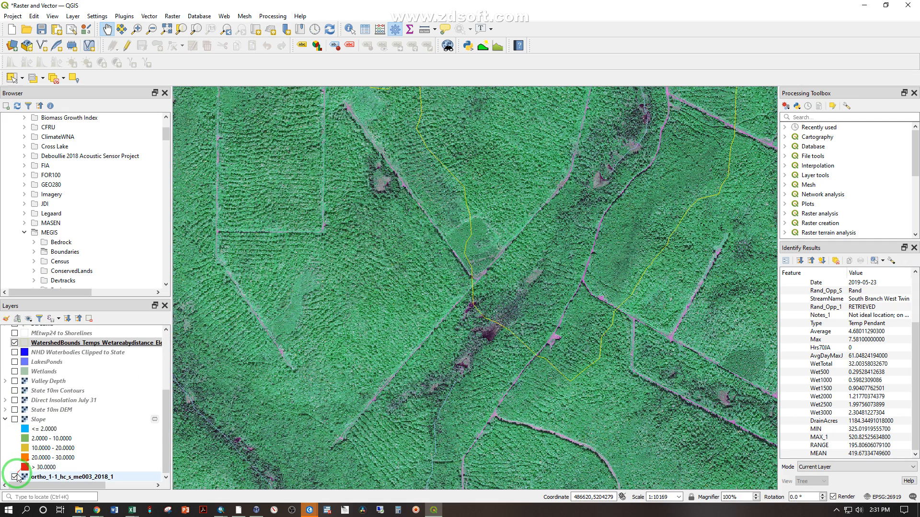
pyautogui.click(15, 476)
pyautogui.click(15, 410)
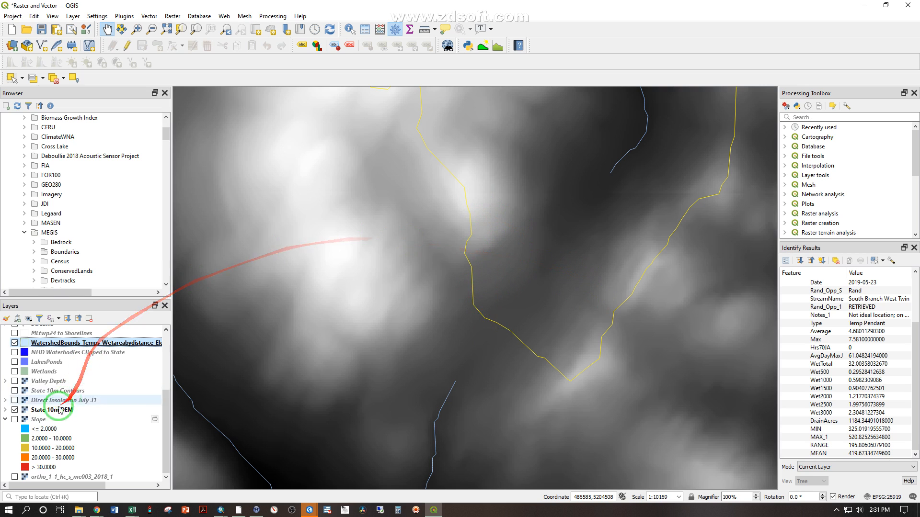
pyautogui.click(15, 410)
pyautogui.click(15, 477)
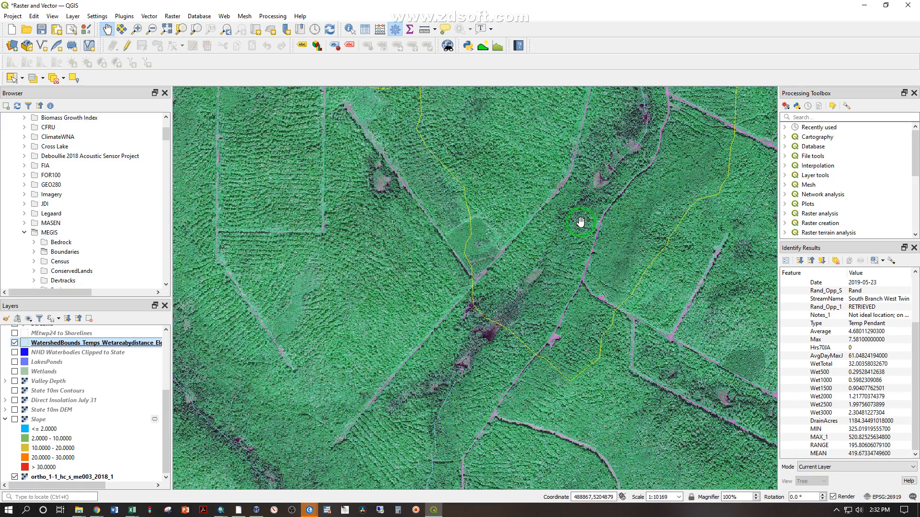
# Examine the imagery inside the watershed boundary from its southern tip up to the stream point, ending with the whole watershed in view
pyautogui.moveTo(579, 171); pyautogui.dragTo(464, 267)
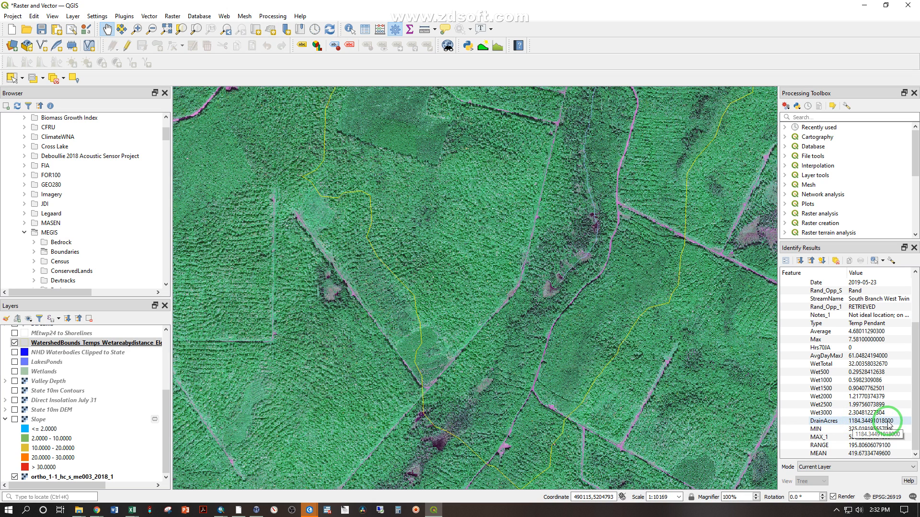
pyautogui.moveTo(490, 163); pyautogui.dragTo(473, 245)
pyautogui.scroll(-2, 473, 239)
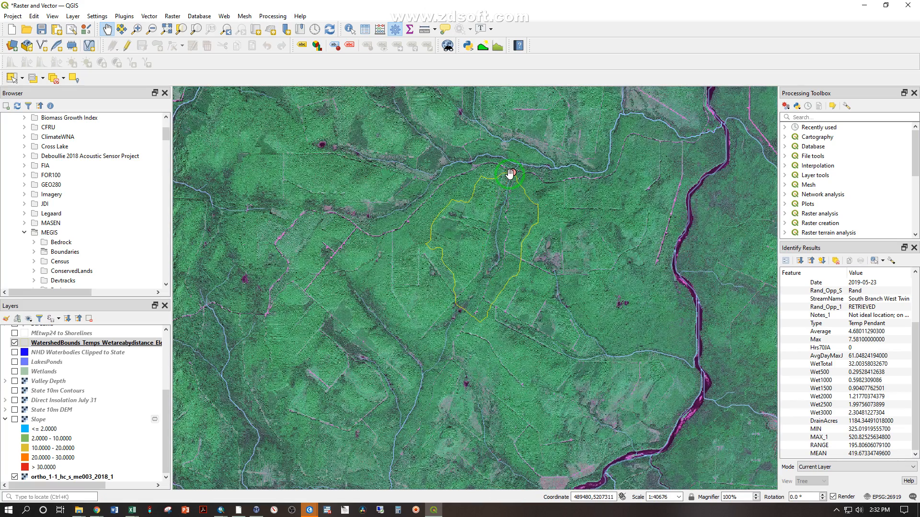
pyautogui.scroll(1, 511, 175)
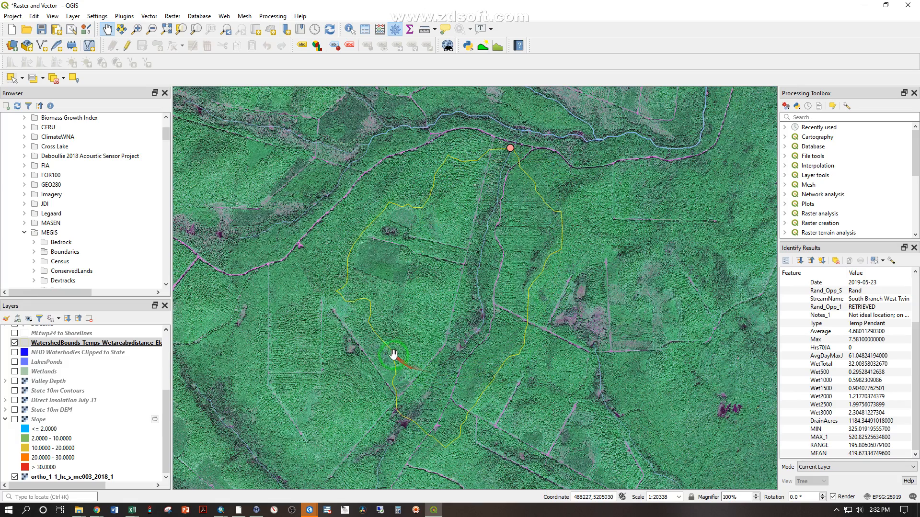
pyautogui.scroll(1, 428, 373)
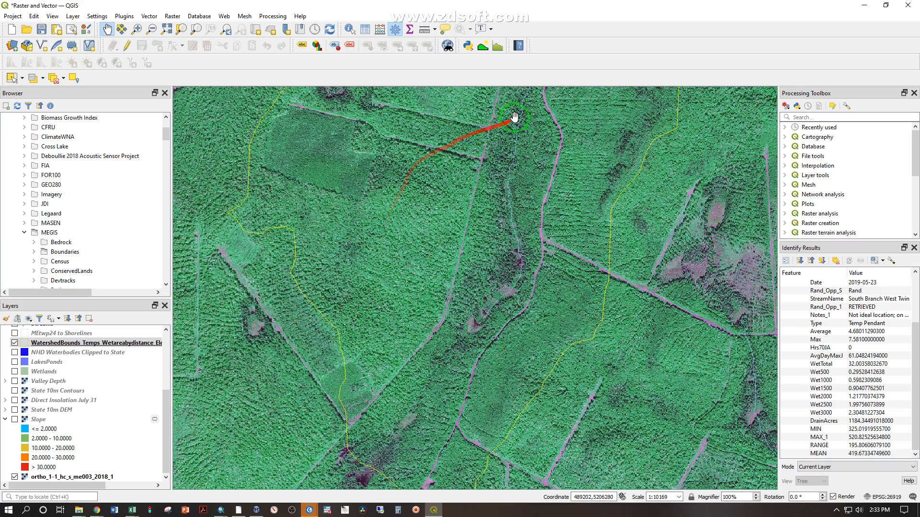
pyautogui.scroll(-1, 418, 207)
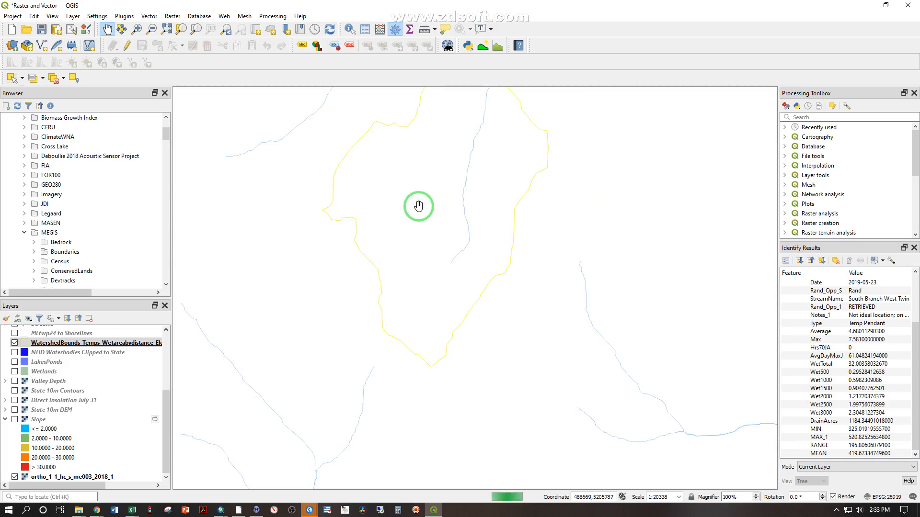
pyautogui.moveTo(419, 203); pyautogui.dragTo(434, 259)
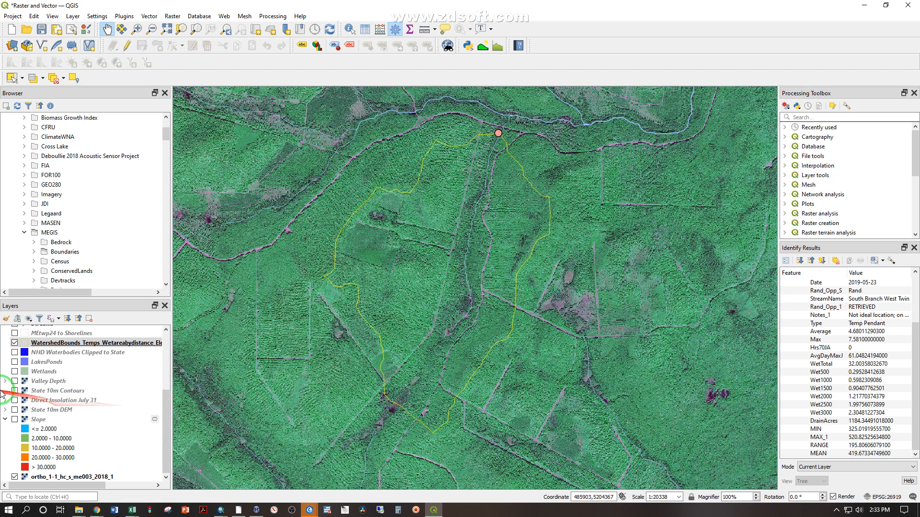
# View the Valley Depth and Direct Insolation July 31 rasters one at a time under the watershed boundary, and return to the imagery
pyautogui.click(14, 381)
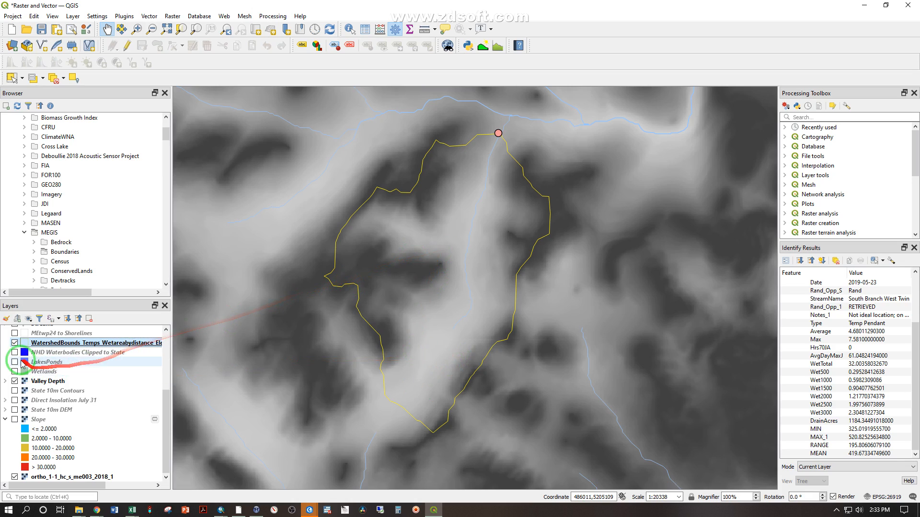
pyautogui.click(14, 382)
pyautogui.click(14, 400)
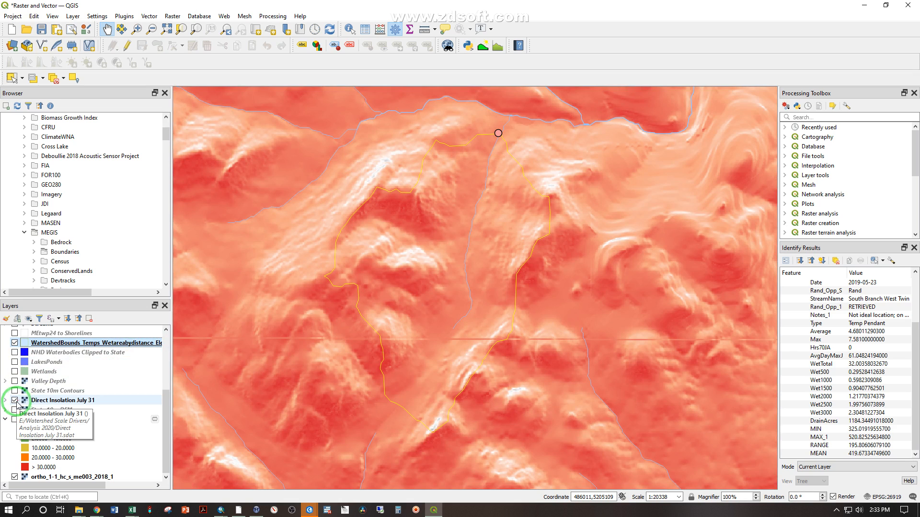
pyautogui.click(16, 401)
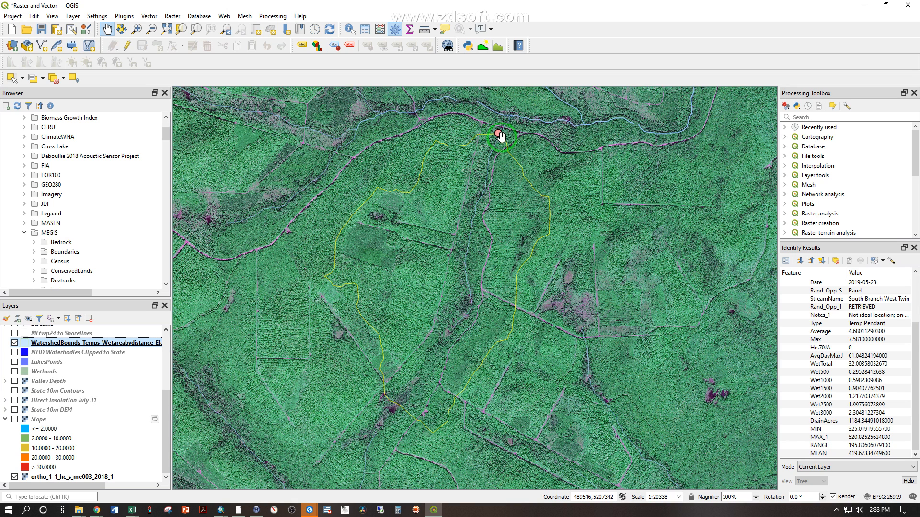
pyautogui.click(498, 133)
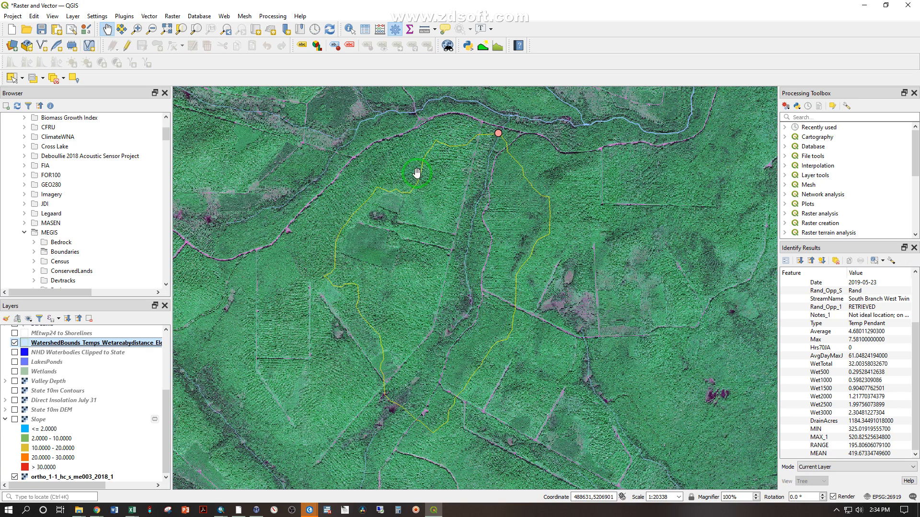
# Display the State 10m DEM in place of the ortho imagery, showing its individual cells inside the watershed just west of the stream
pyautogui.click(15, 477)
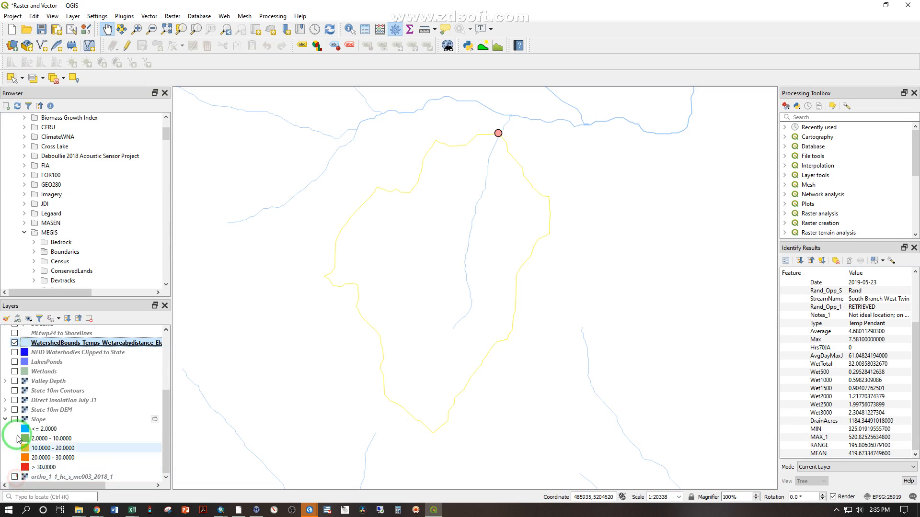
pyautogui.click(14, 411)
pyautogui.scroll(2, 447, 220)
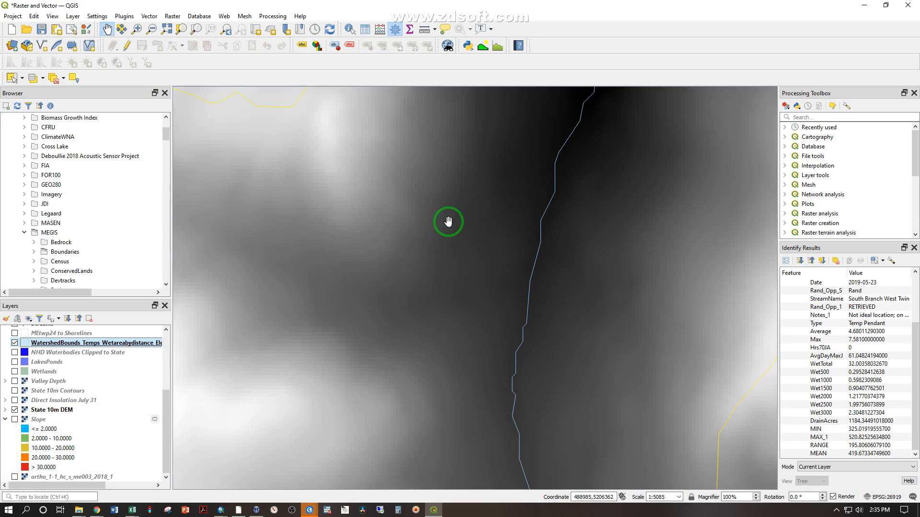
pyautogui.scroll(3, 369, 192)
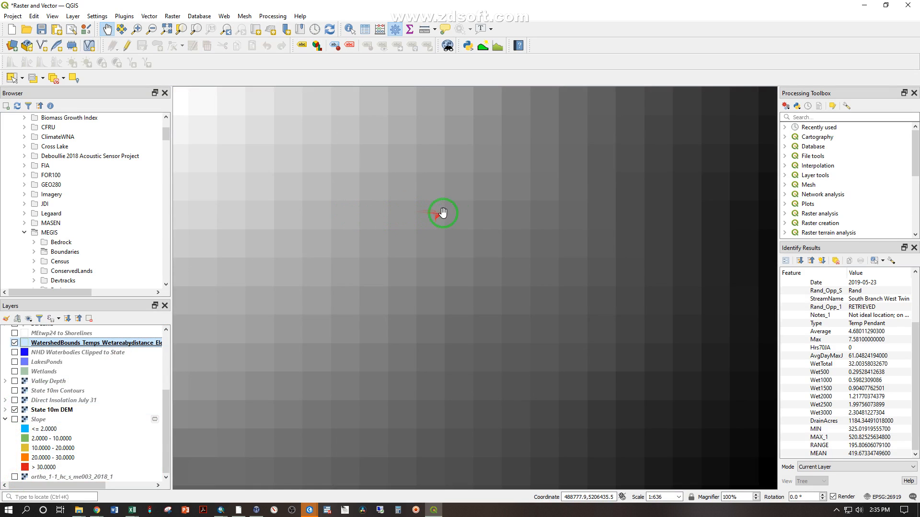
# Identify the watershed polygon at several places over the DEM cells to compare its attributes
pyautogui.click(351, 29)
pyautogui.click(236, 239)
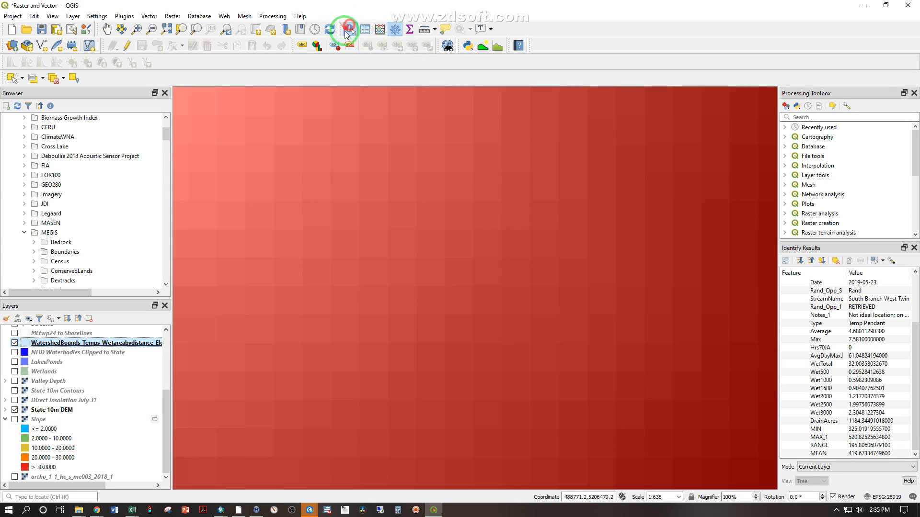
pyautogui.click(394, 239)
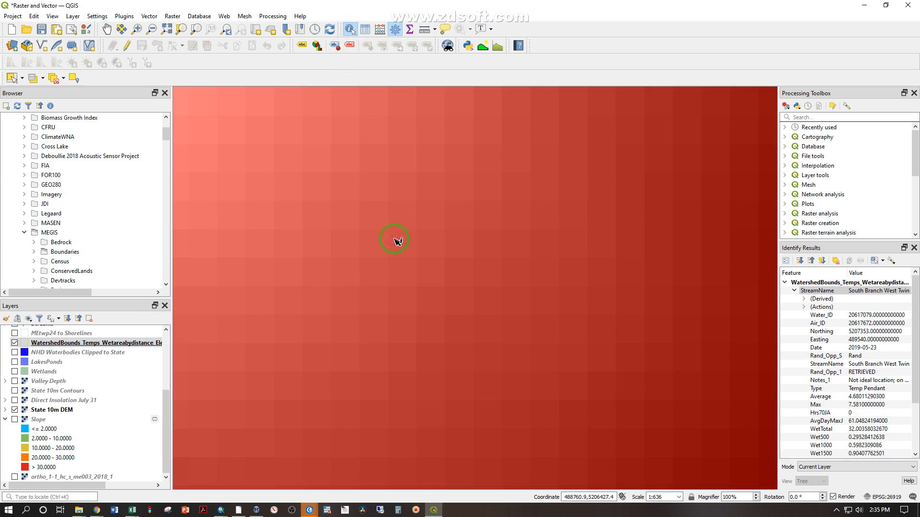
pyautogui.click(44, 345)
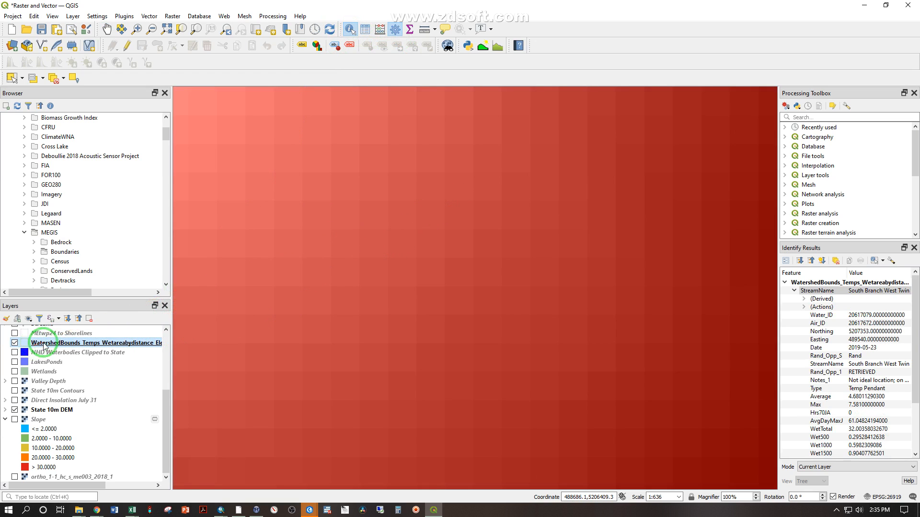
# Identify several cells of the State 10m DEM, moving from lighter to darker ones, to read their elevation values
pyautogui.click(47, 411)
pyautogui.click(364, 235)
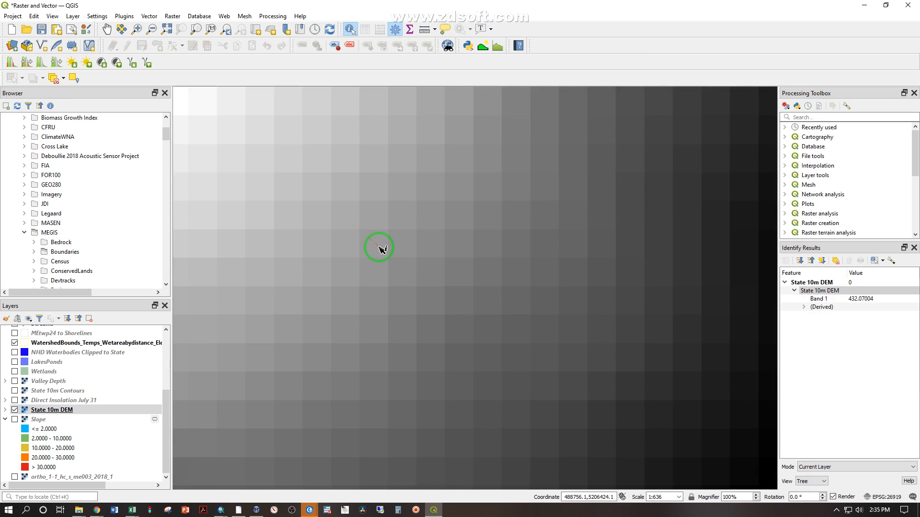
pyautogui.click(511, 234)
pyautogui.click(565, 200)
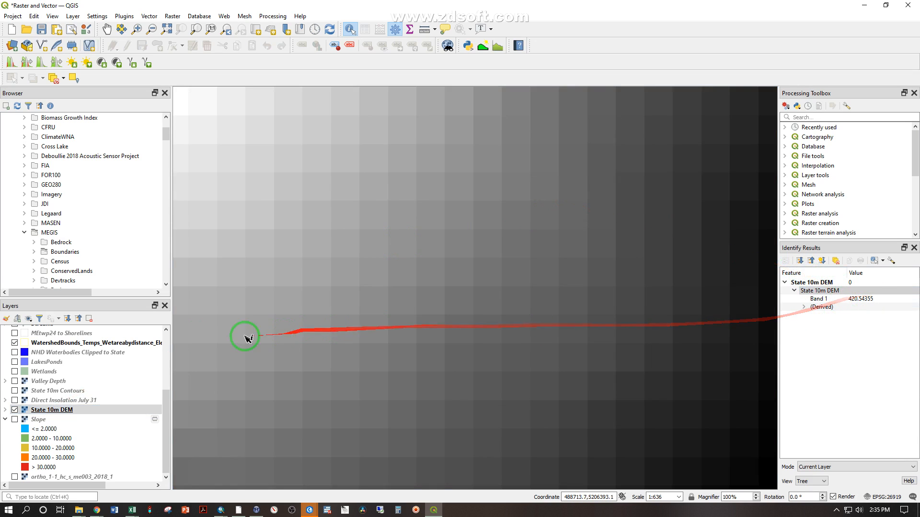
# Identify the watershed polygon again and open the attribute table of the WatershedBounds_Temps_Wetareabydistance layer
pyautogui.click(68, 342)
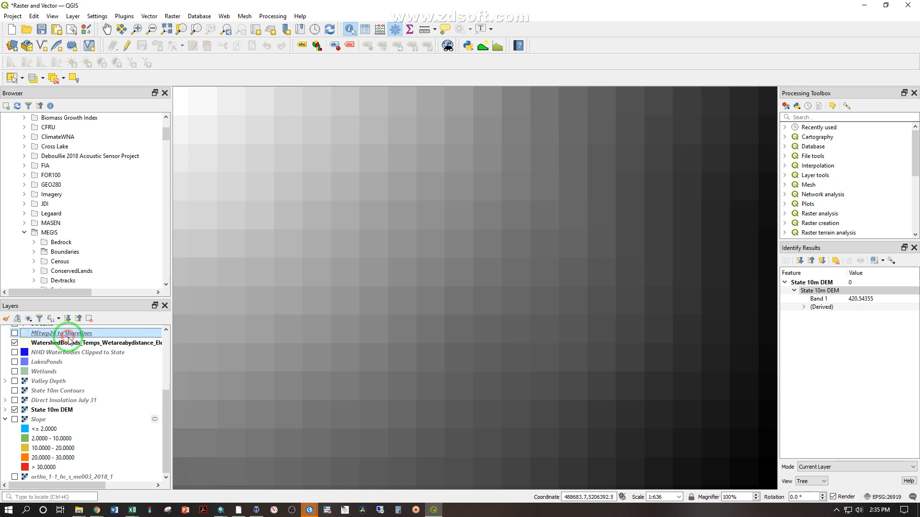
pyautogui.click(341, 224)
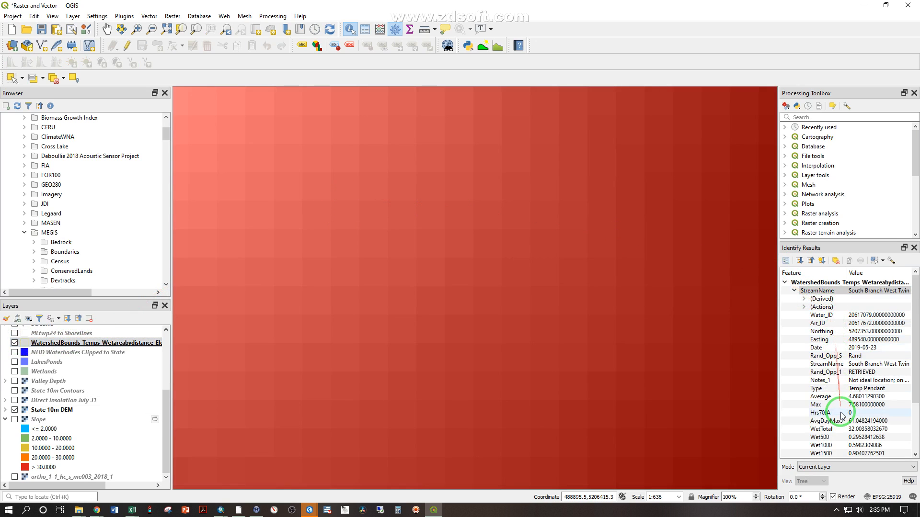
pyautogui.rightClick(82, 343)
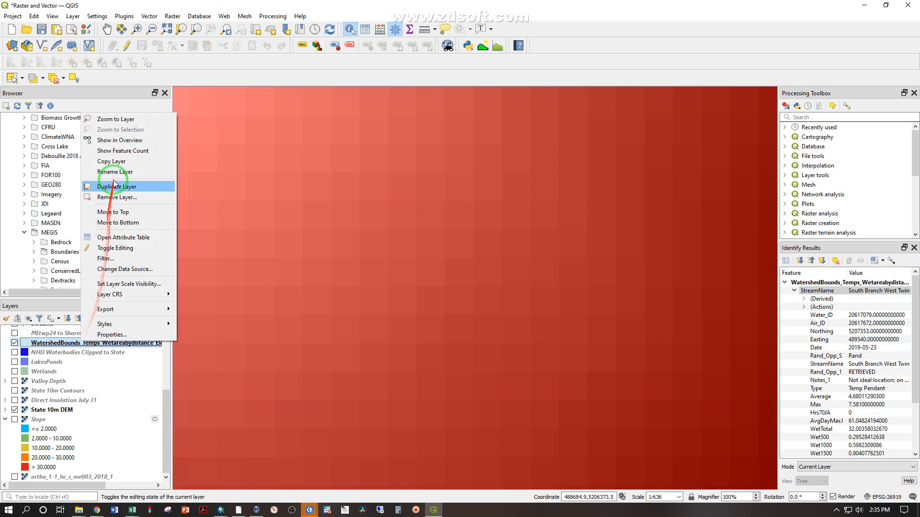
pyautogui.click(134, 239)
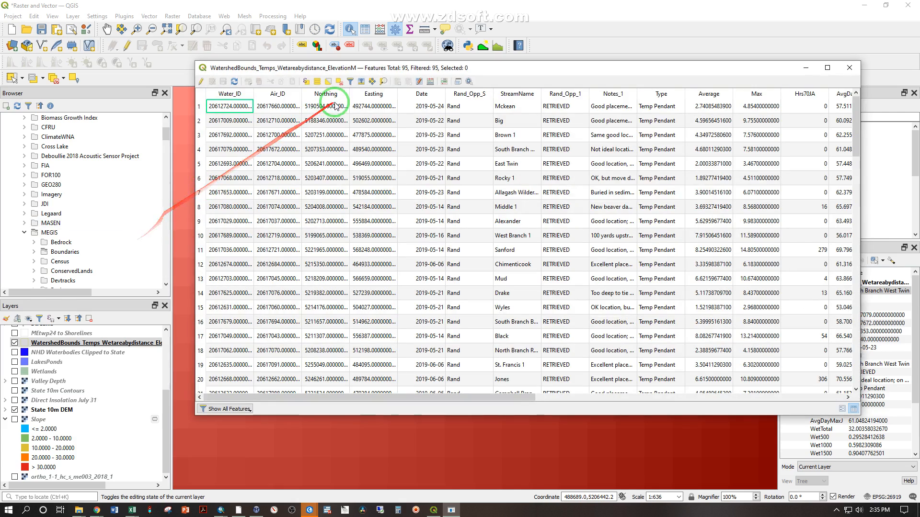
# Examine the watershed table's rows and its temperature, wet area, drainage and elevation columns, and close the table
pyautogui.scroll(-7, 335, 243)
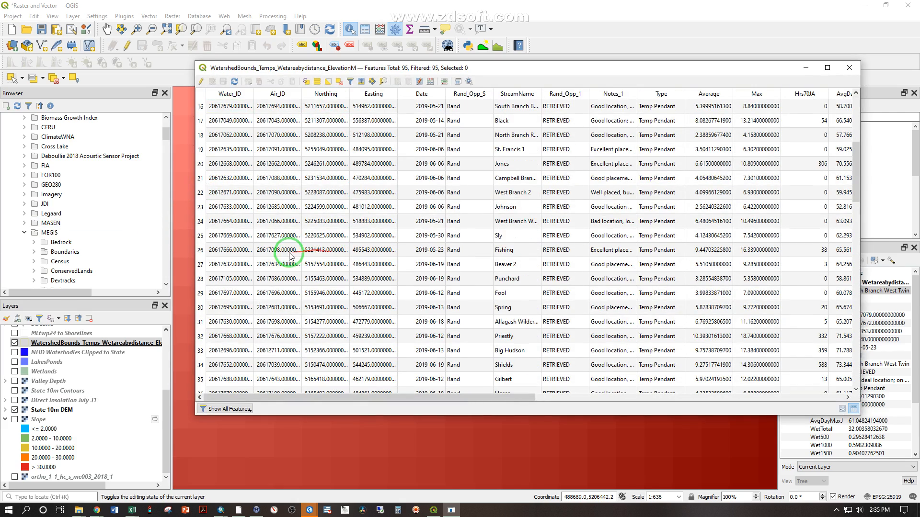
pyautogui.scroll(-10, 618, 229)
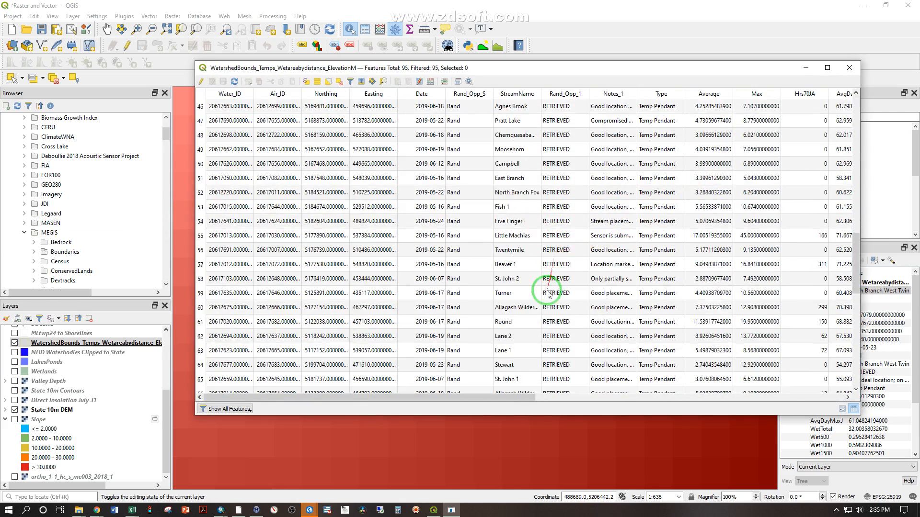
pyautogui.scroll(3, 653, 304)
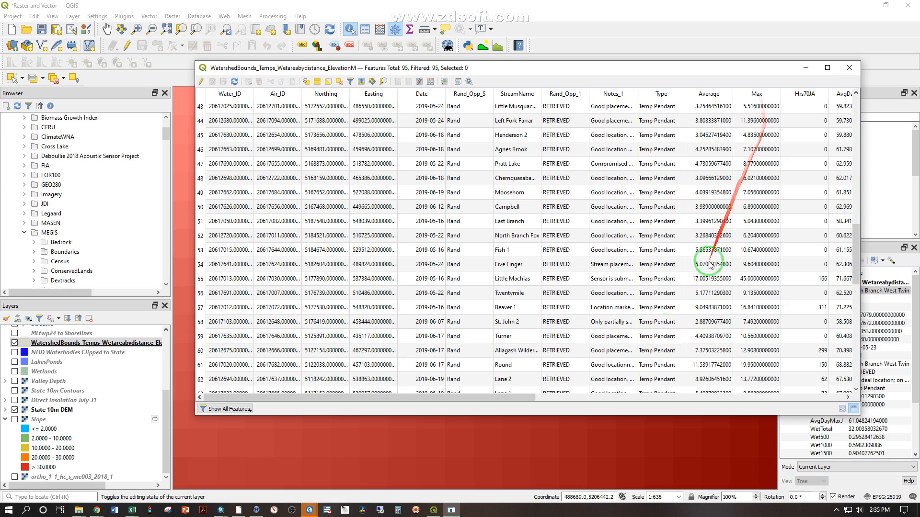
pyautogui.moveTo(515, 399); pyautogui.dragTo(762, 396)
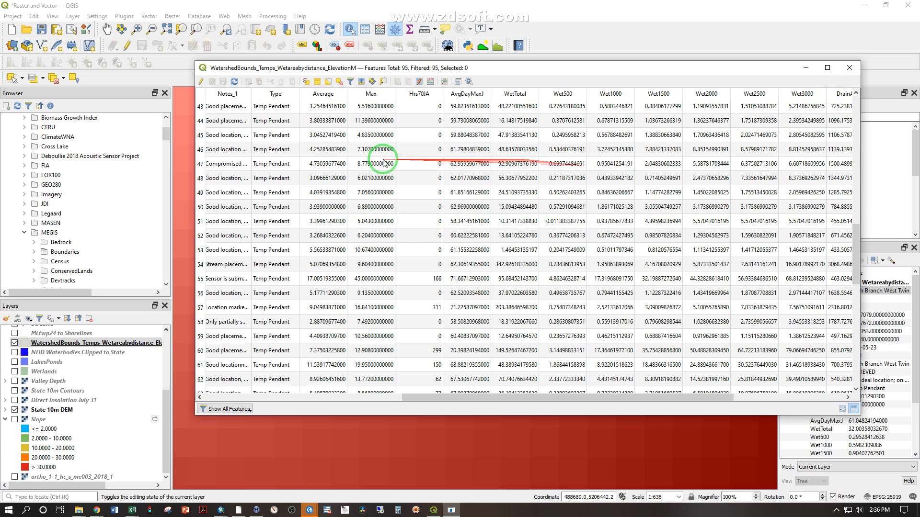
pyautogui.moveTo(553, 397); pyautogui.dragTo(354, 394)
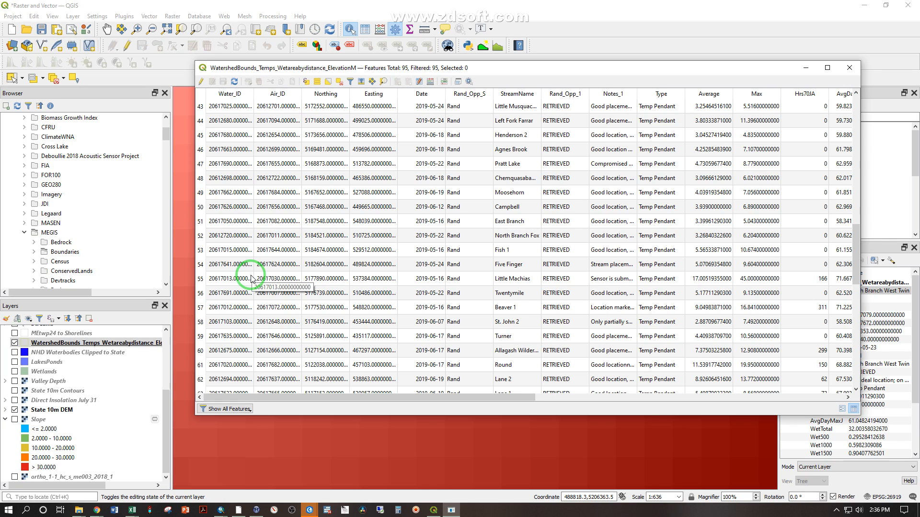
pyautogui.moveTo(472, 397); pyautogui.dragTo(756, 382)
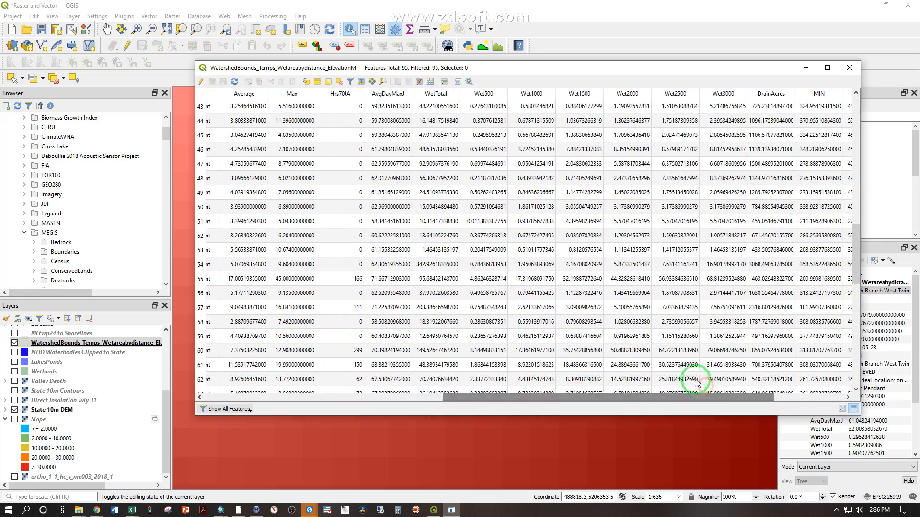
pyautogui.moveTo(662, 378); pyautogui.dragTo(320, 398)
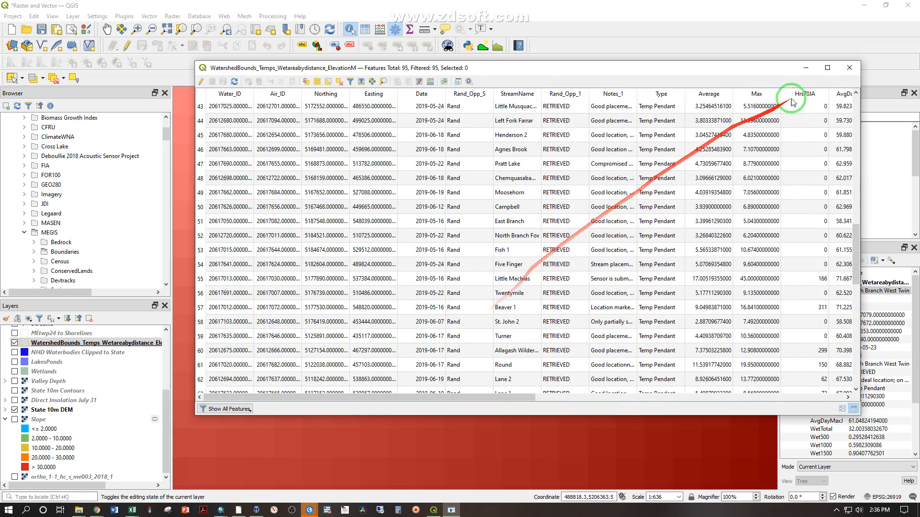
pyautogui.click(852, 67)
# Zoom to the full extent of the Random_95_Streams point layer and show the Passable_Routes_UTM layer
pyautogui.scroll(4, 52, 364)
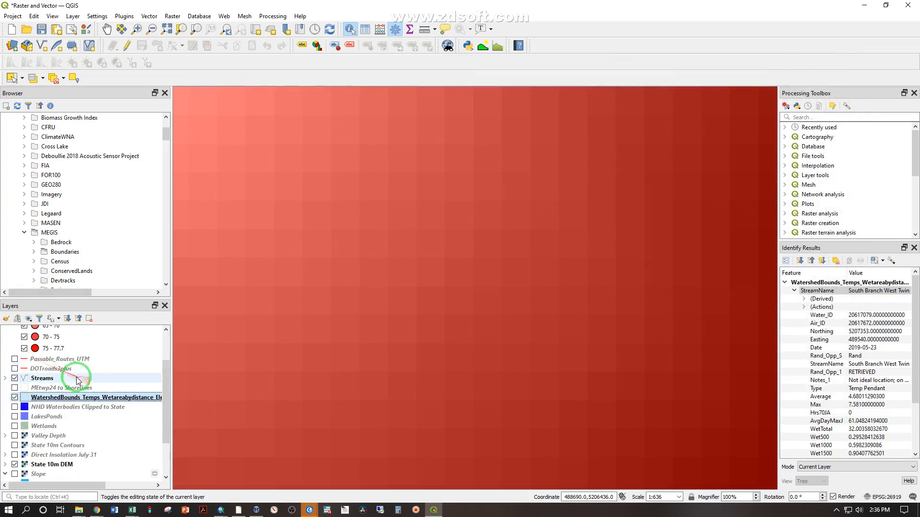
pyautogui.rightClick(50, 331)
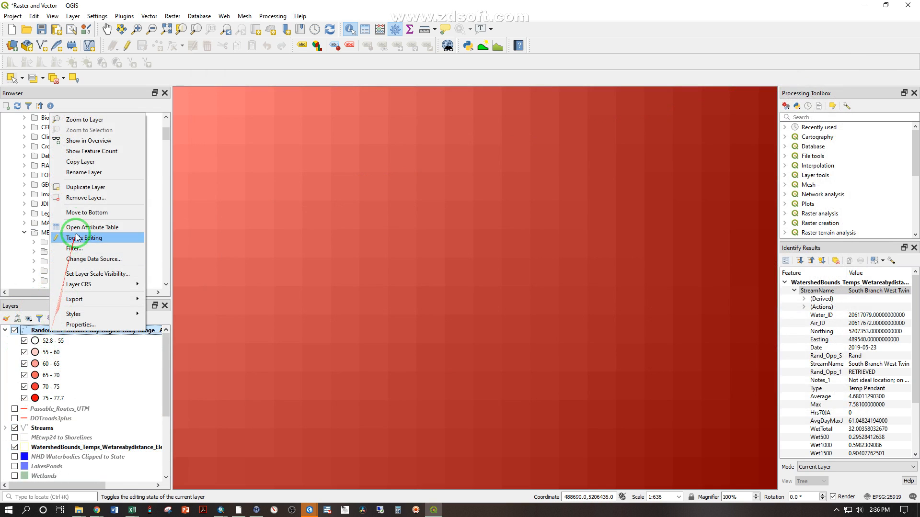
pyautogui.click(86, 120)
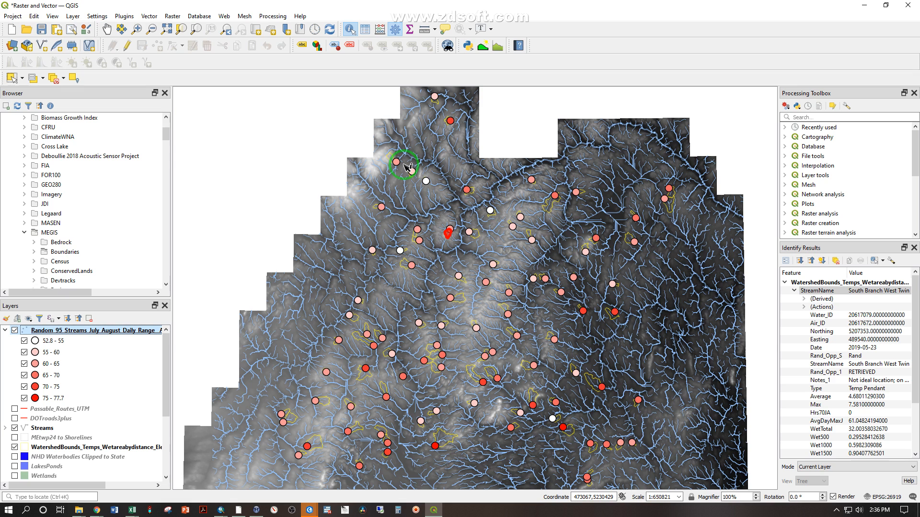
pyautogui.click(15, 408)
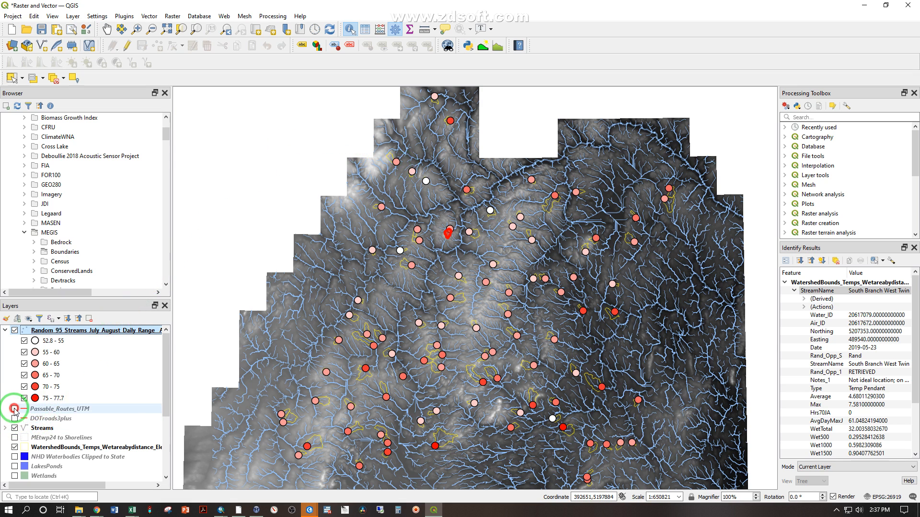
# Measure the distance from a stream sample point at a watershed outlet to the nearby passable route, and close the measurement
pyautogui.scroll(3, 511, 242)
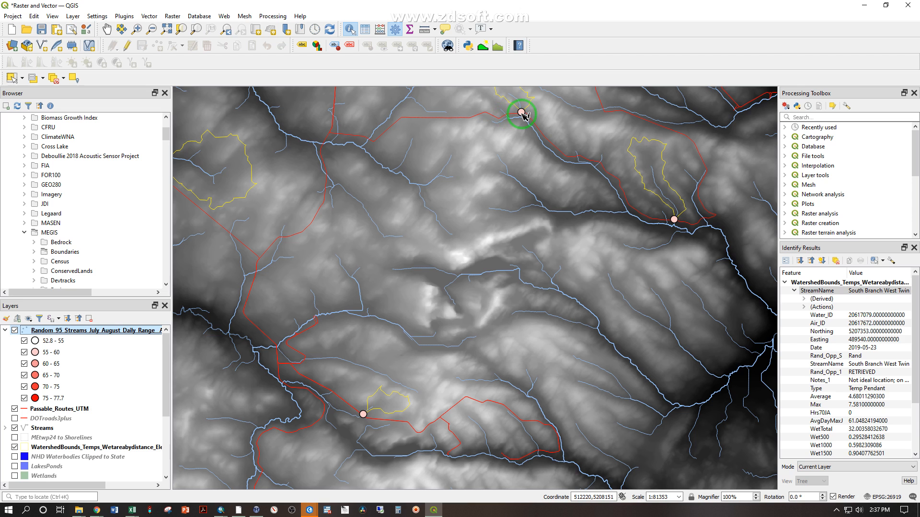
pyautogui.scroll(4, 522, 113)
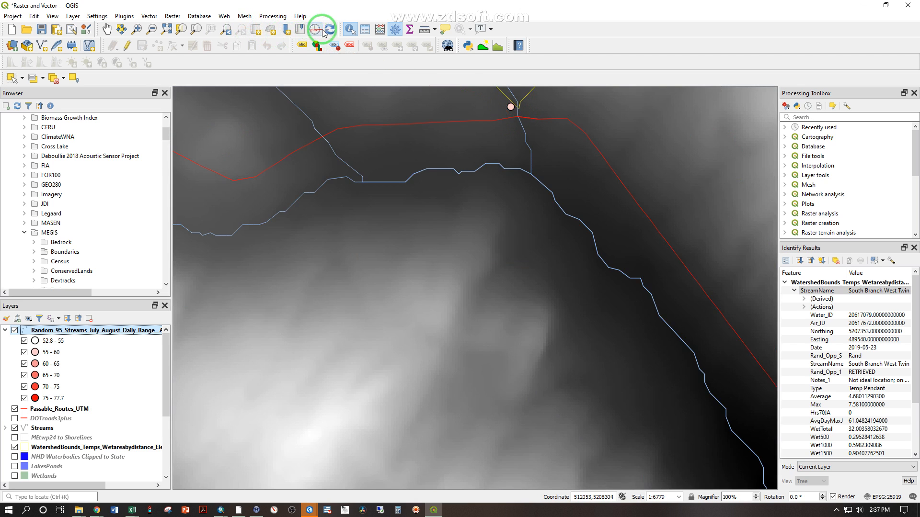
pyautogui.click(425, 30)
pyautogui.click(511, 107)
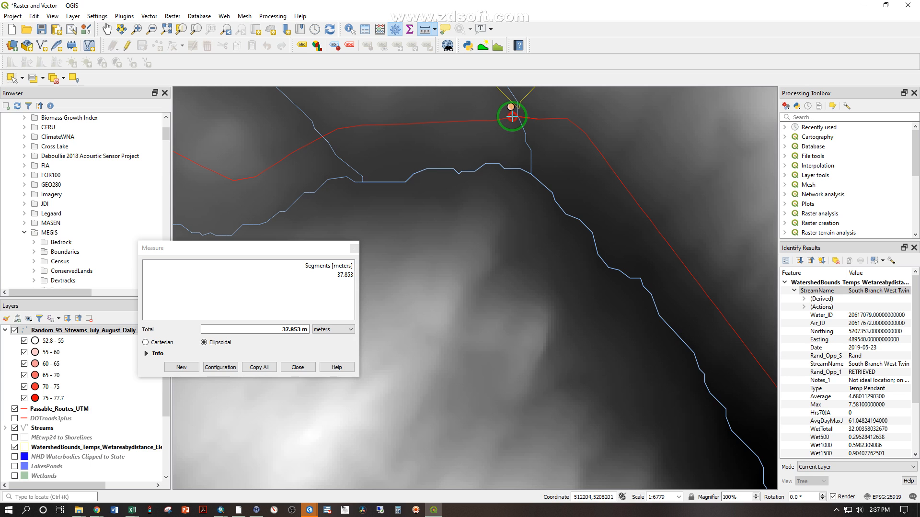
pyautogui.rightClick(510, 251)
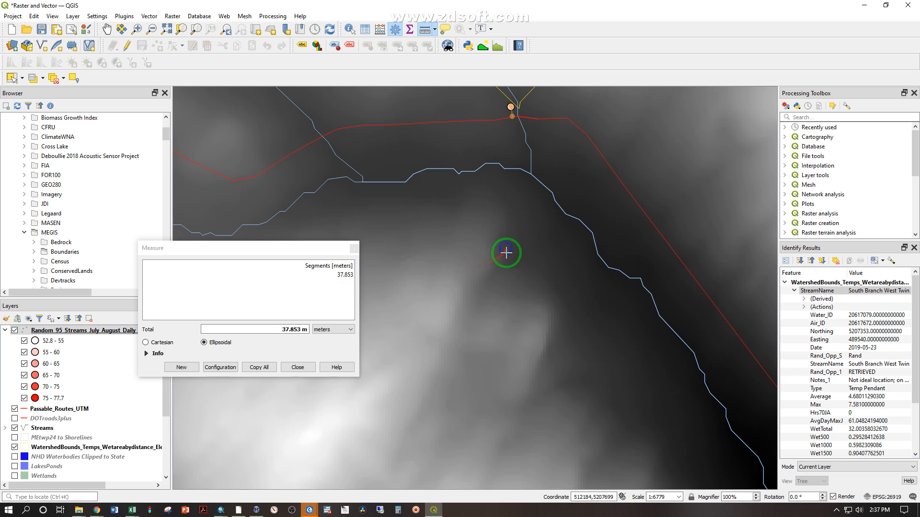
pyautogui.click(297, 367)
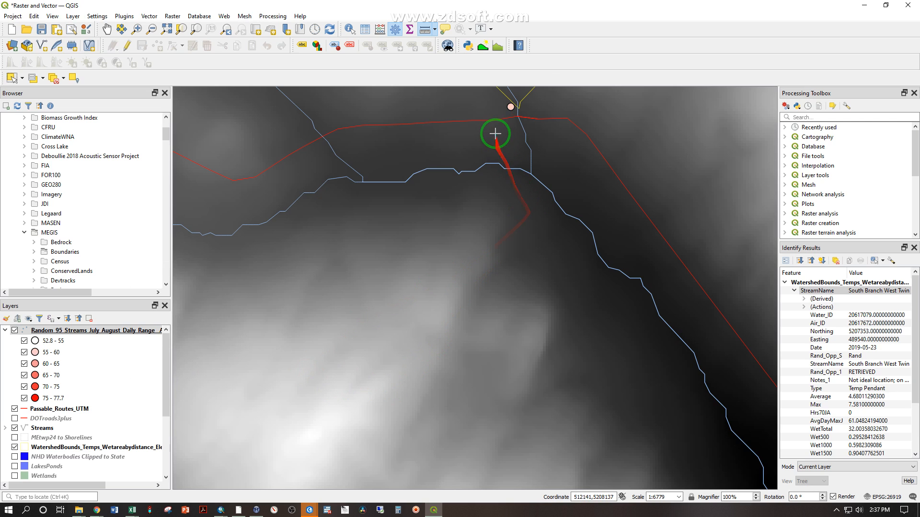